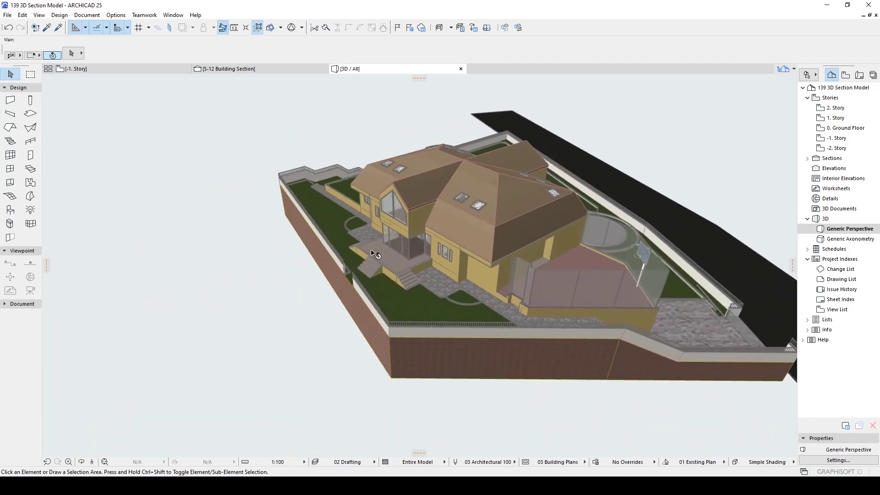
Turn on the 3D Cutaway and delete the horizontal cutting plane that slices through the house's upper floor.
drag(697, 216, 628, 202)
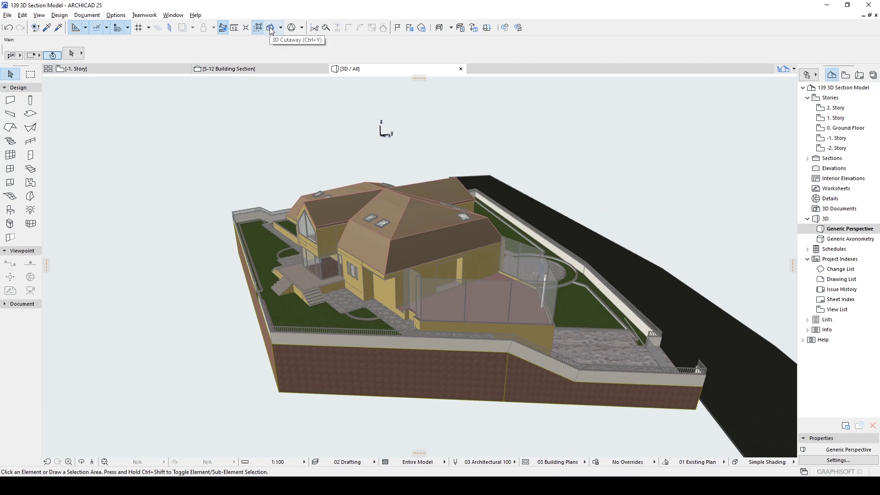
click(271, 30)
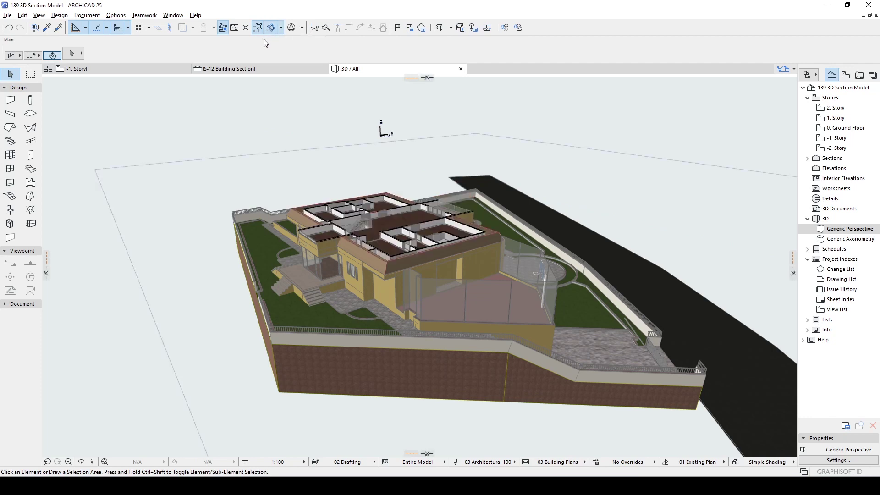
mouse_move(266, 70)
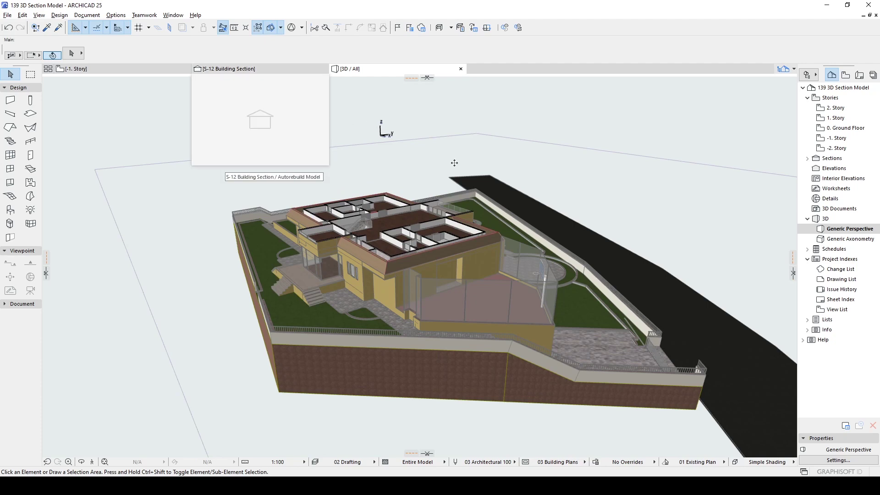
drag(348, 235, 290, 198)
click(257, 204)
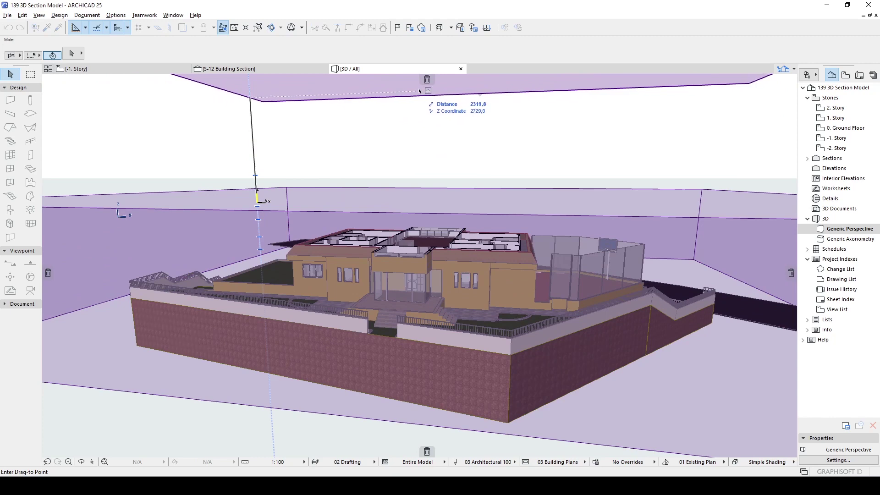
click(427, 82)
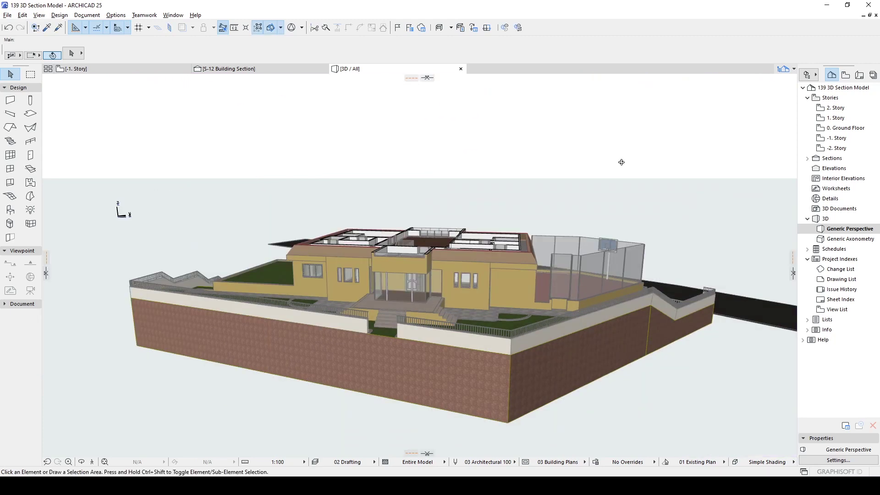
Place a vertical cutting plane through the middle of the house next to the staircase, removing the wing with the sports court.
shift+middle_drag(621, 160, 457, 154)
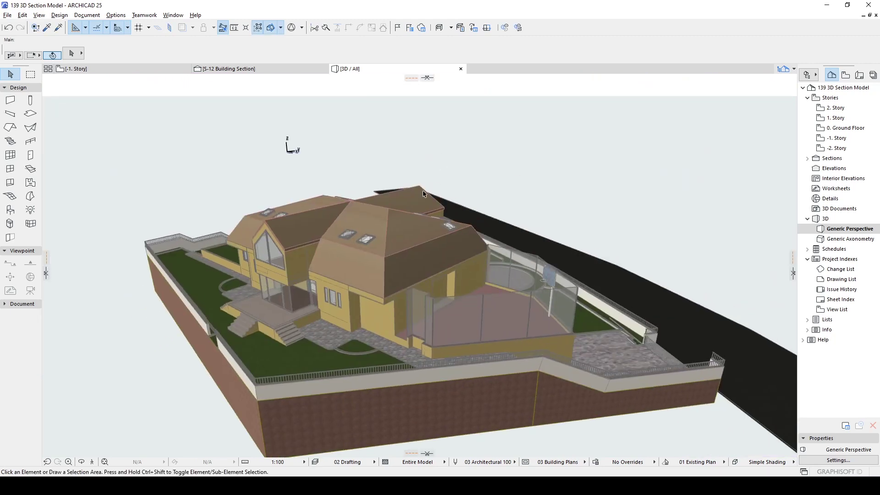
scroll(389, 251, down, 2)
scroll(391, 253, up, 1)
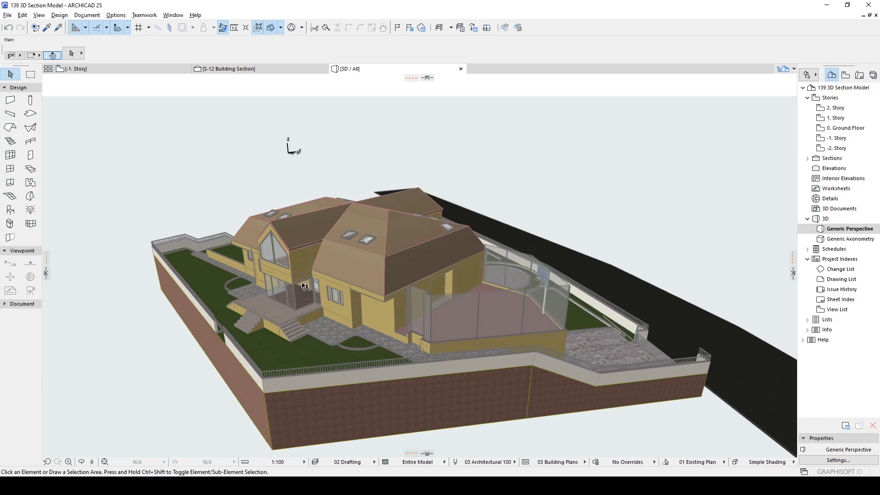
scroll(347, 287, up, 5)
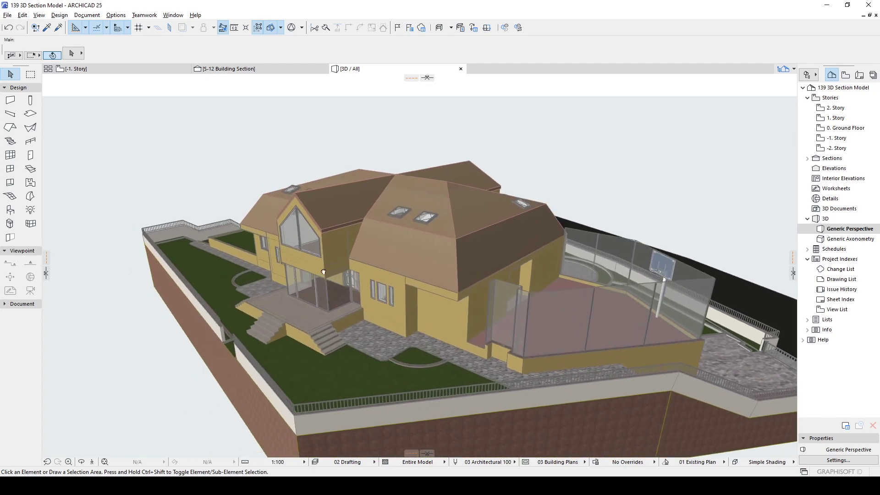
mouse_move(610, 332)
shift+middle_down()
mouse_move(553, 300)
mouse_move(721, 307)
mouse_move(779, 280)
shift+middle_up()
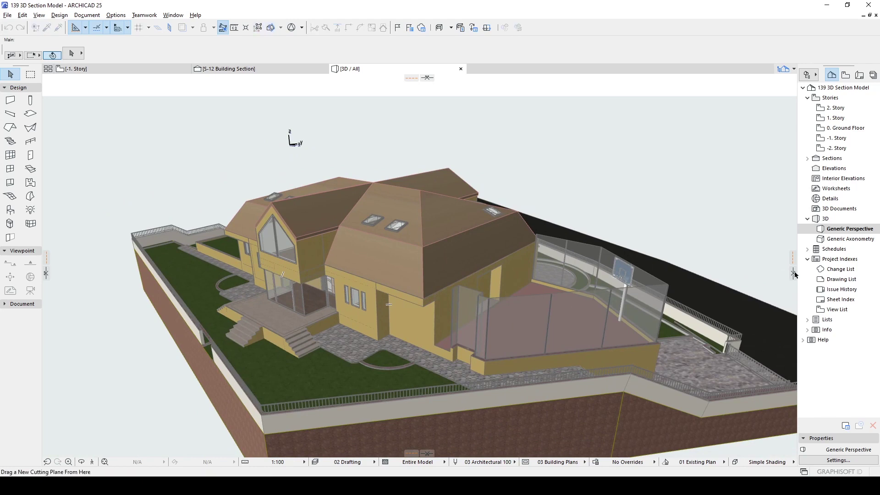
mouse_move(794, 278)
mouse_down()
mouse_move(557, 274)
mouse_move(344, 248)
mouse_move(352, 248)
mouse_up()
click(352, 249)
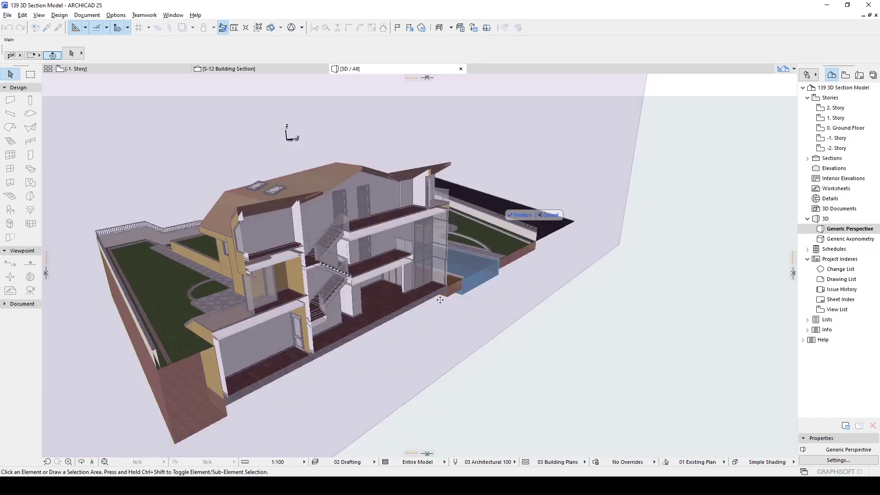
Place a second vertical cutting plane, perpendicular to the first, across the front rooms and finalize the cuts.
shift+middle_drag(440, 299, 388, 254)
scroll(388, 254, up, 3)
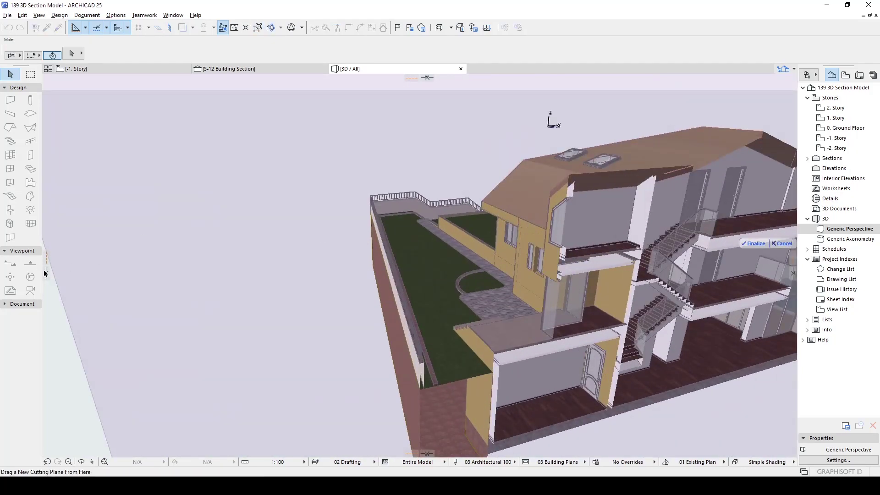
drag(46, 273, 421, 279)
shift+middle_drag(209, 250, 169, 277)
shift+middle_drag(358, 284, 443, 266)
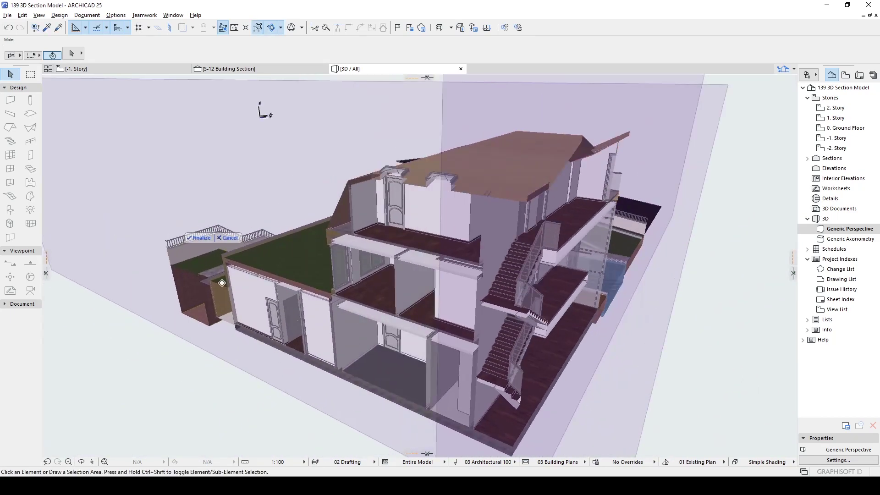
click(198, 240)
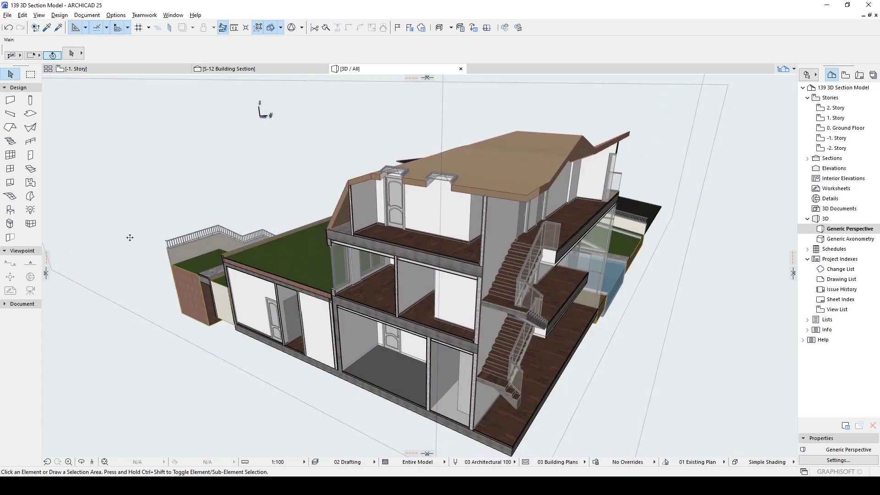
Switch the sectioned house model from perspective to parallel projection using the custom axonometry.
shift+middle_drag(130, 238, 542, 276)
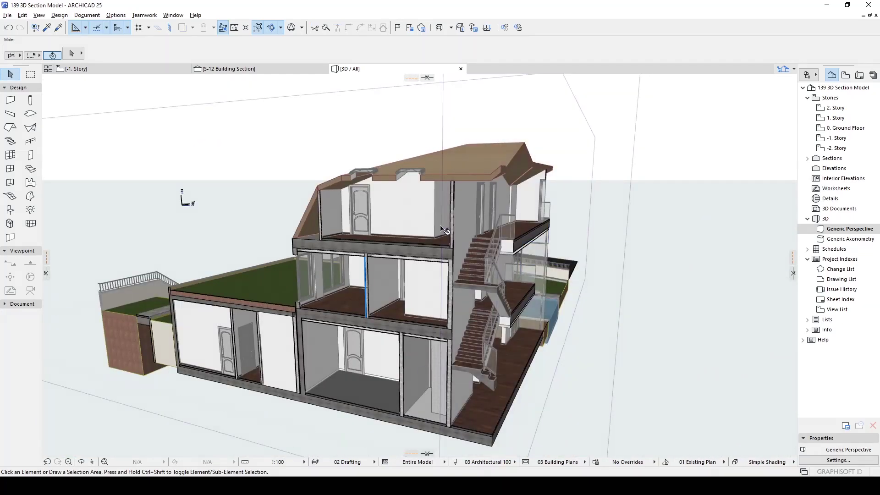
shift+middle_drag(444, 229, 582, 279)
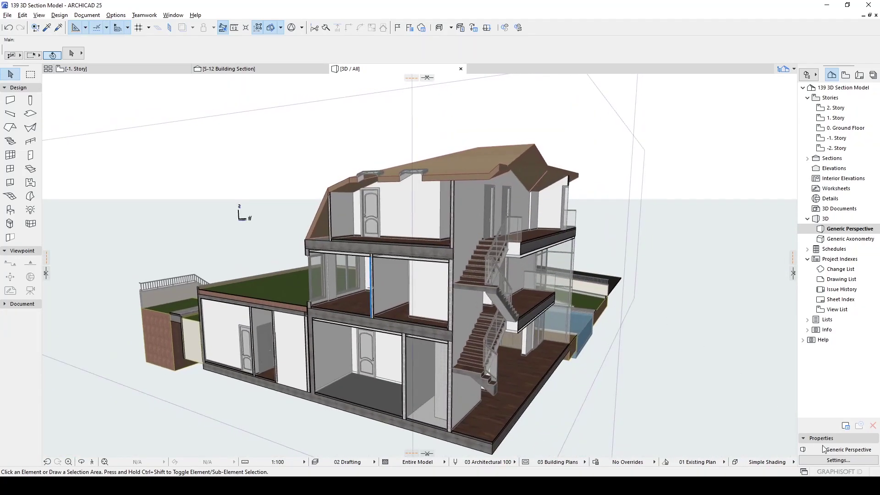
click(833, 464)
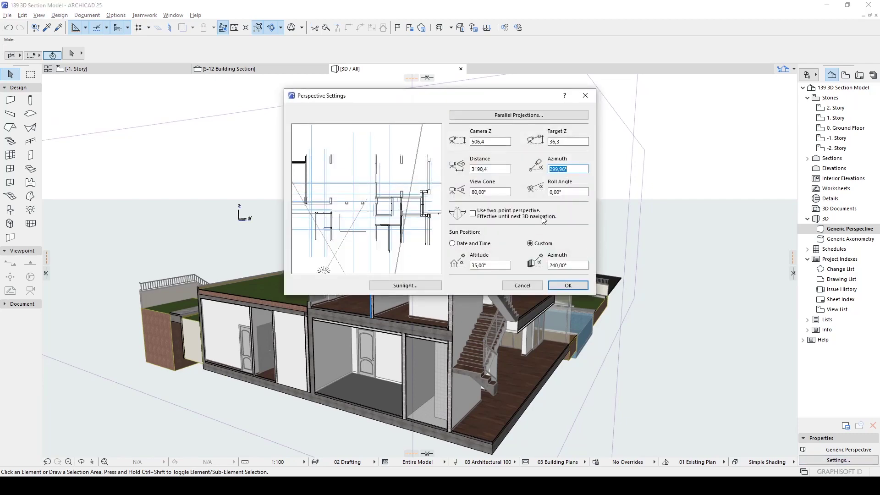
key(Tab)
click(508, 115)
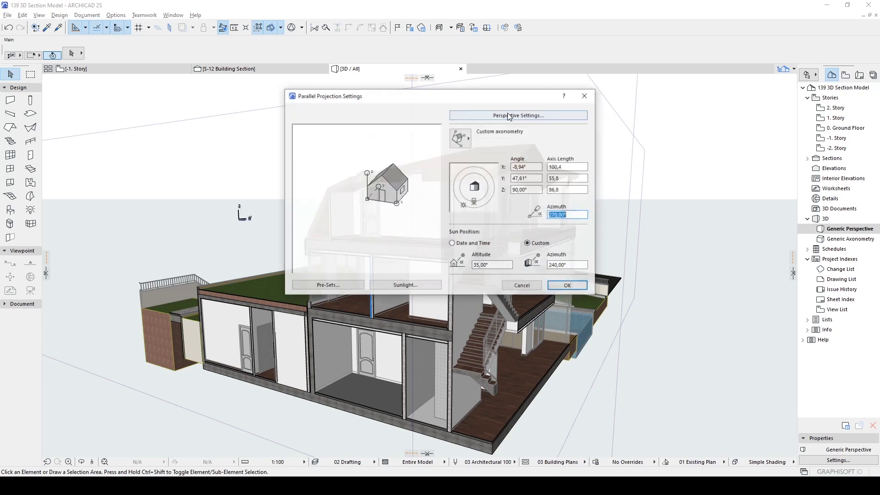
click(571, 287)
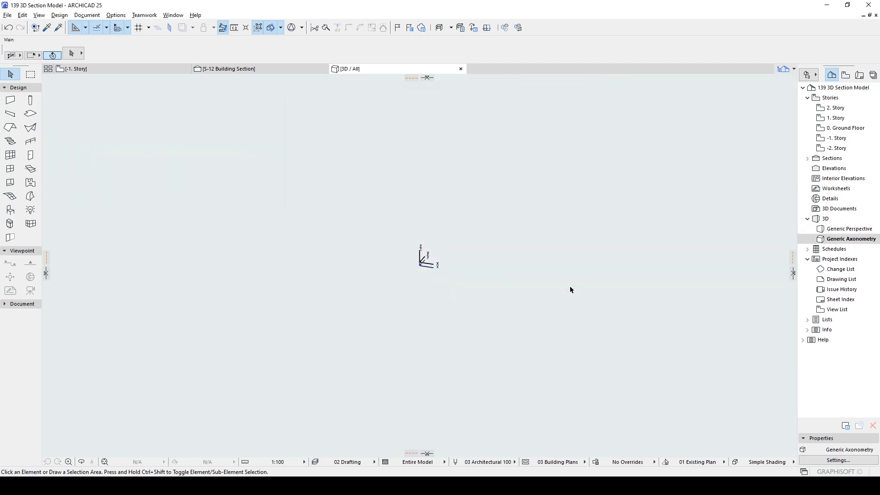
middle_click(531, 253)
shift+middle_drag(499, 304, 453, 265)
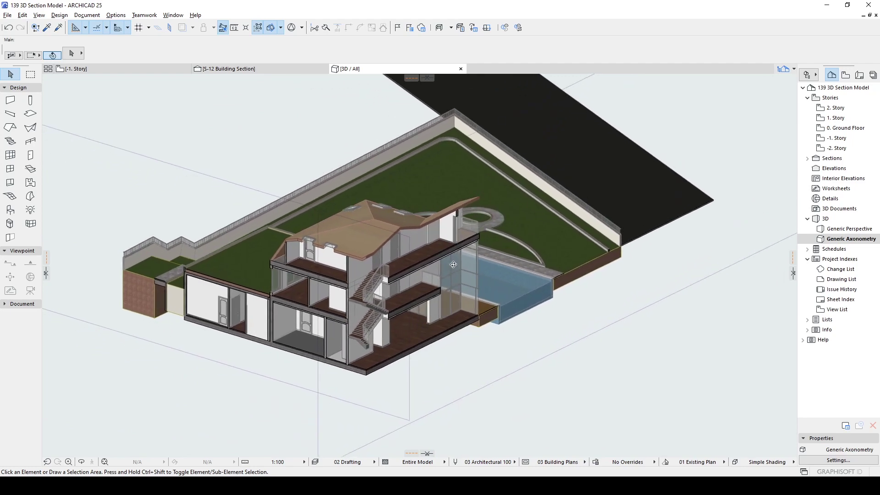
scroll(348, 313, up, 5)
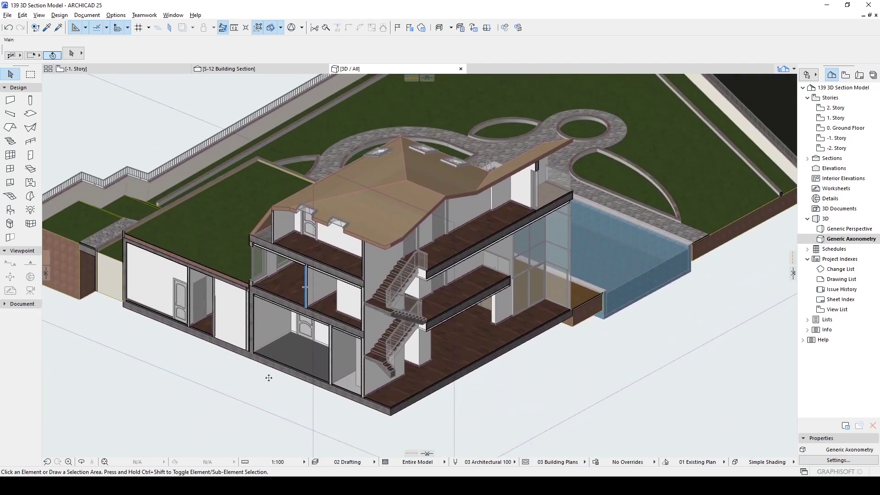
scroll(397, 361, up, 2)
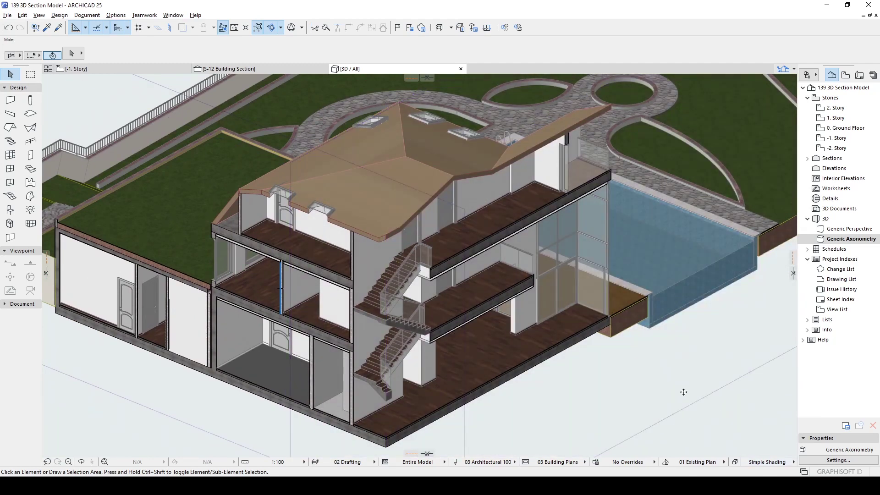
right_click(358, 71)
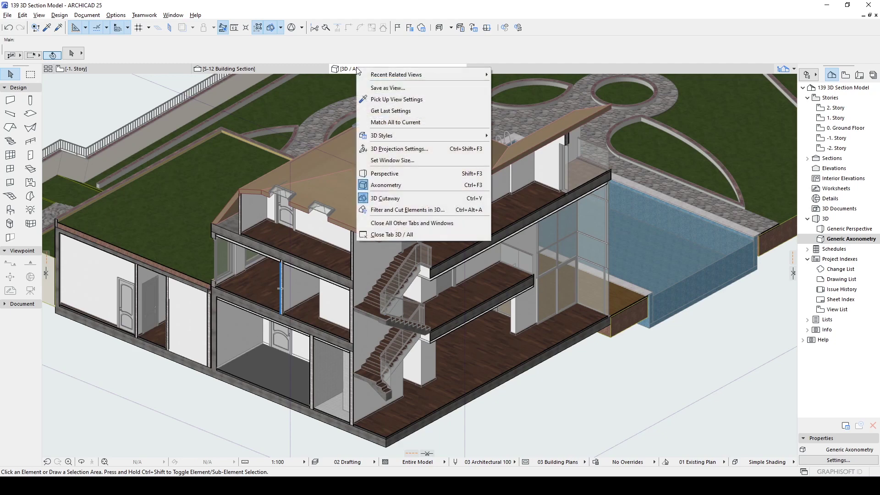
mouse_move(378, 78)
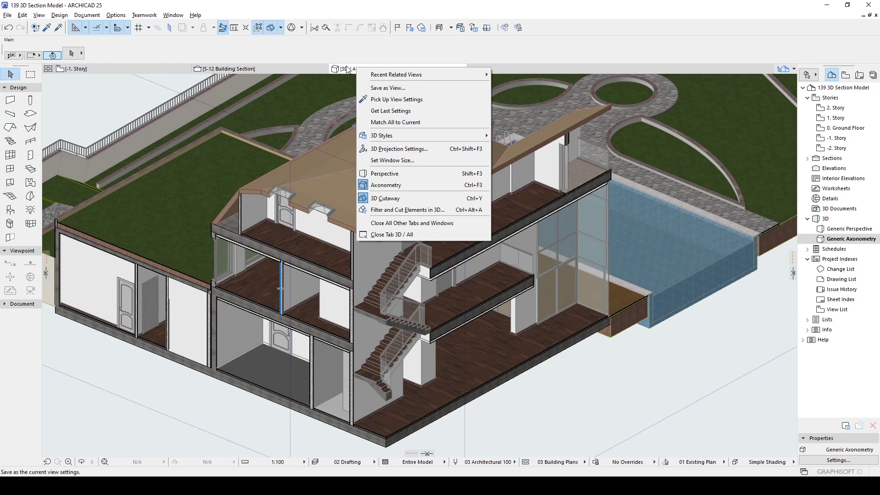
click(349, 71)
Enable Sun Shadows in the Simple Shading 3D style and apply the style to the sectioned model.
right_click(370, 71)
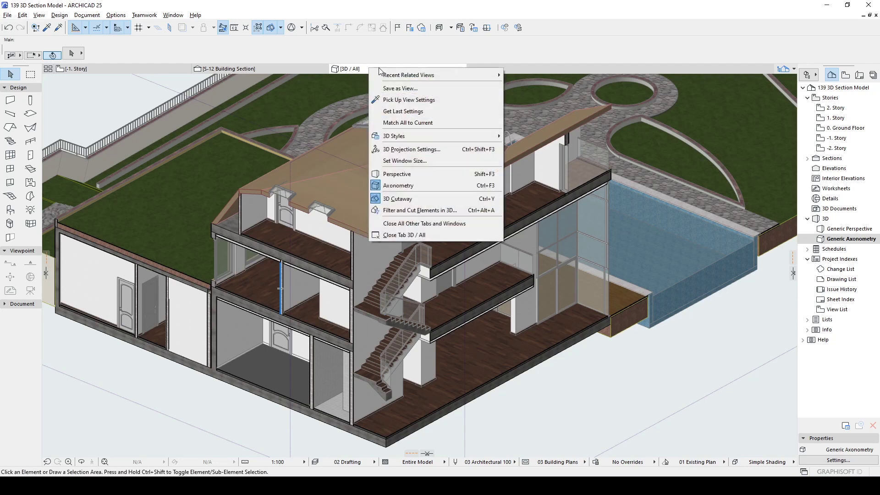
mouse_move(380, 138)
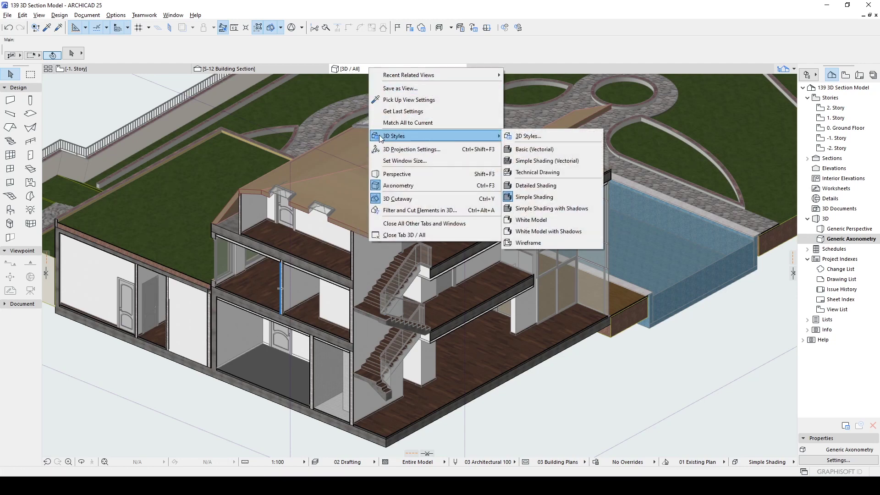
click(530, 137)
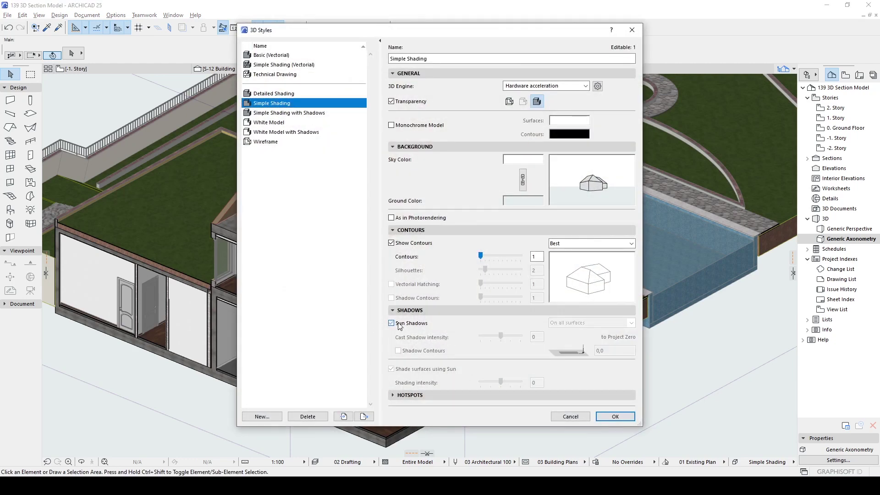
click(613, 415)
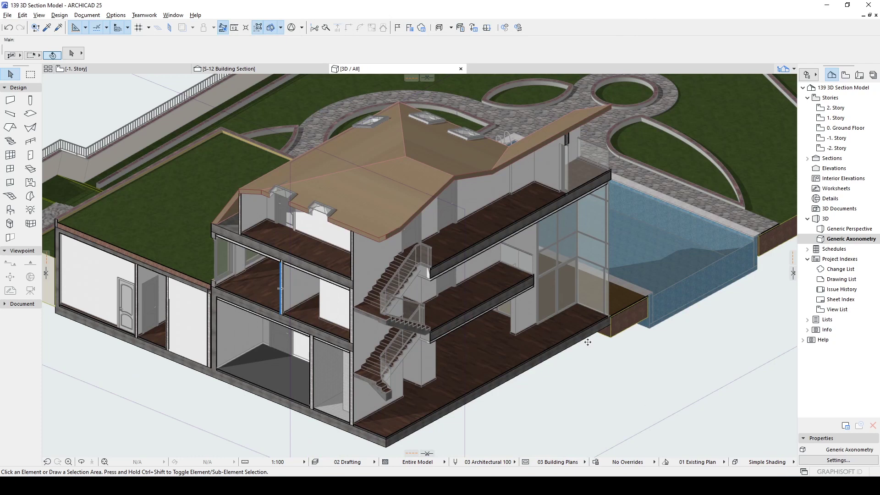
Move the sun around the house in the parallel projection settings so light falls into the cut-open rooms.
mouse_move(401, 334)
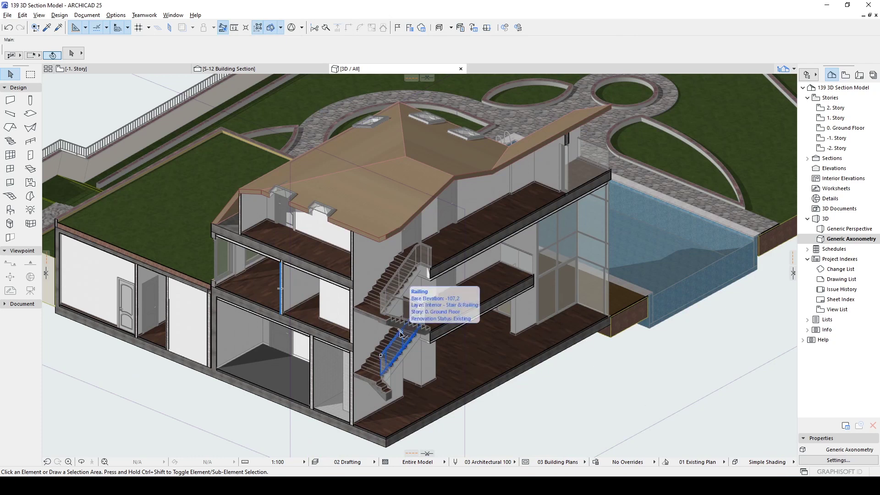
click(826, 462)
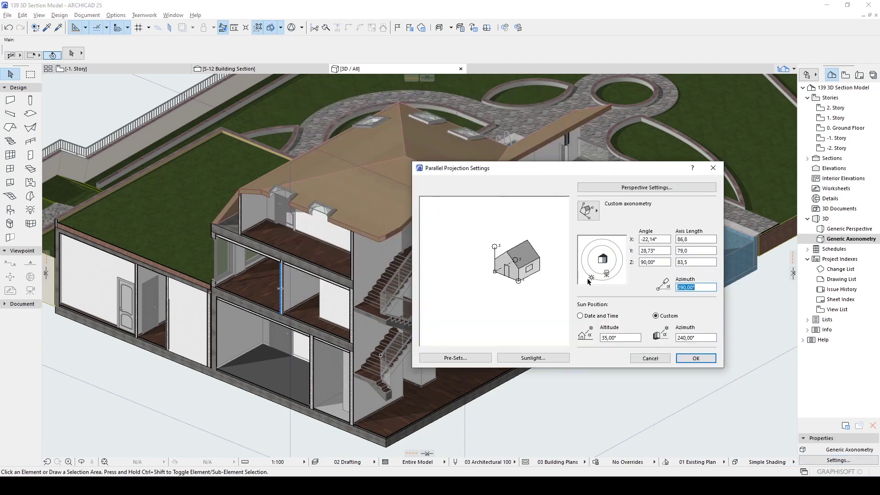
drag(589, 281, 623, 273)
click(696, 358)
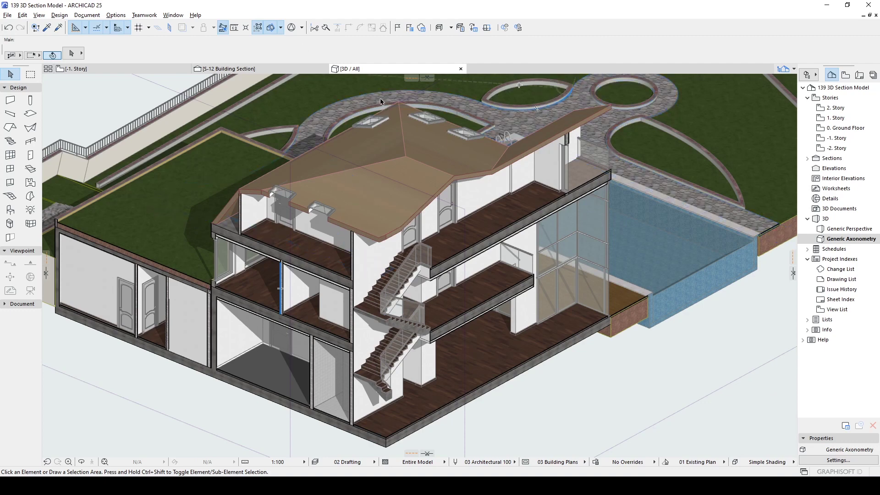
click(85, 16)
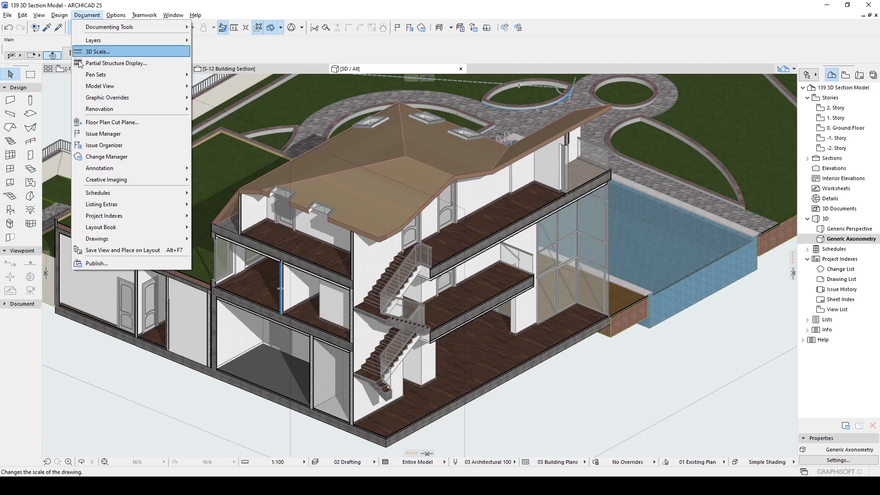
mouse_move(86, 184)
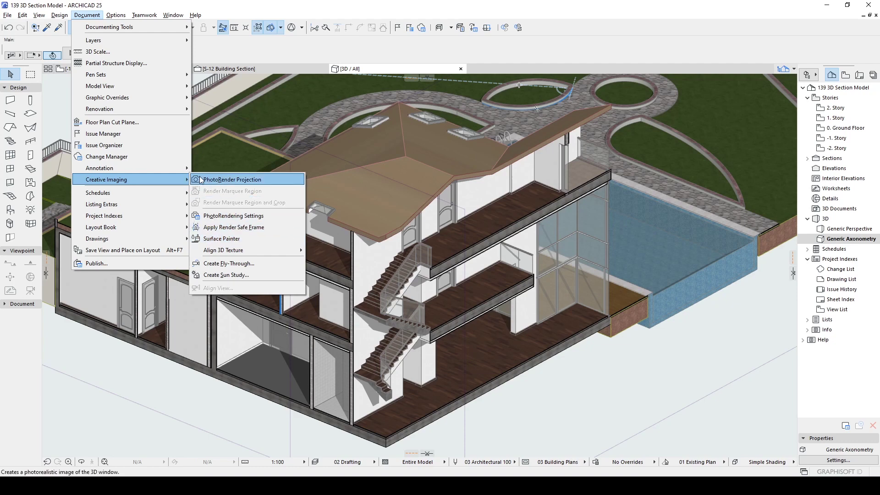
click(564, 30)
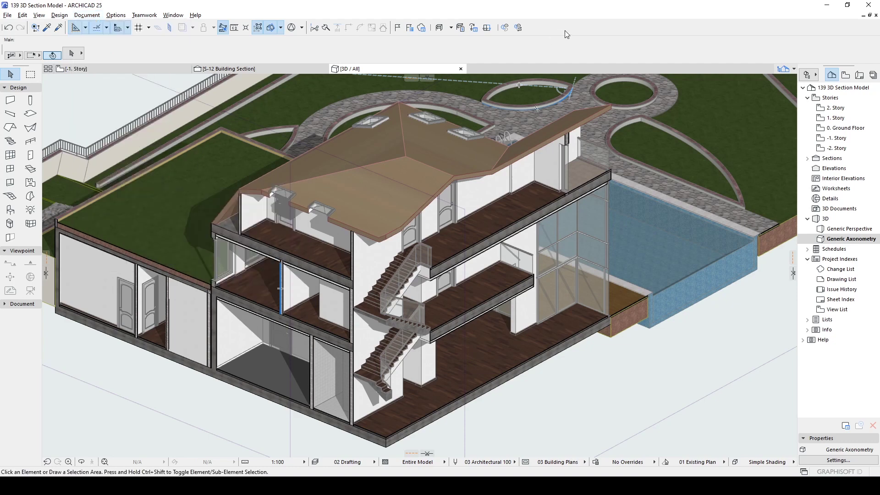
Display the 3D Visualization toolbar to make the photorendering commands available.
right_click(577, 31)
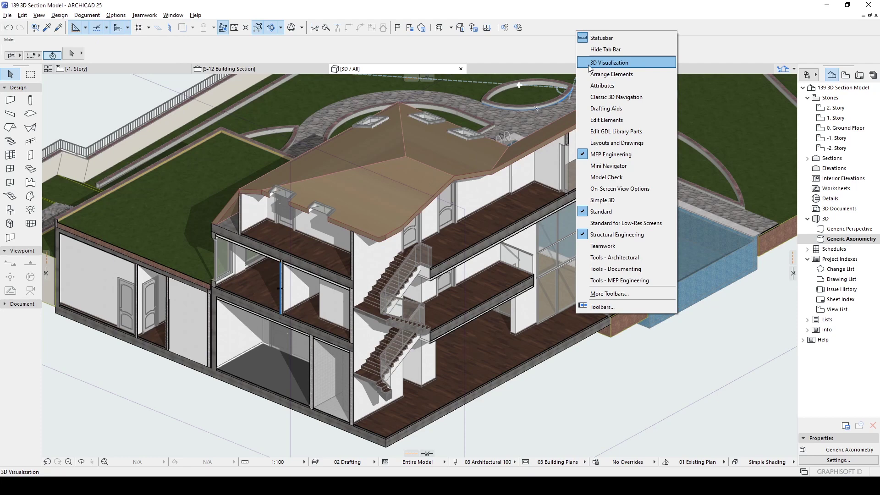
click(615, 68)
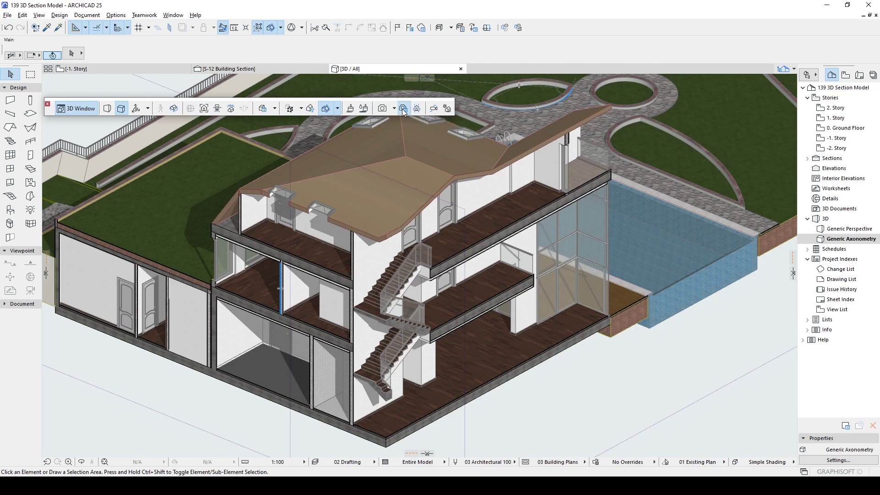
Open the PhotoRendering settings and use Physical Sky with the Clear weather preset for the environment.
click(402, 109)
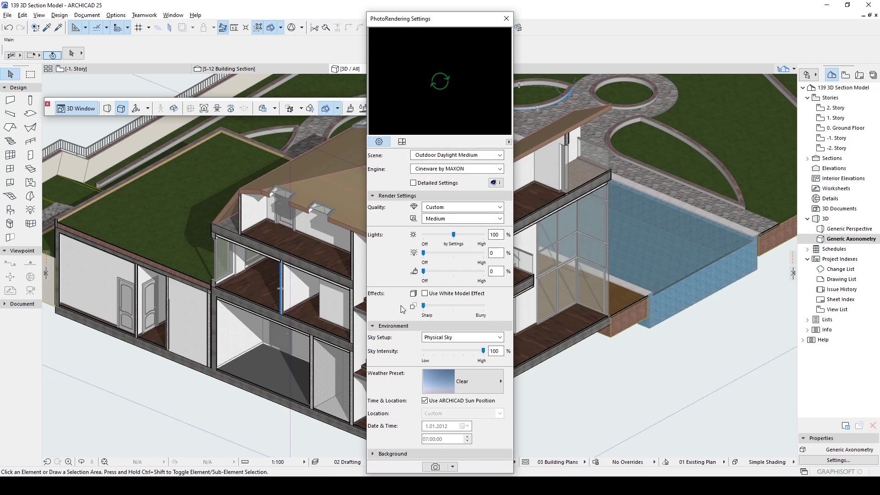
click(438, 340)
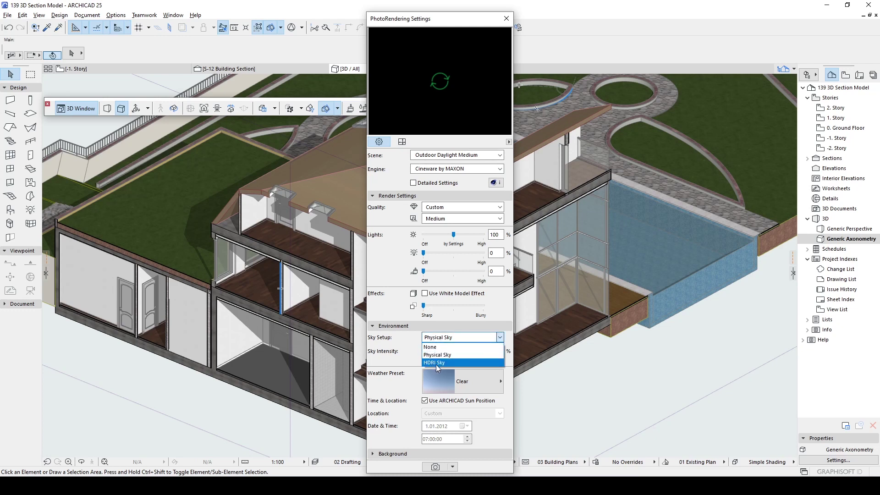
click(438, 363)
click(441, 339)
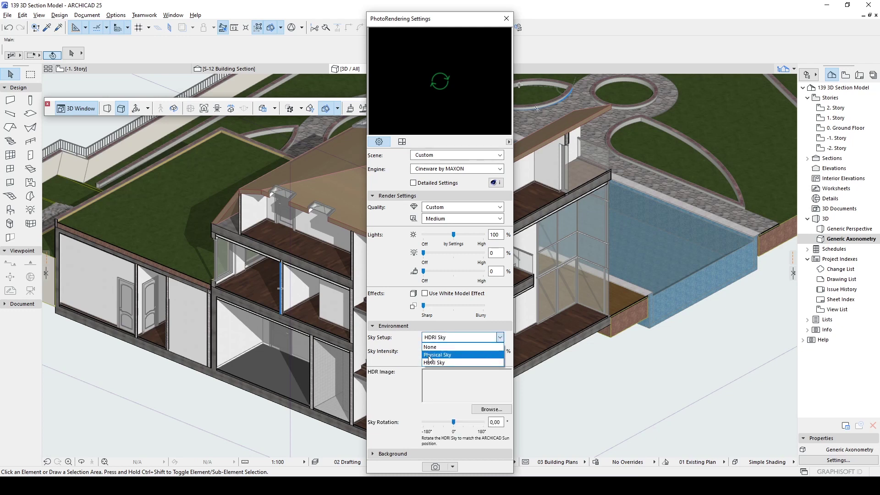
click(434, 355)
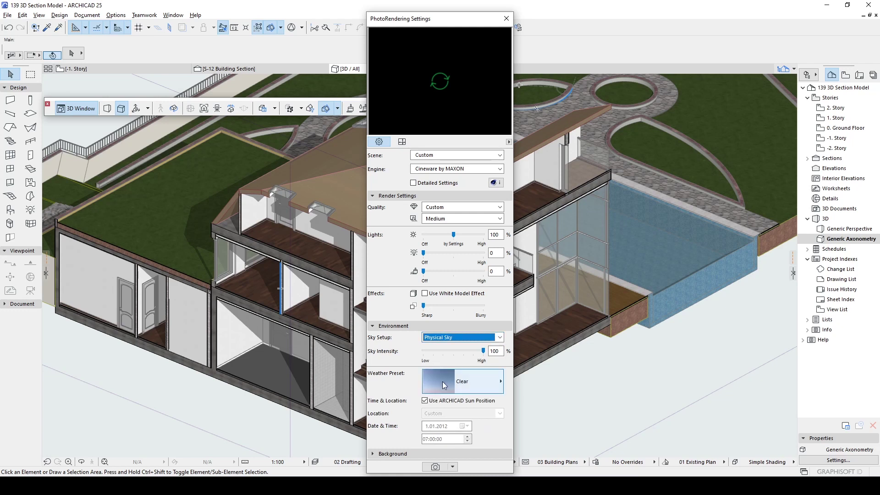
click(469, 388)
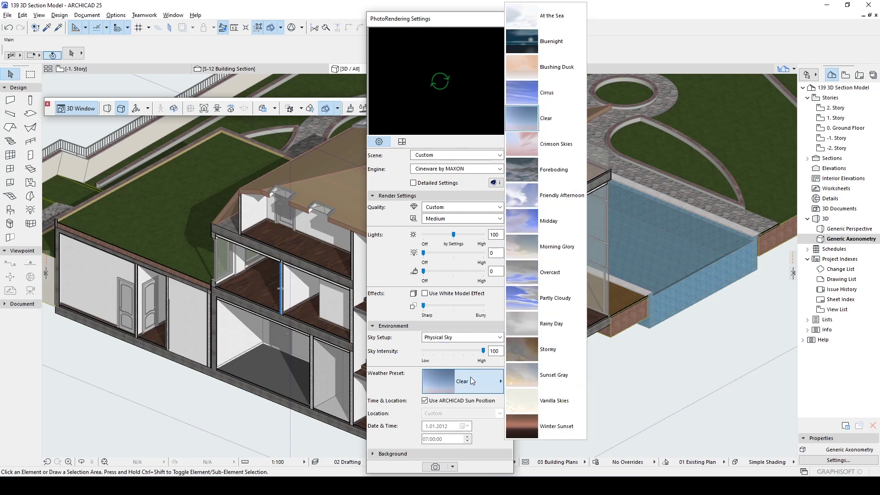
click(469, 375)
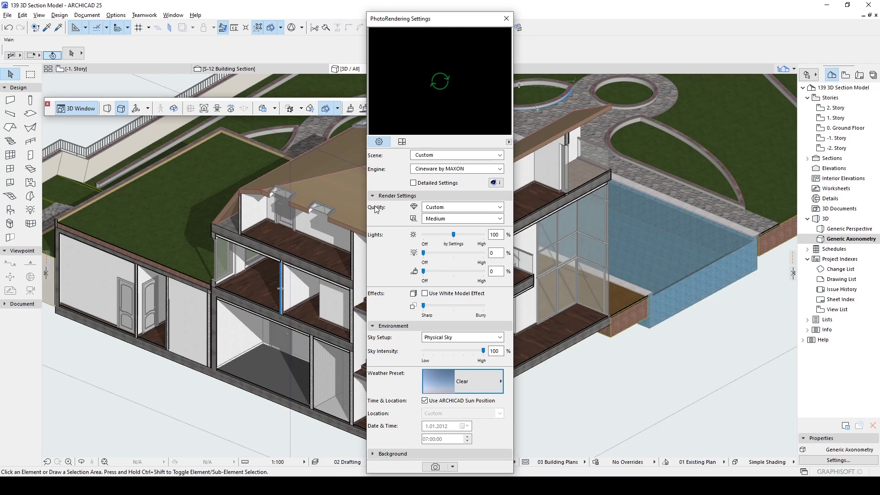
Examine the quality presets available in the render settings.
click(458, 207)
click(446, 207)
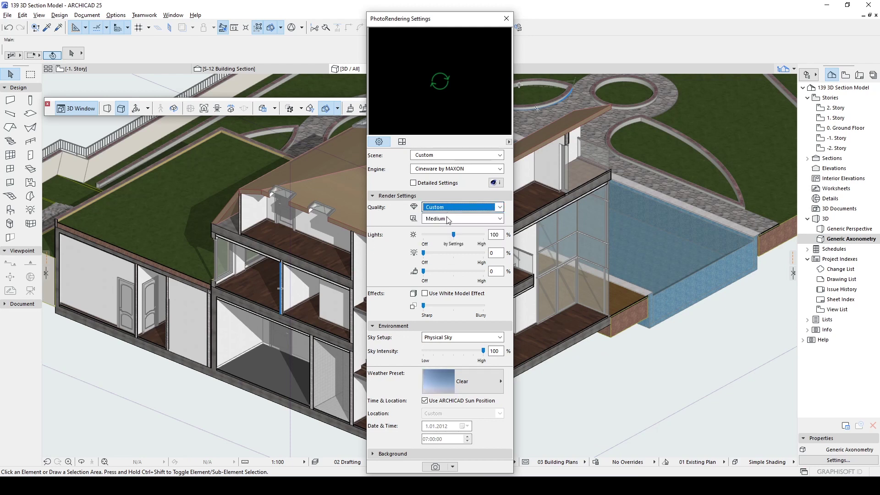
click(447, 218)
click(447, 216)
click(444, 208)
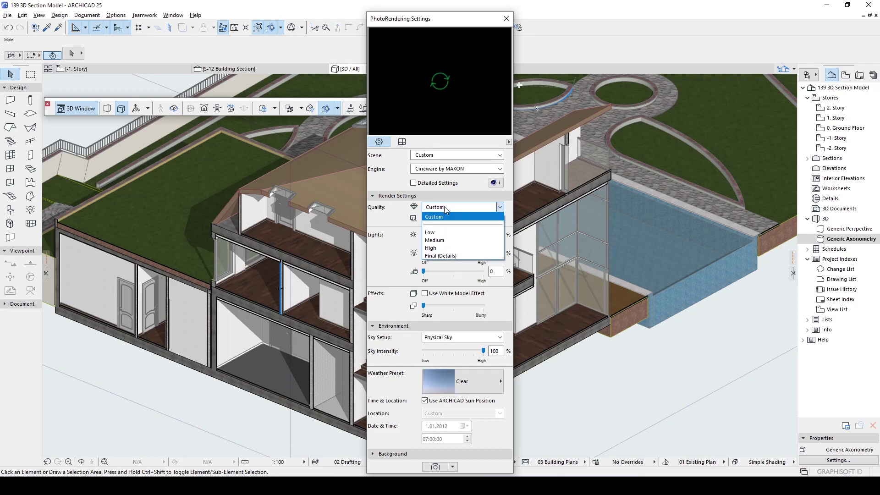
click(445, 209)
Set the output size to 3840 x 2160 pixels and render the sectioned house model.
click(403, 142)
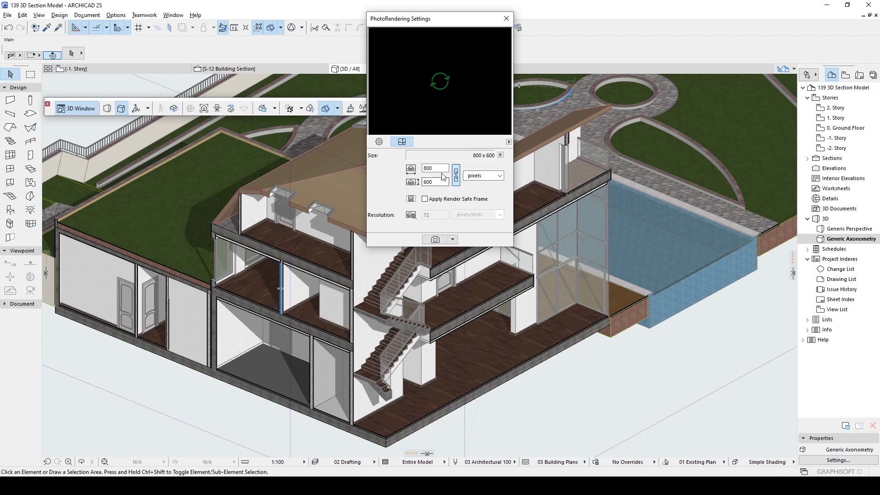
click(502, 156)
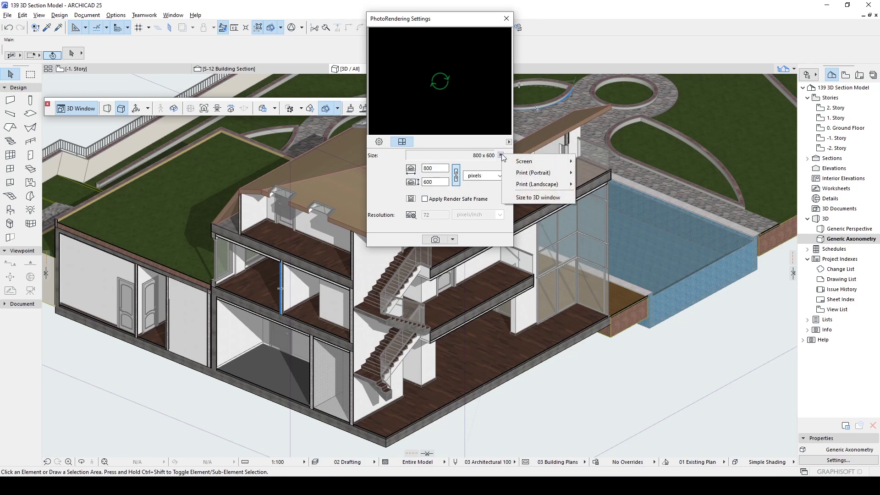
mouse_move(536, 163)
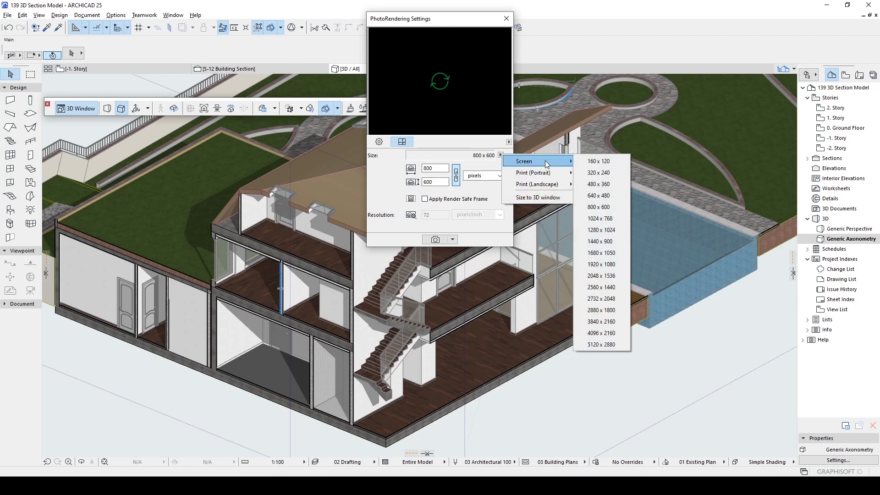
click(604, 327)
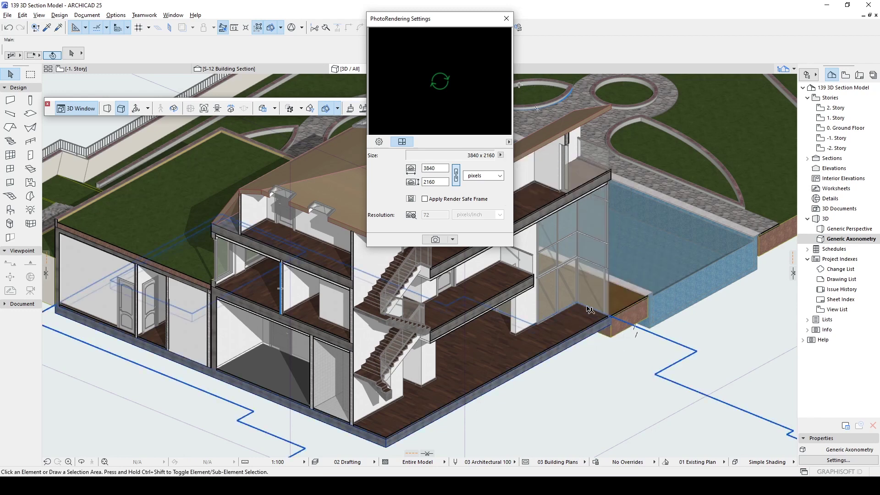
click(434, 239)
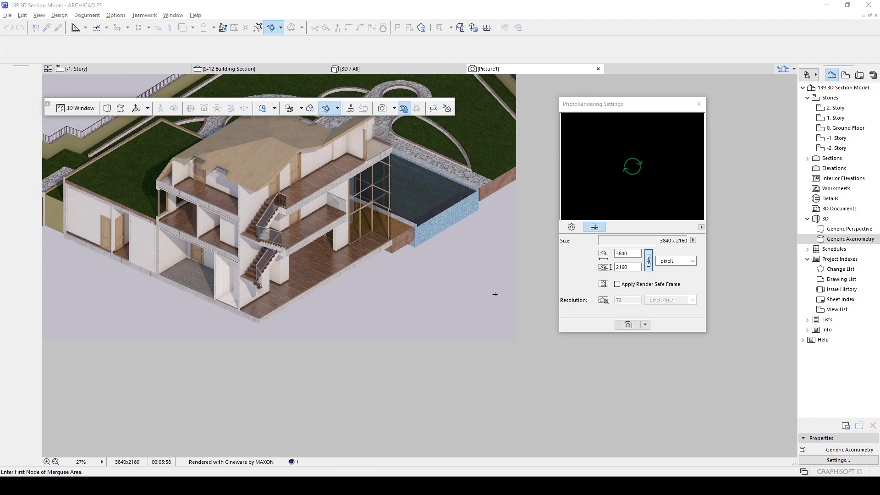
Inspect the finished rendering up close, examining the rooms, stairs, pool, glazing and roof of the cut-open house.
scroll(319, 258, up, 5)
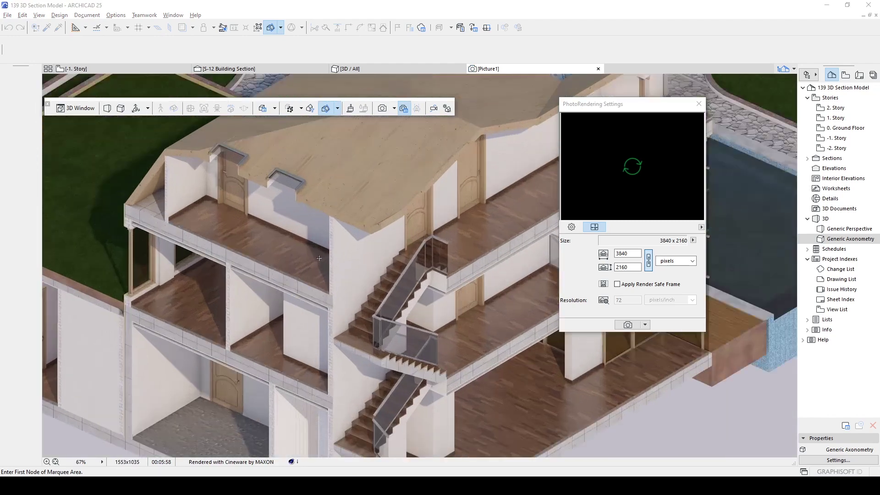
scroll(319, 258, up, 3)
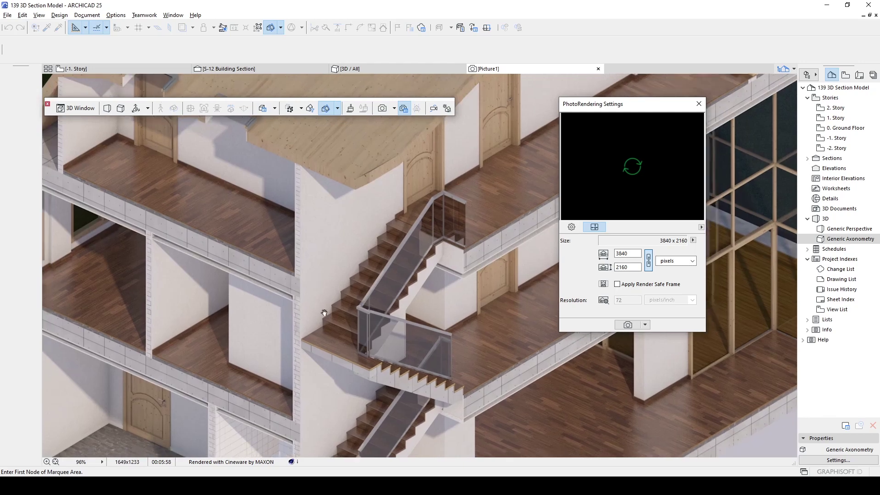
drag(324, 313, 484, 398)
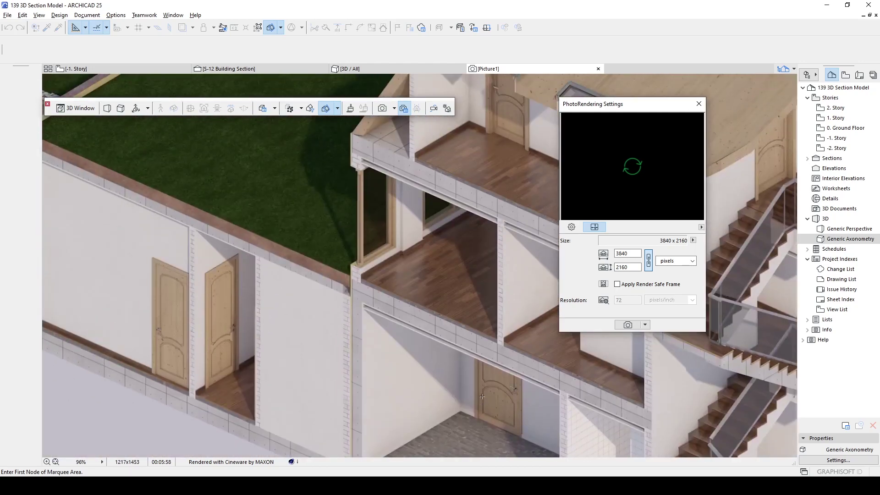
middle_drag(481, 396, 340, 273)
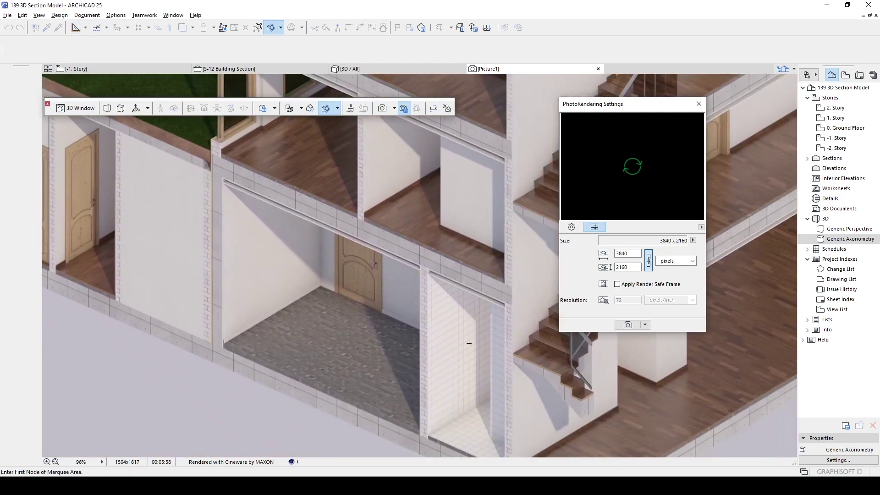
middle_drag(469, 344, 263, 259)
middle_drag(423, 187, 220, 324)
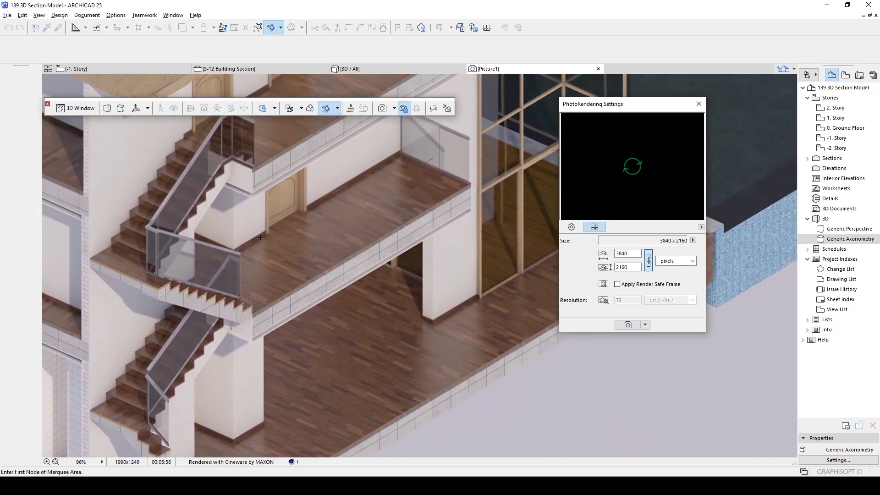
middle_drag(406, 221, 368, 282)
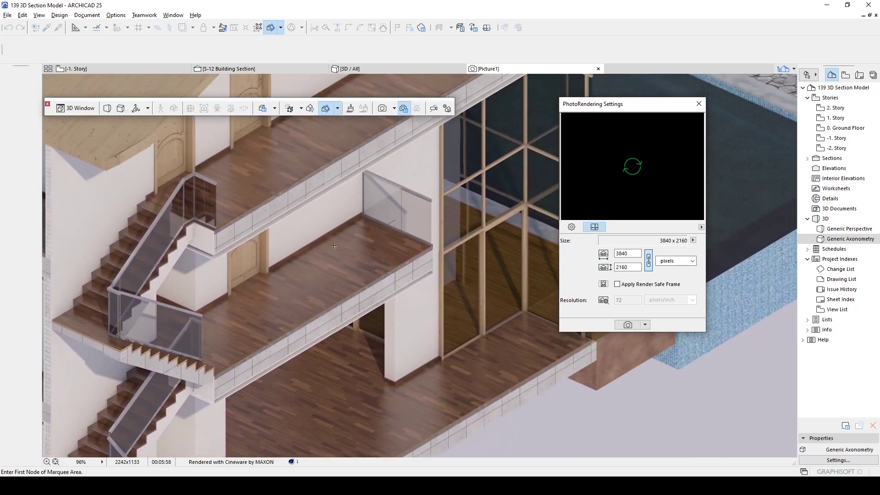
middle_drag(382, 205, 213, 370)
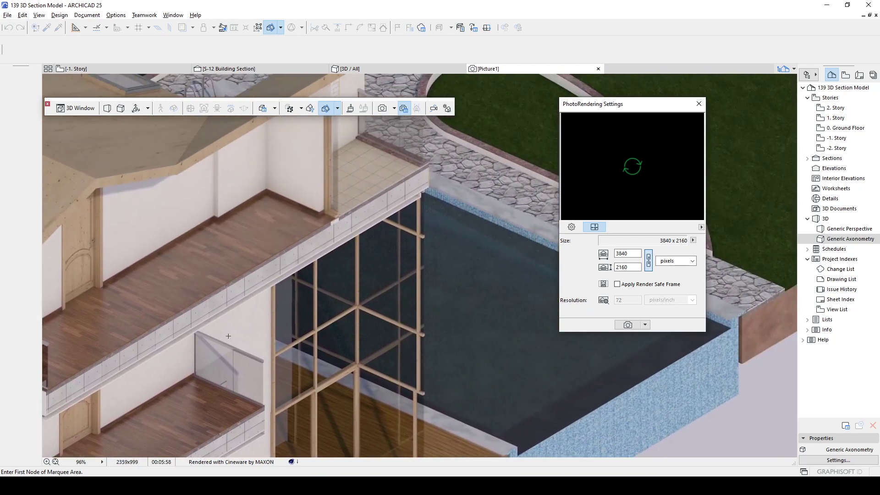
middle_drag(387, 242, 313, 235)
middle_drag(380, 179, 546, 343)
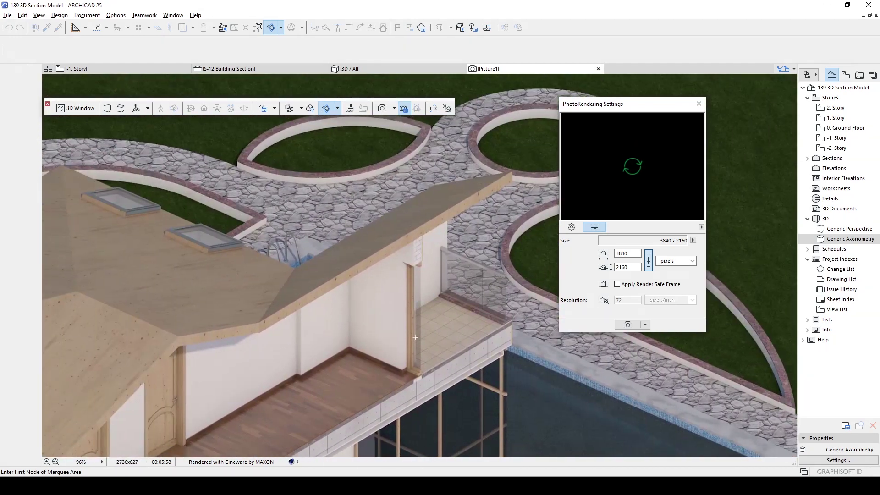
middle_drag(194, 298, 275, 221)
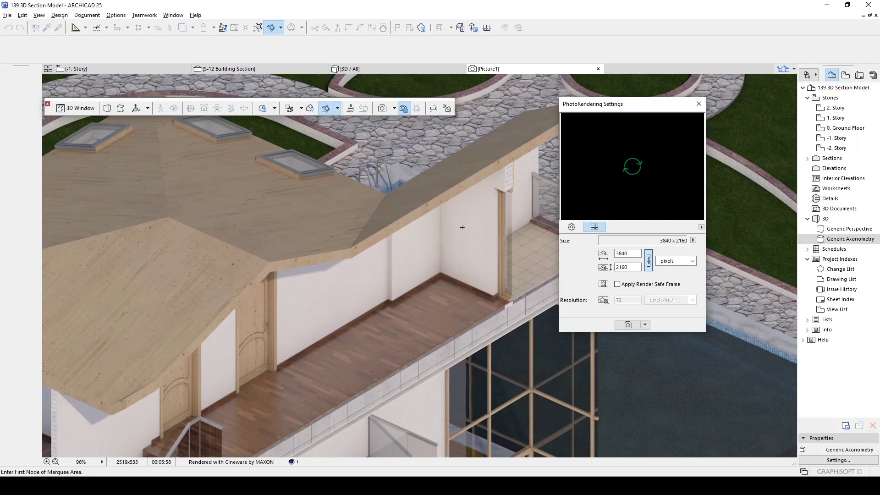
middle_drag(224, 363, 362, 316)
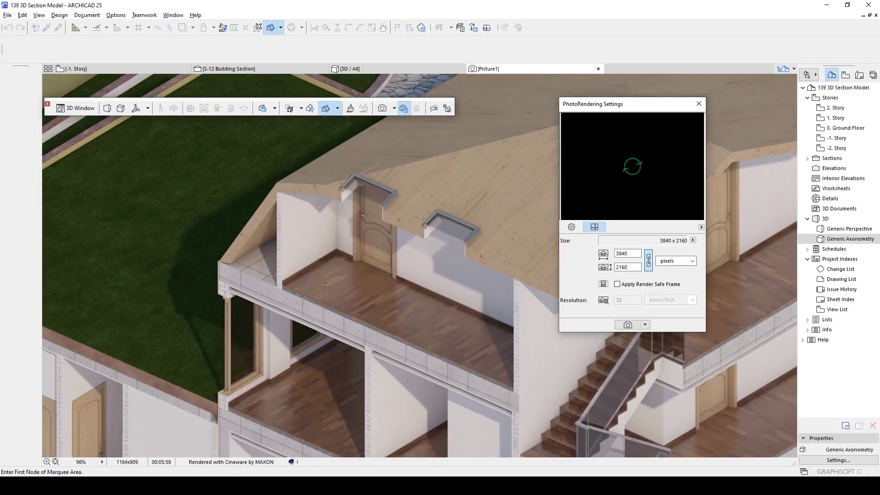
scroll(326, 284, down, 5)
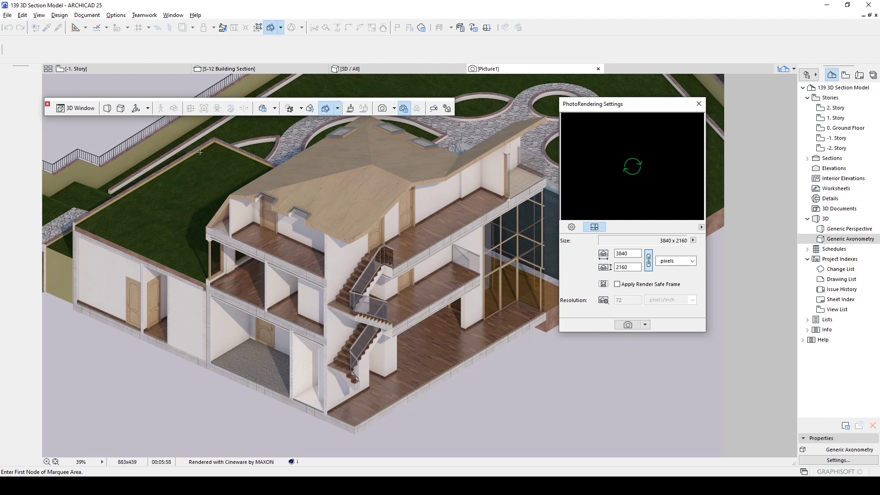
Save the rendered picture as the TIFF file 139 3D Section Model - Picture1 in folder 139 and close it.
right_click(360, 245)
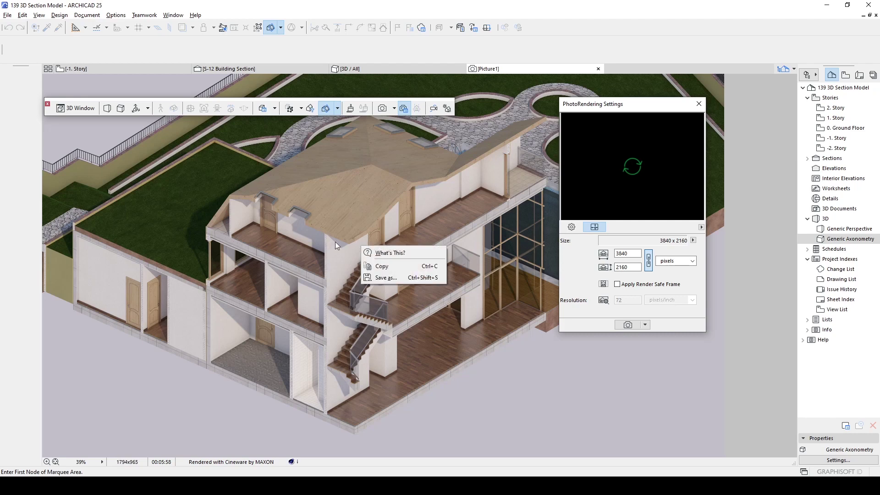
click(386, 277)
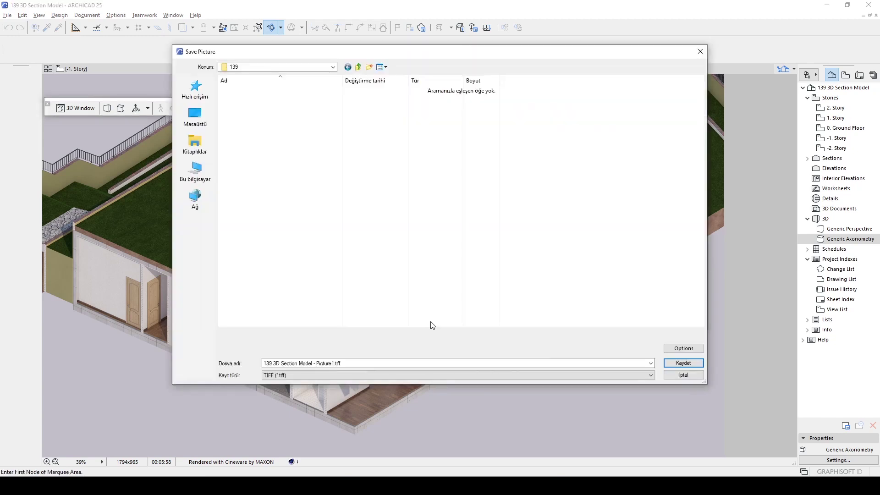
click(679, 364)
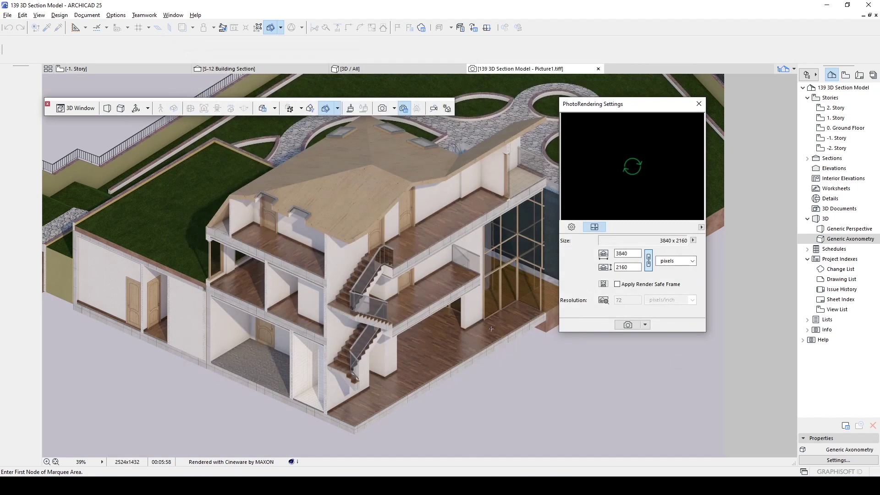
click(598, 69)
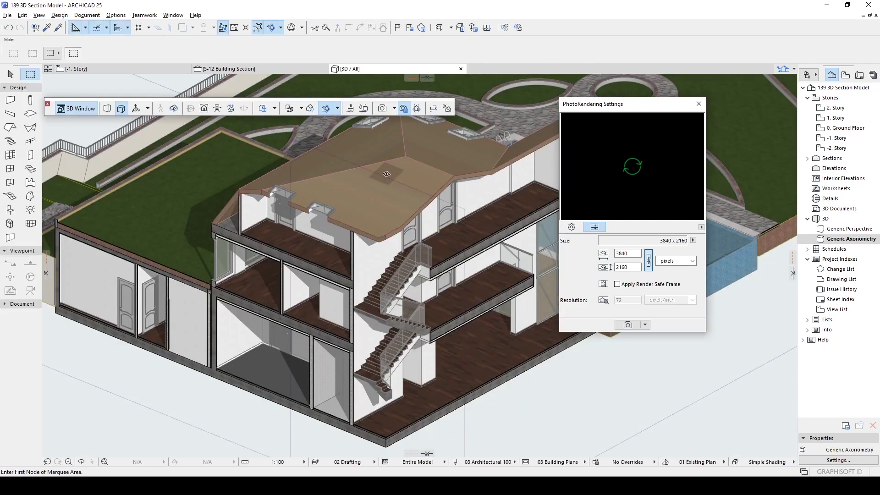
Create a new layout named 3D SECTION MODEL in the layout book, based on the A3 Landscape master.
click(859, 74)
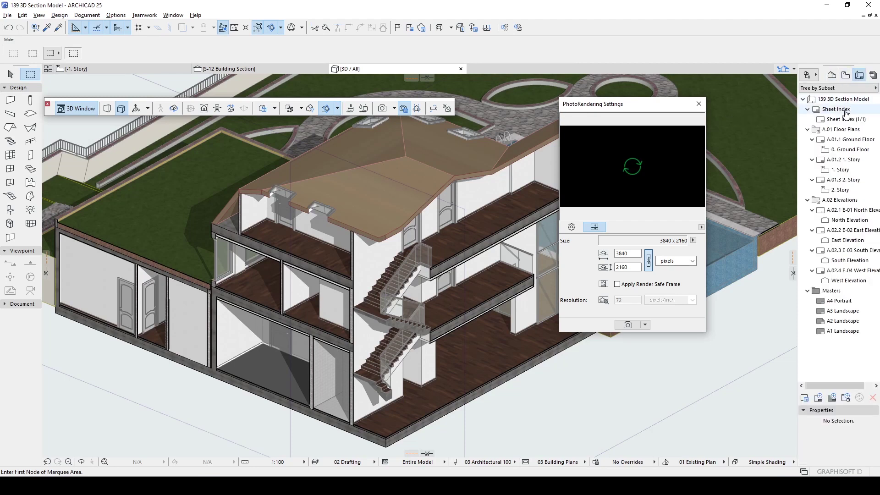
click(817, 398)
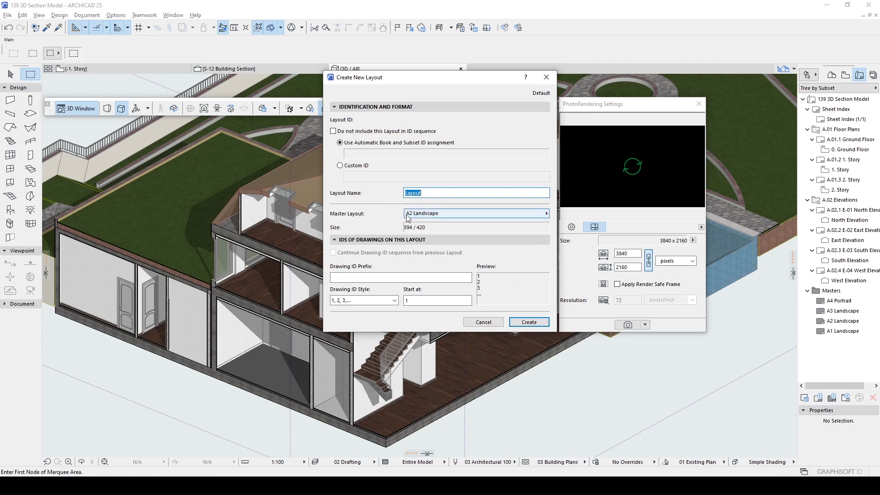
click(431, 215)
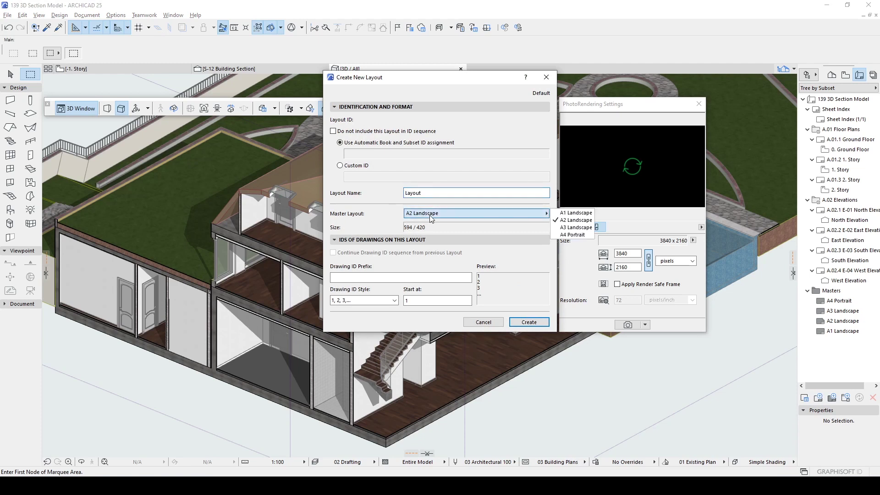
click(576, 228)
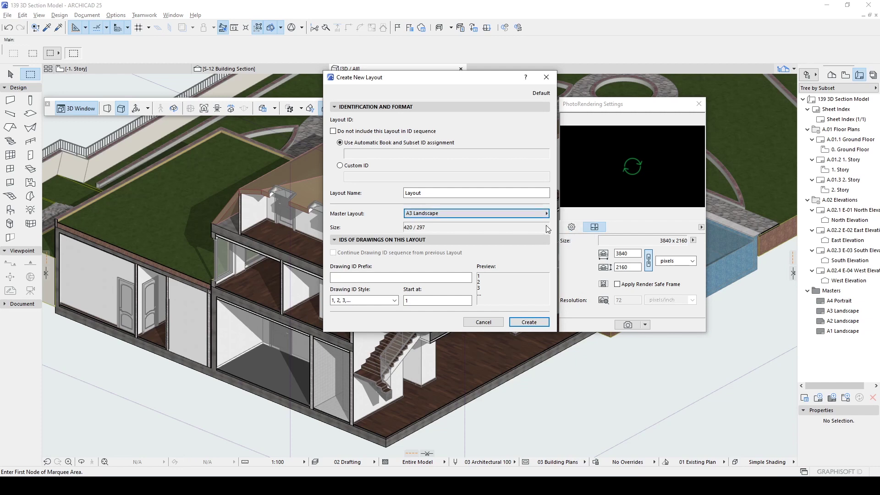
drag(442, 194, 385, 191)
text(3)
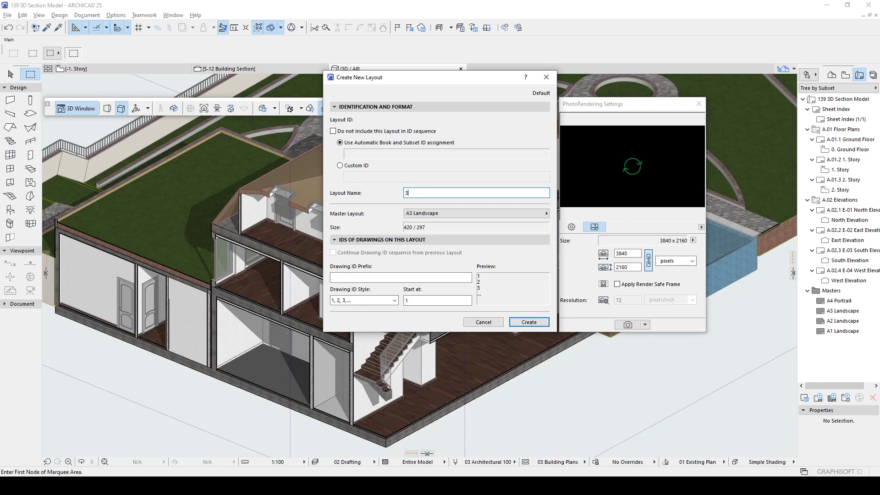
text(D SECTION MODEL)
click(526, 322)
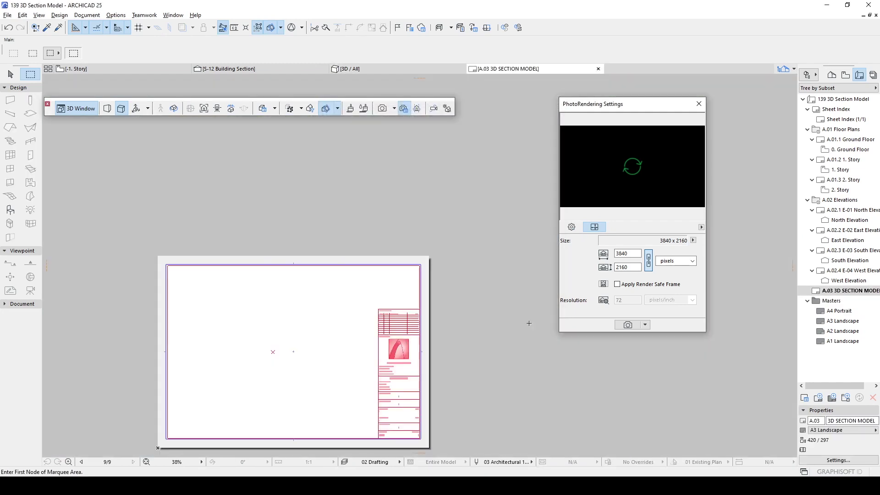
scroll(261, 271, up, 4)
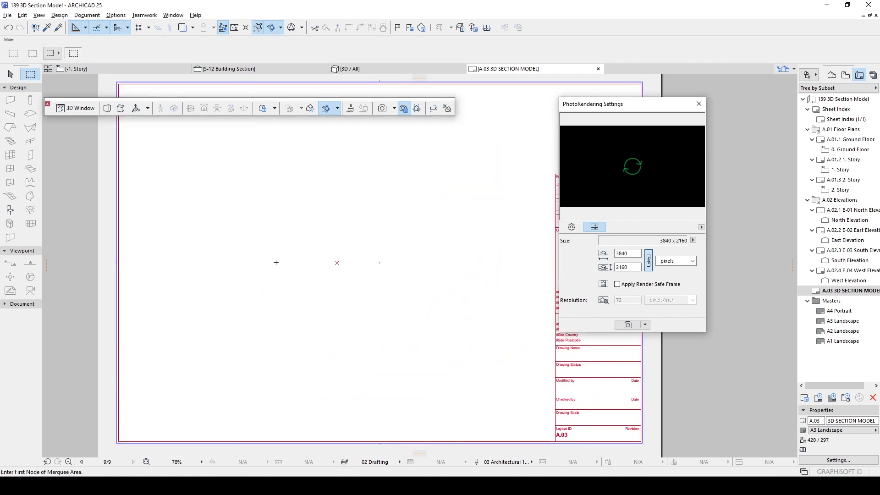
Close the PhotoRendering Settings and open the A3 Landscape master layout for editing.
scroll(393, 260, down, 2)
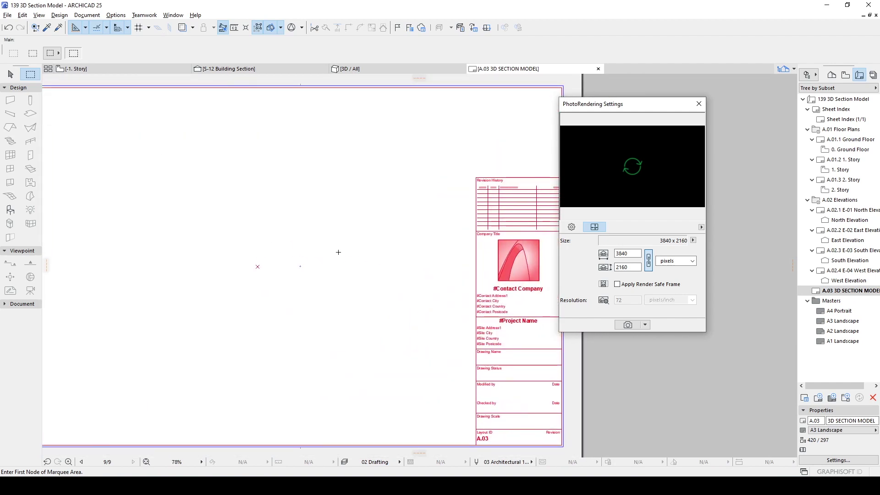
scroll(340, 252, down, 1)
click(699, 104)
scroll(397, 236, up, 1)
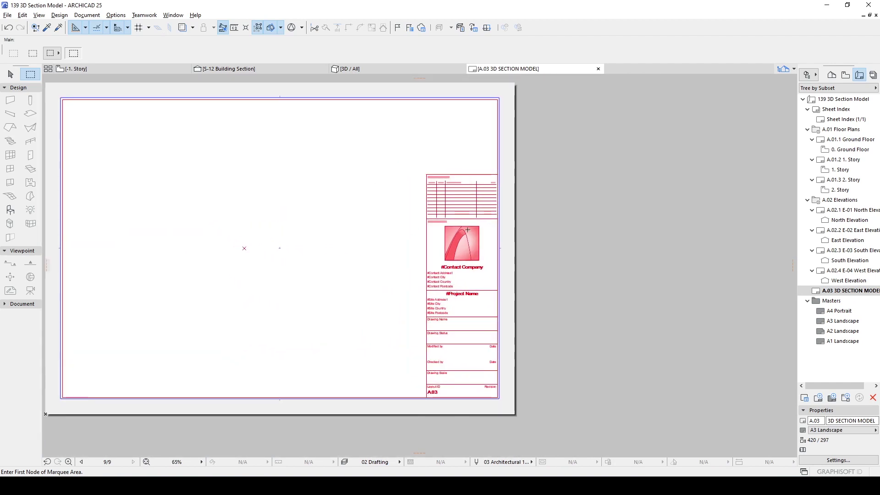
scroll(415, 237, up, 2)
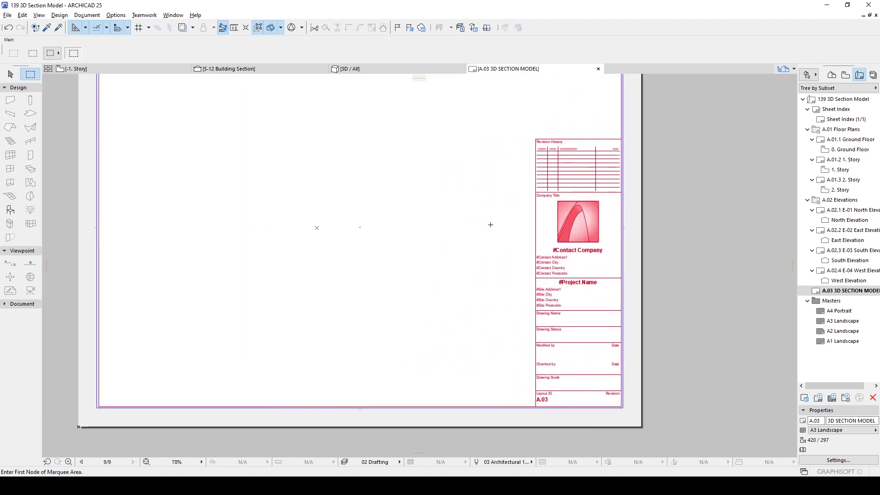
click(820, 345)
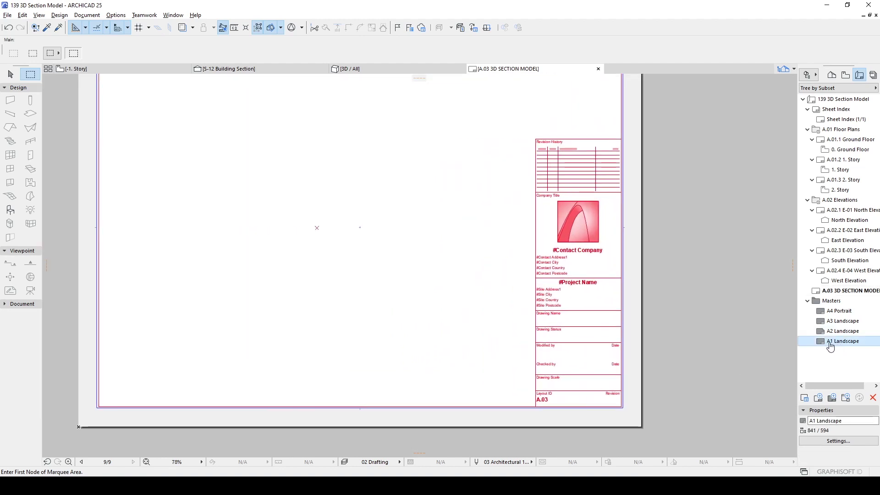
right_click(843, 323)
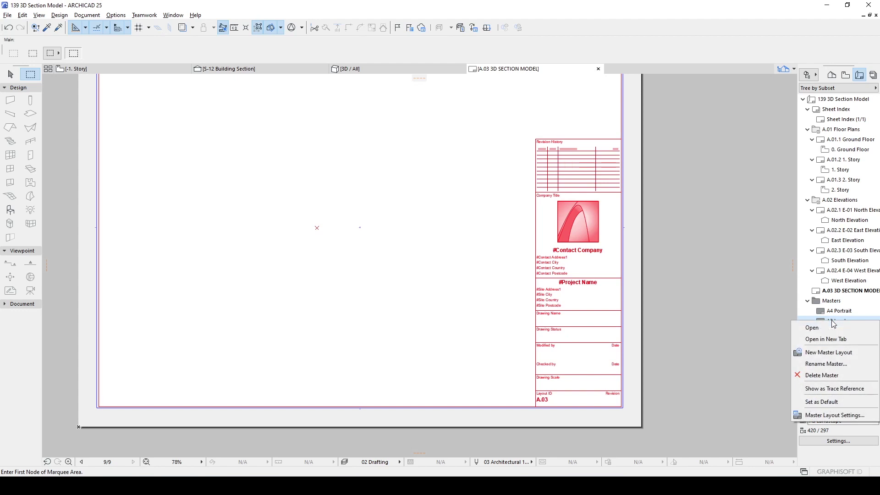
click(820, 328)
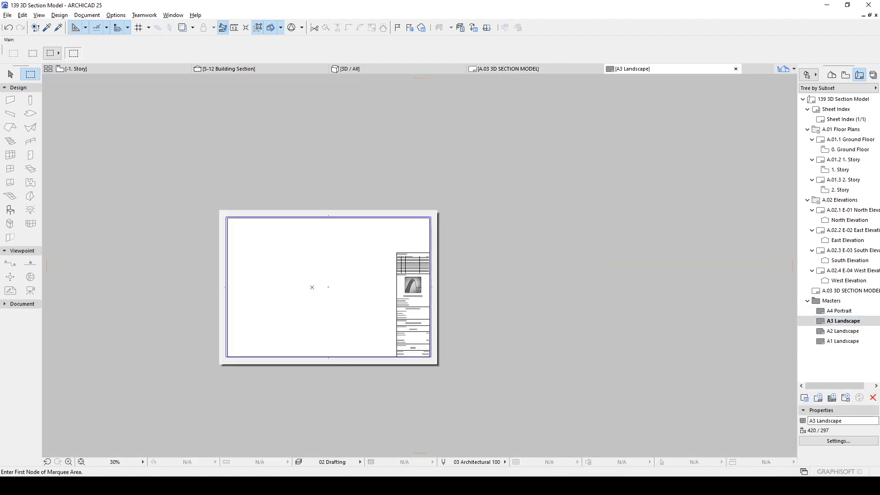
Delete all title block and border elements from the A3 Landscape master and return to the 3D SECTION MODEL layout.
click(11, 75)
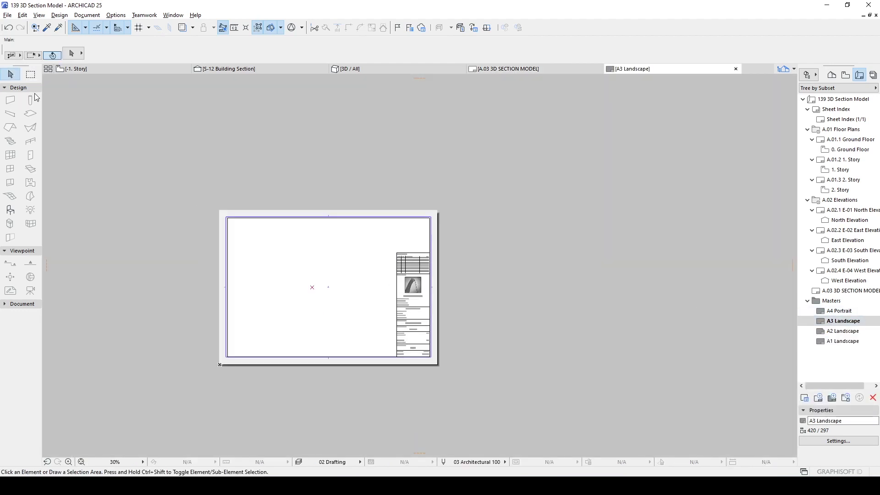
drag(122, 153, 455, 360)
scroll(415, 343, up, 5)
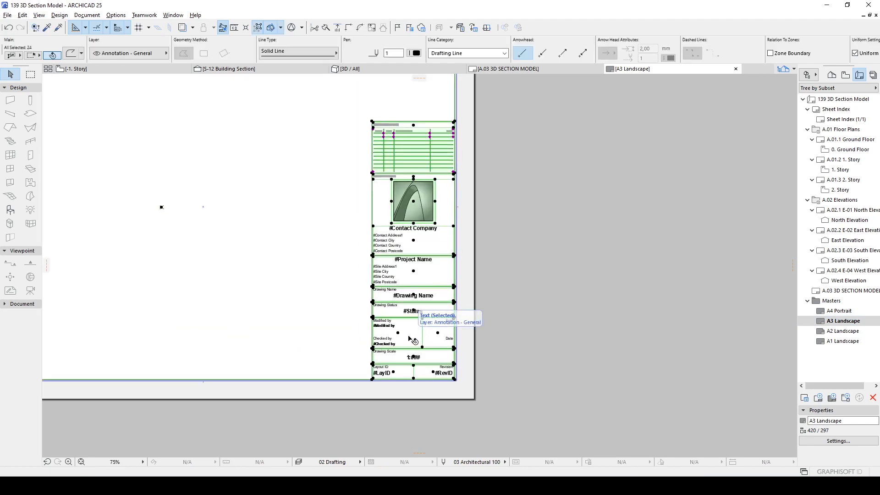
key(Delete)
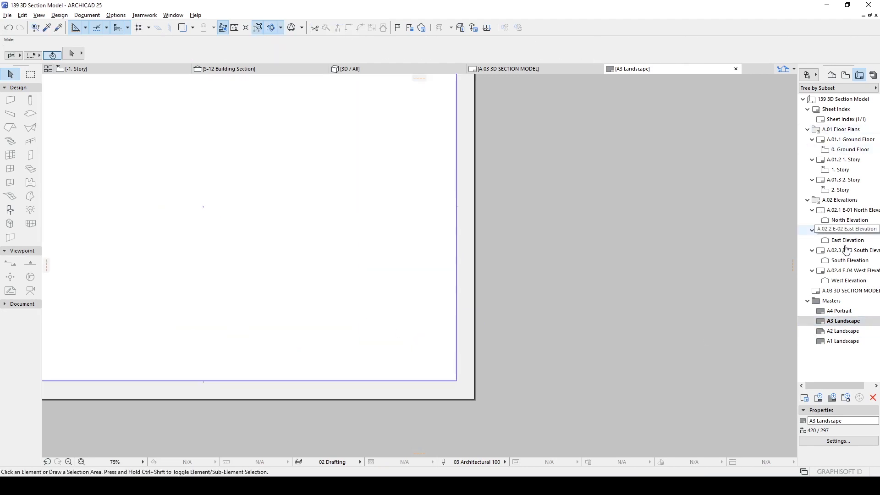
double_click(842, 293)
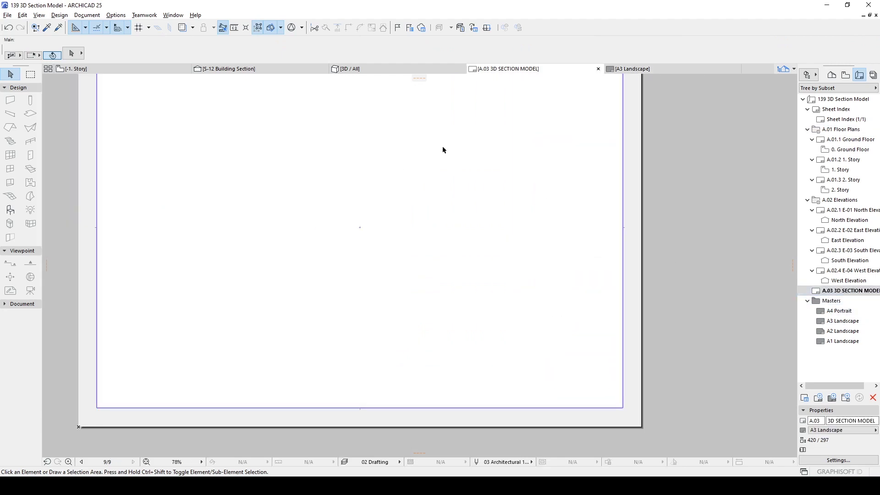
Place the external drawing 139 3D Section Model - Picture1.tiff from folder 139 near the middle of the layout.
scroll(398, 202, down, 3)
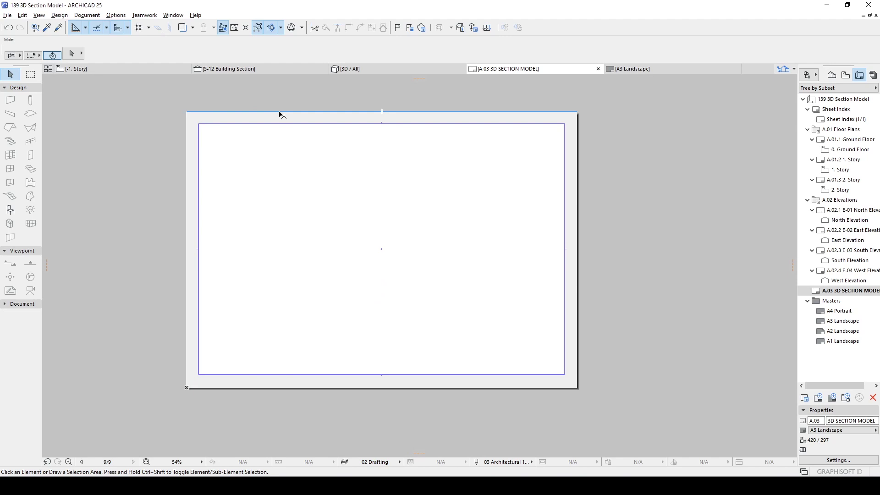
click(8, 15)
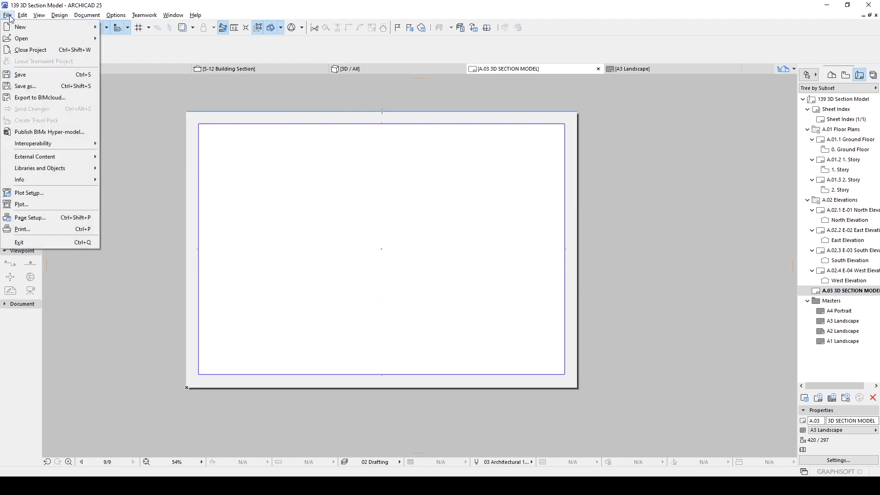
mouse_move(33, 162)
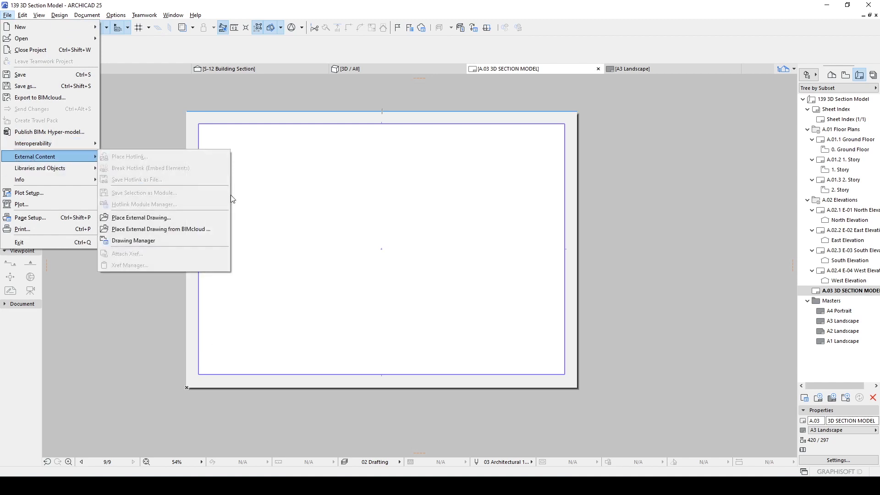
click(143, 218)
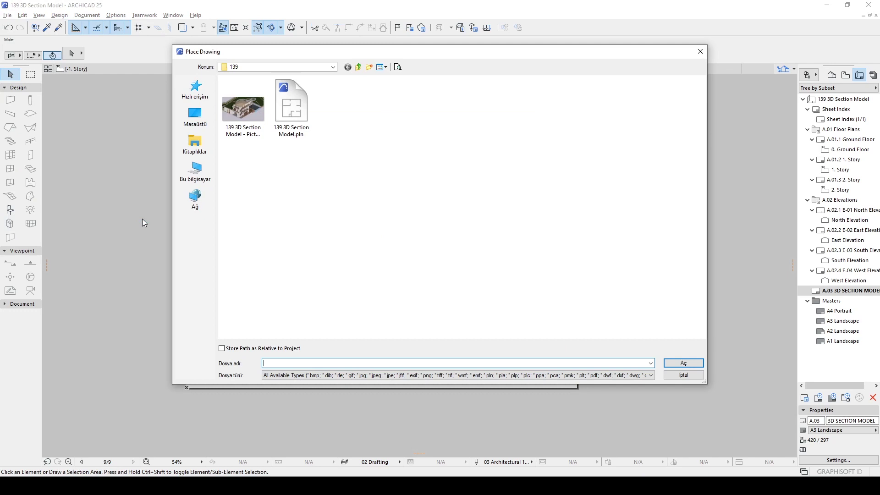
click(237, 117)
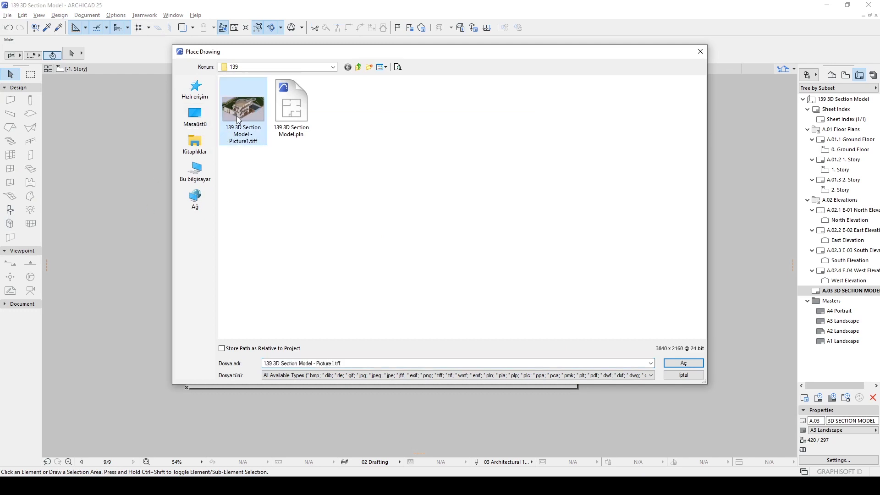
click(676, 364)
click(361, 246)
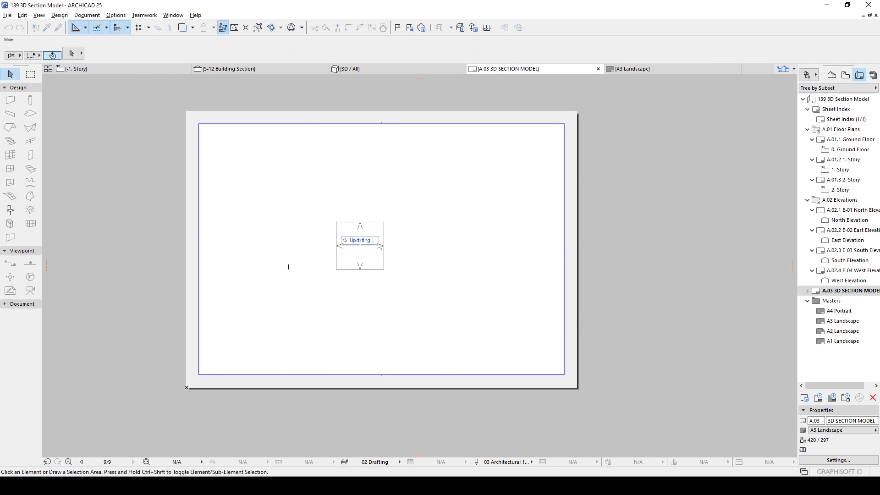
scroll(399, 277, down, 2)
scroll(403, 279, down, 1)
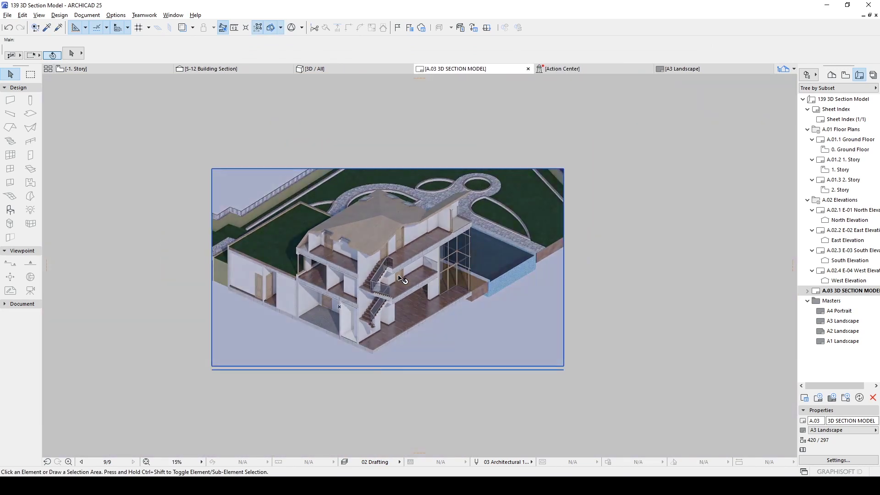
Set the placed picture's drawing title to No Title.
click(347, 250)
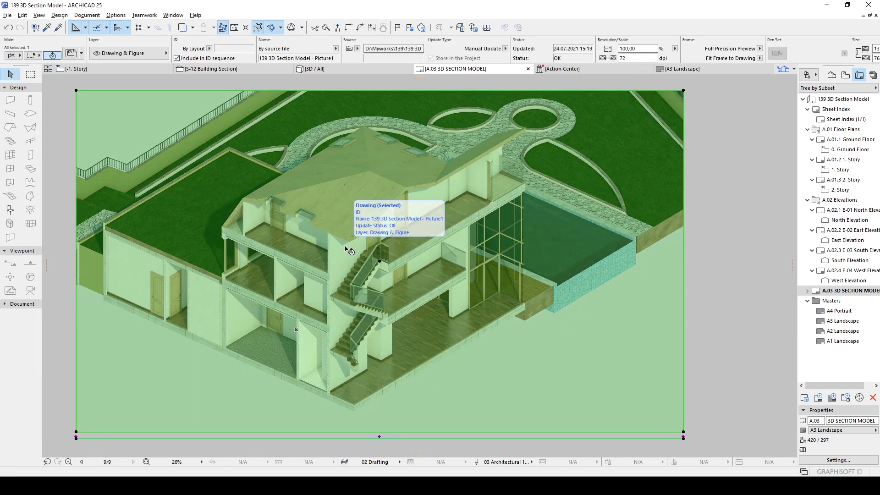
mouse_move(257, 236)
middle_down()
mouse_move(306, 222)
mouse_move(279, 234)
middle_up()
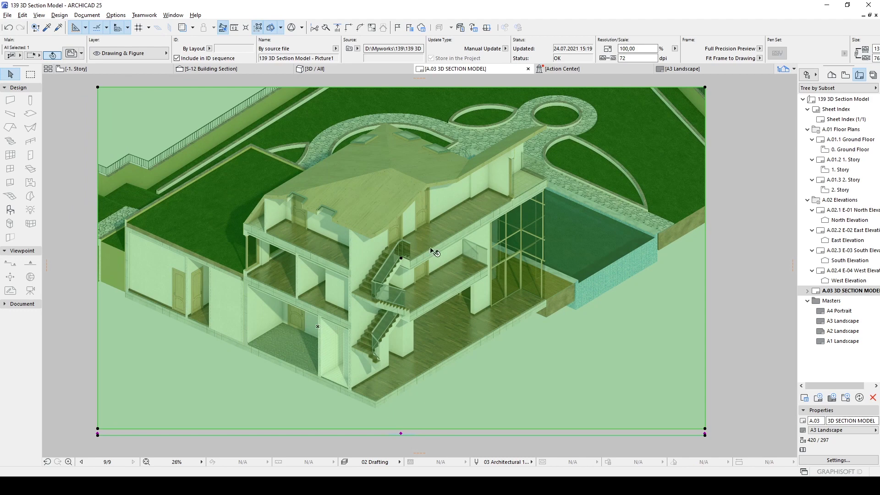
scroll(431, 249, up, 2)
mouse_move(325, 259)
middle_down()
mouse_move(309, 224)
mouse_move(327, 226)
middle_up()
double_click(326, 226)
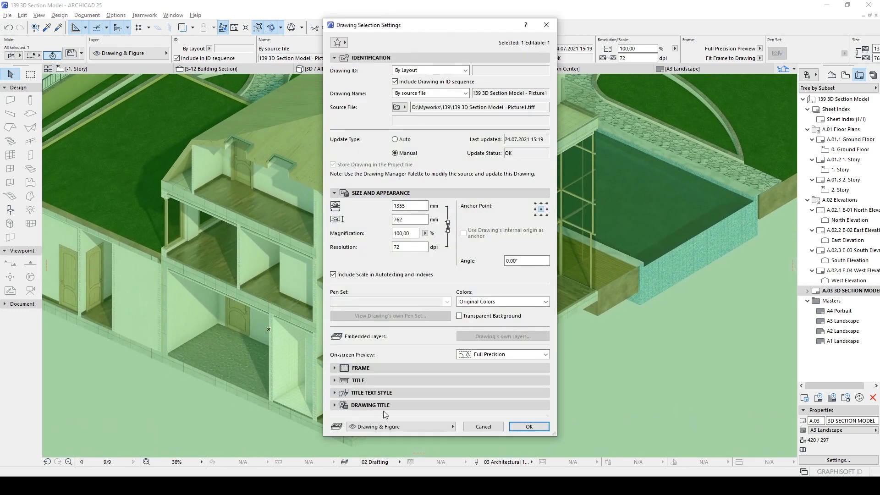
click(359, 380)
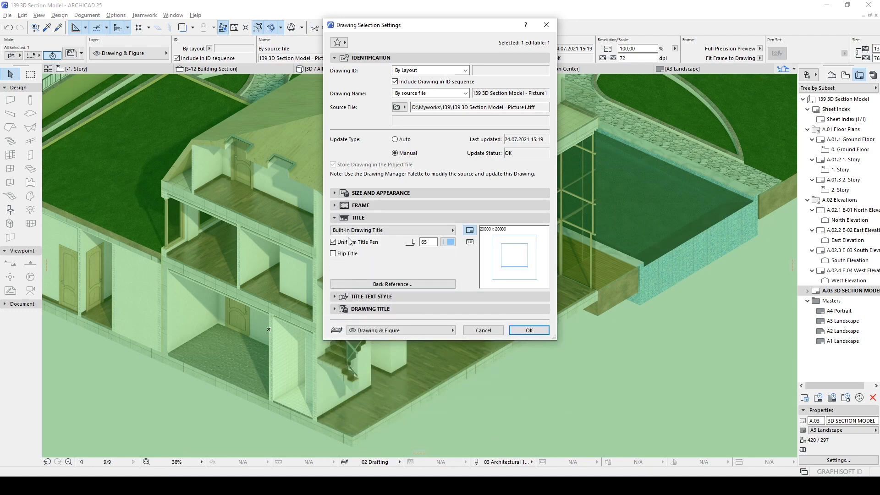
click(341, 233)
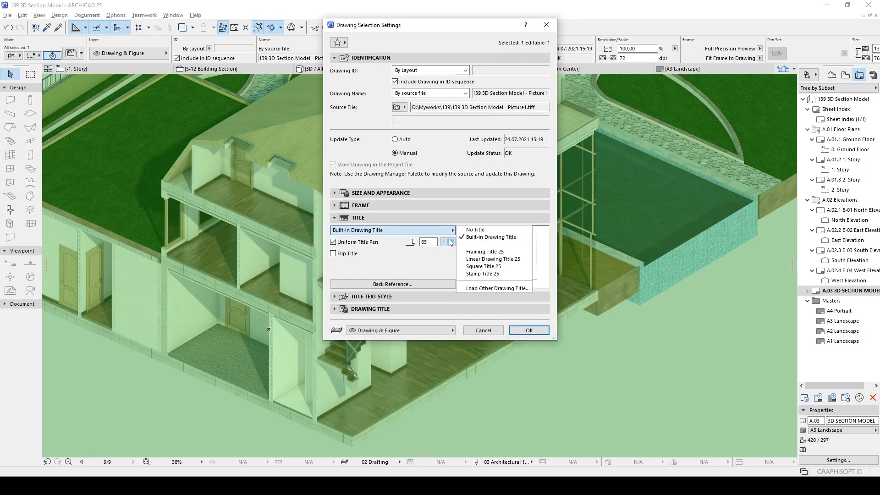
click(475, 229)
click(529, 329)
scroll(408, 369, down, 4)
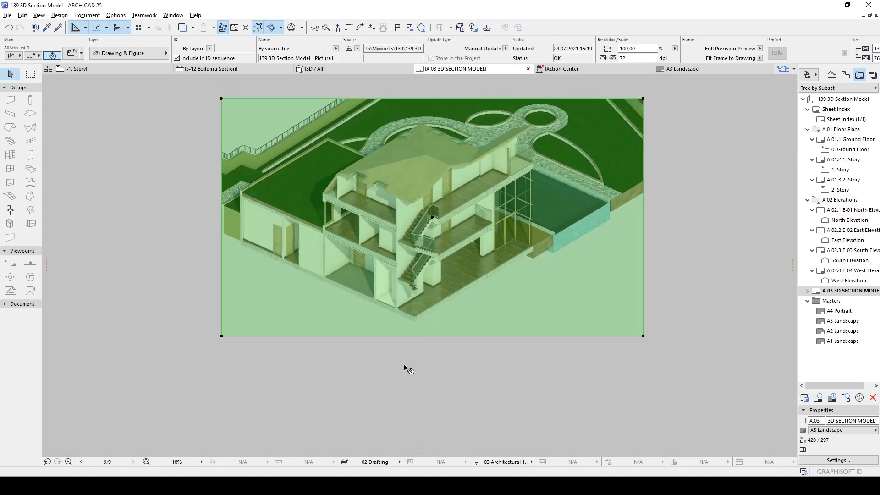
Resize the picture proportionally from its corner to about 31.4 % magnification and move it onto the A3 sheet.
click(384, 370)
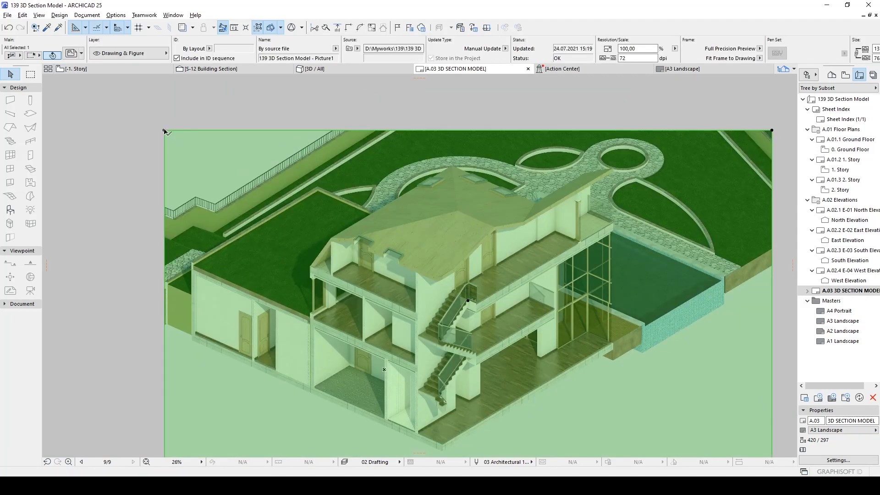
click(165, 131)
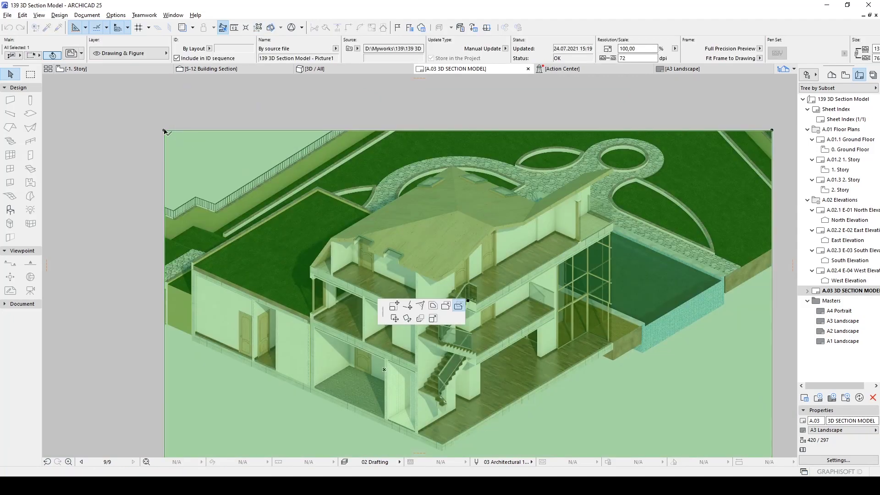
click(435, 322)
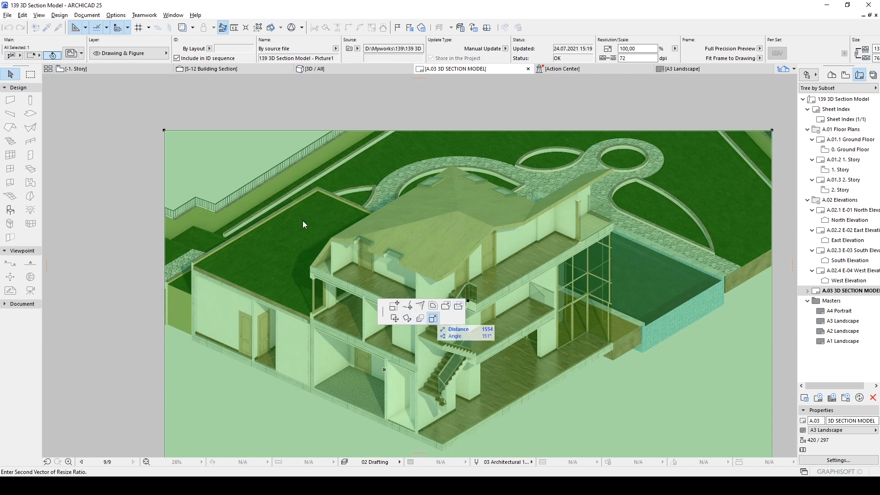
click(449, 234)
middle_drag(465, 260, 293, 134)
click(248, 148)
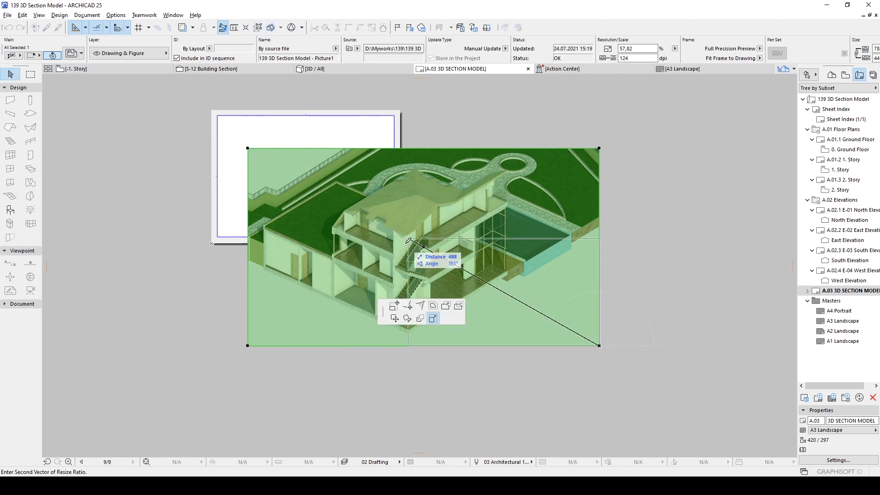
click(408, 238)
click(503, 292)
click(306, 183)
scroll(281, 198, up, 3)
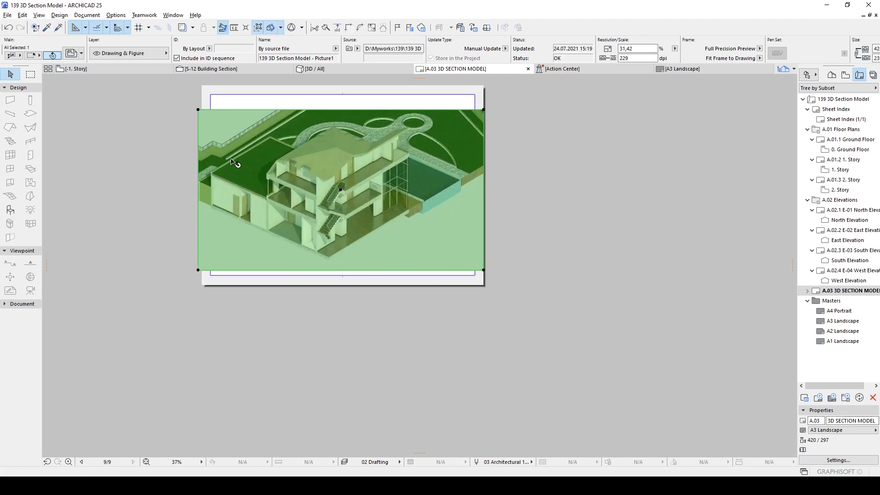
click(279, 196)
key(Delete)
click(277, 196)
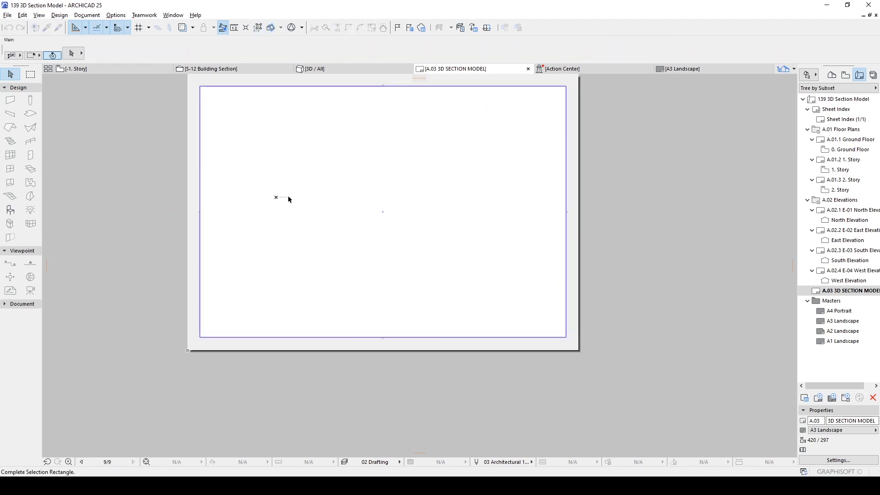
key(Escape)
key(ctrl+z)
Move the picture so that its left edge lines up with the sheet's left margin.
key(ctrl+d)
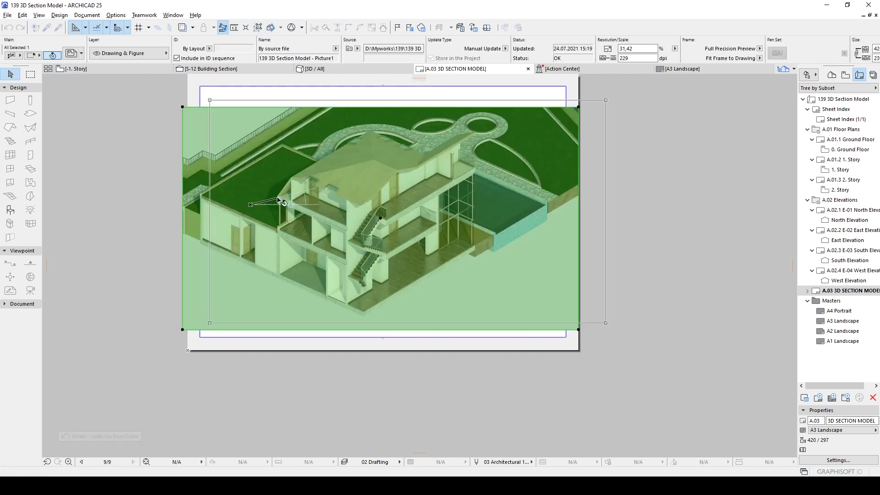
scroll(247, 220, up, 2)
click(198, 286)
click(188, 291)
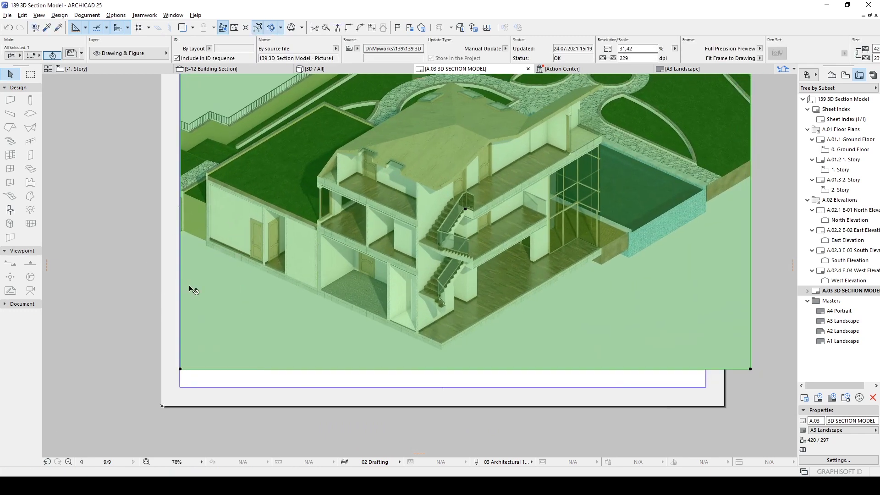
Shrink the picture proportionally from its lower right corner to about 29.97 % so its right side meets the sheet edge.
scroll(393, 208, down, 3)
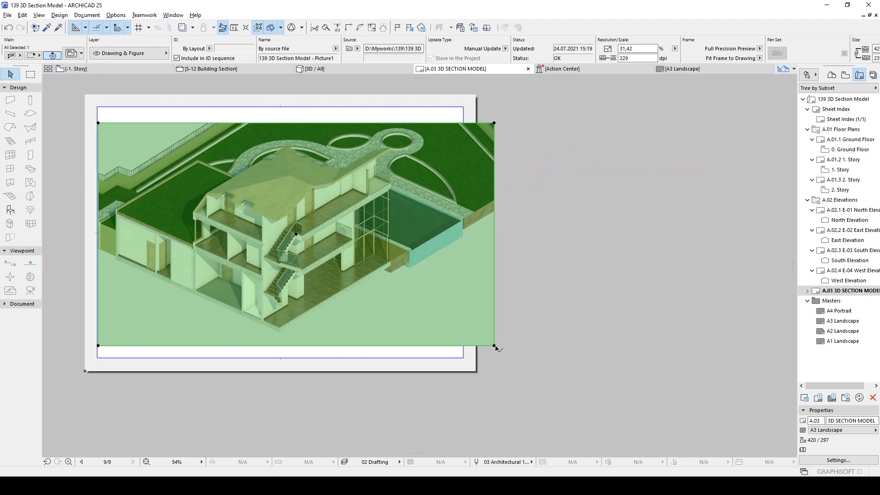
click(494, 346)
click(479, 342)
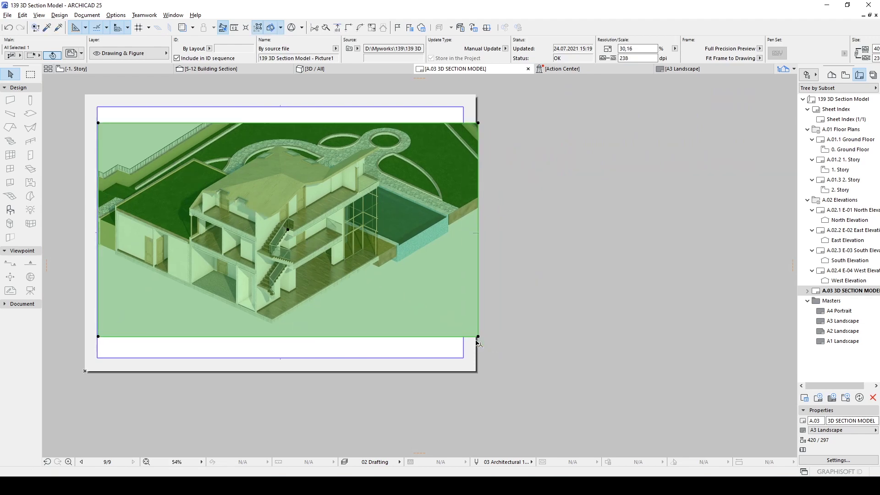
click(478, 337)
click(476, 336)
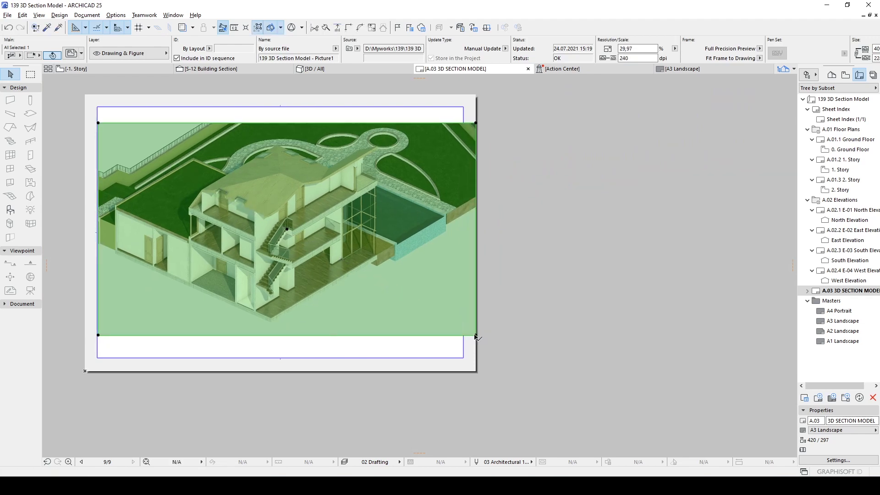
middle_drag(391, 240, 466, 233)
scroll(528, 133, up, 3)
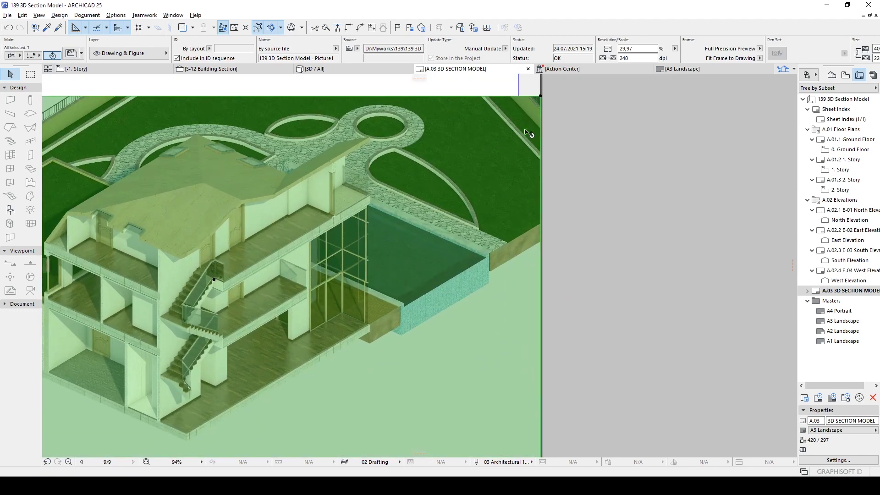
Offset the right edge of the picture's frame to the A3 sheet's right margin line and deselect the picture.
click(541, 121)
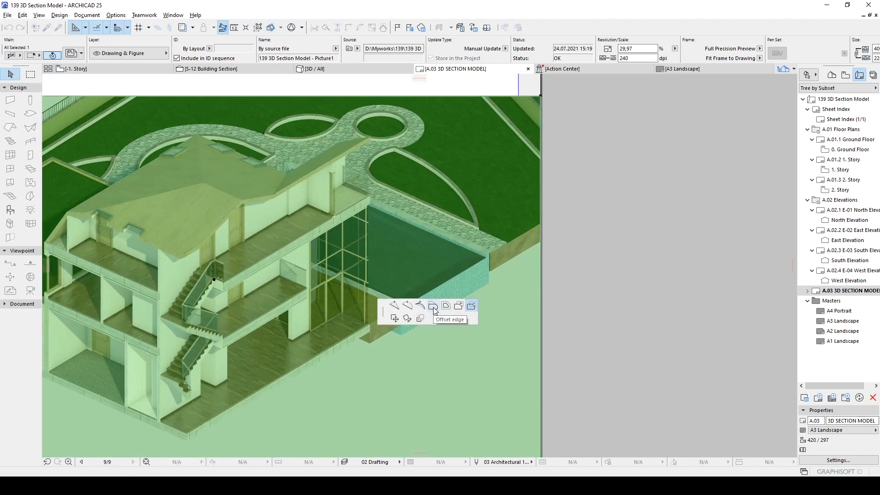
click(512, 252)
scroll(511, 251, down, 3)
click(511, 250)
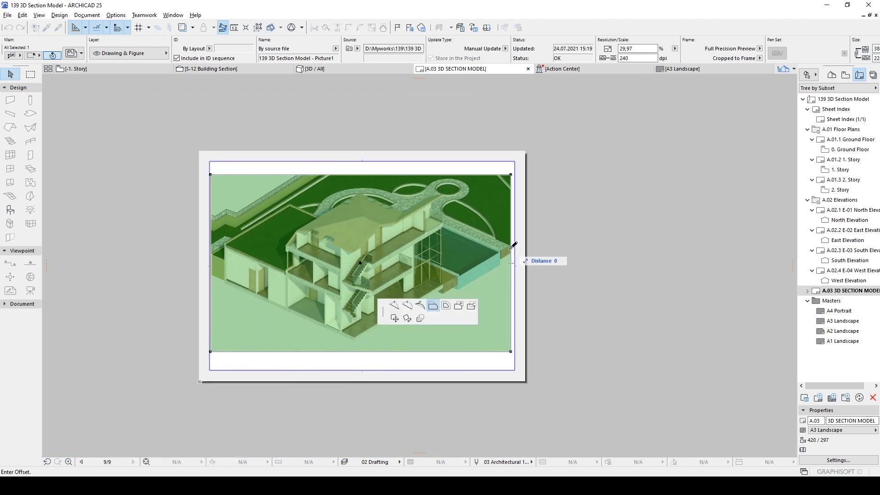
scroll(514, 246, up, 3)
click(516, 246)
mouse_move(295, 257)
middle_down()
mouse_move(346, 241)
mouse_move(397, 273)
middle_up()
key(Escape)
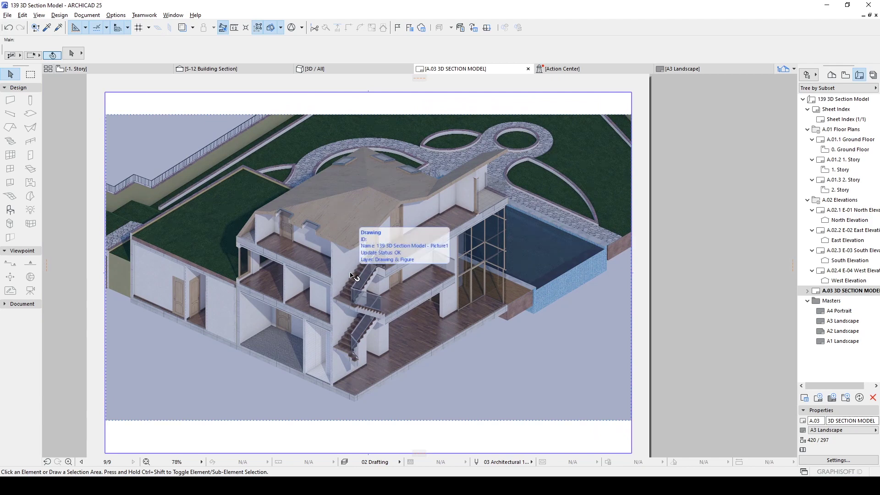
Activate the Line tool and set its pen to the red pen 68.
key(l)
middle_drag(199, 294, 242, 260)
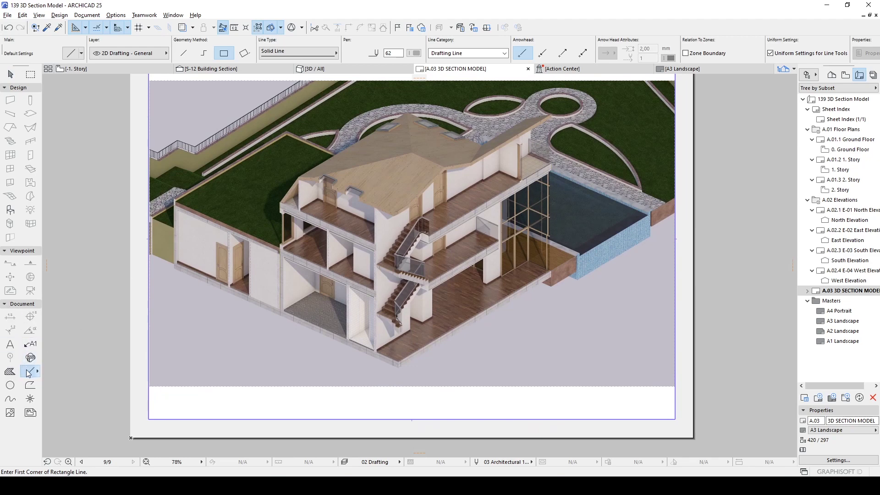
click(416, 54)
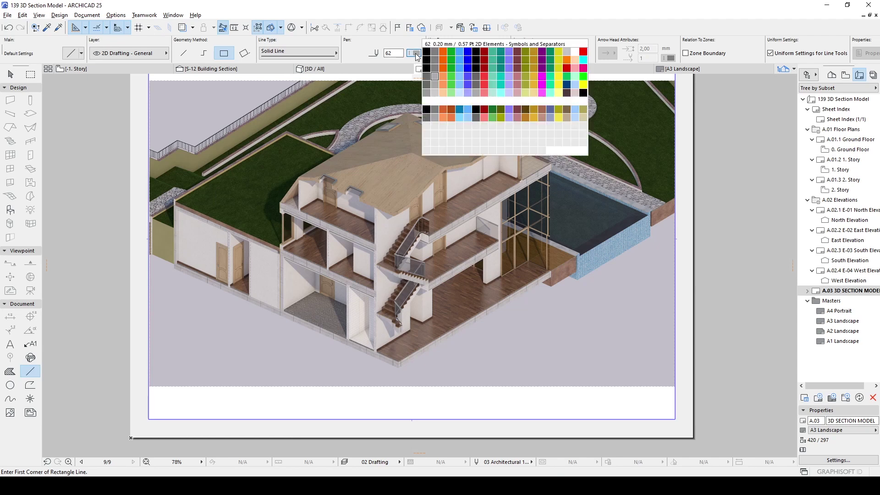
click(485, 77)
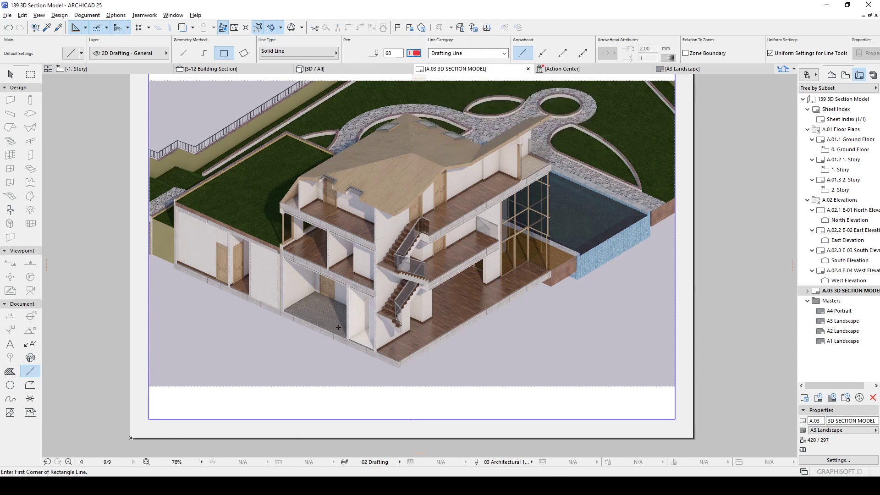
Draw a single vertical line along the right wall edge of the white-tiled basement room, from floor to ceiling.
scroll(338, 327, up, 3)
middle_drag(412, 357, 387, 377)
scroll(384, 353, up, 1)
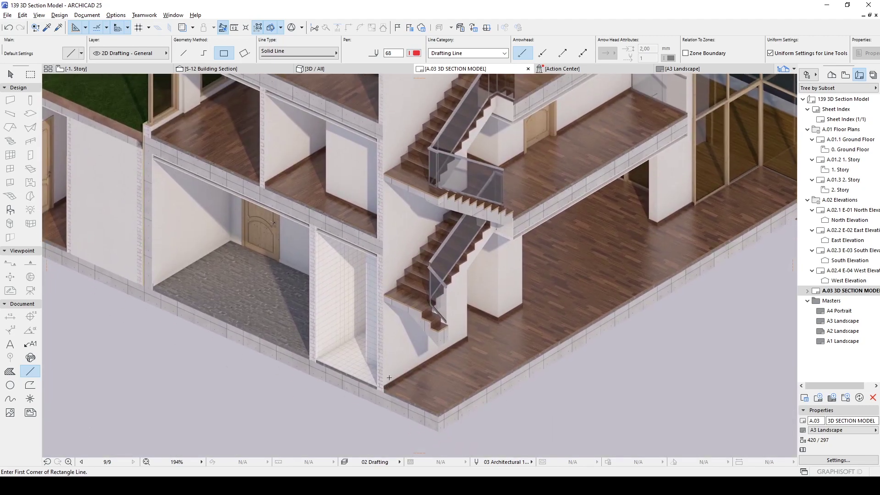
scroll(389, 377, up, 1)
middle_drag(409, 217, 510, 220)
scroll(510, 220, down, 1)
scroll(351, 252, up, 2)
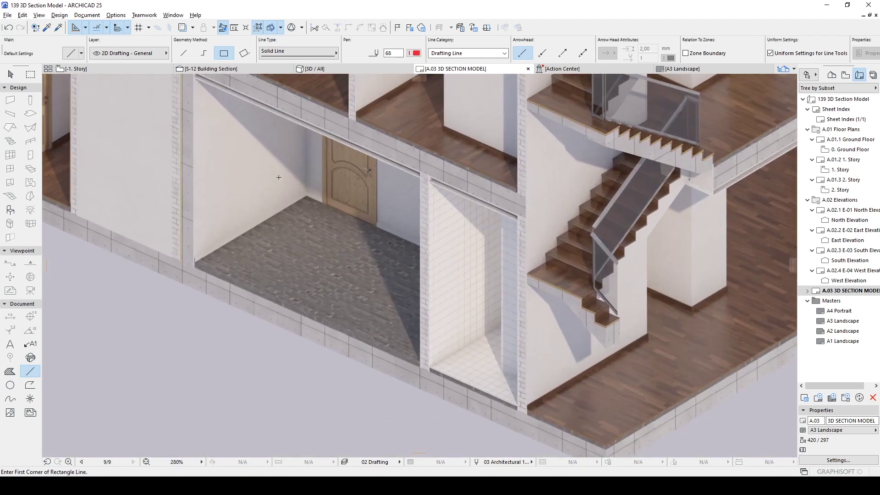
scroll(508, 412, up, 5)
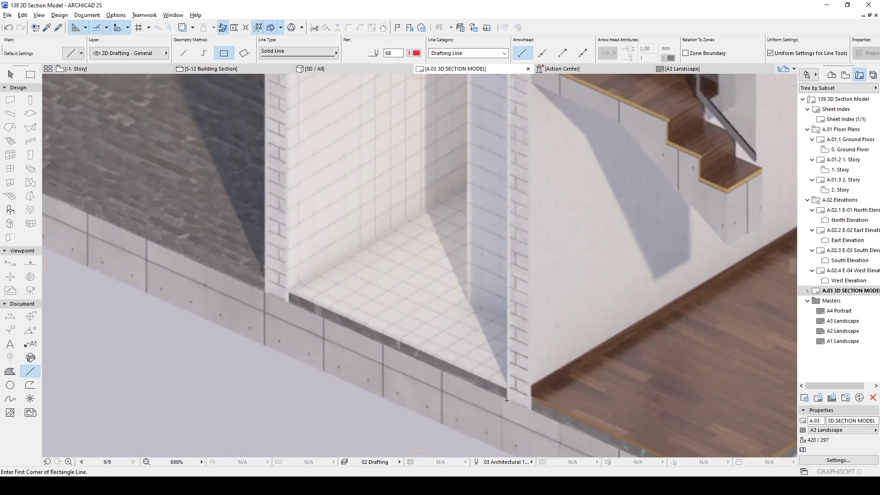
click(507, 400)
click(356, 77)
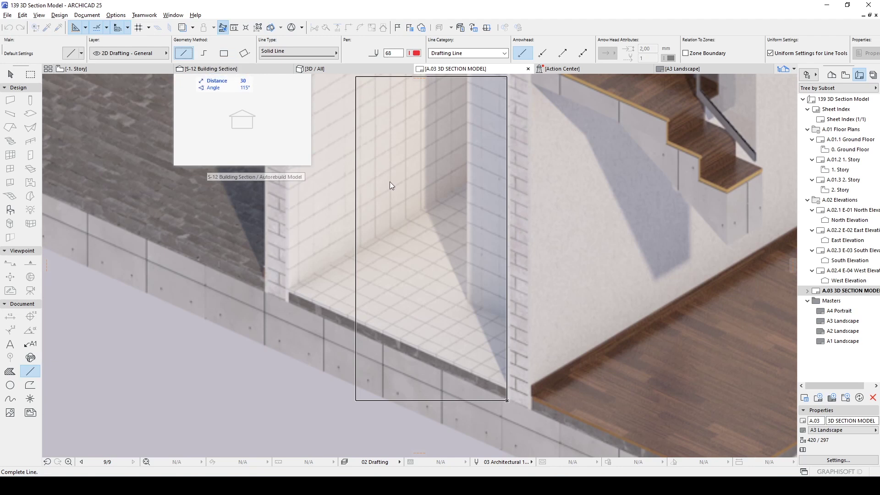
middle_drag(514, 178, 491, 321)
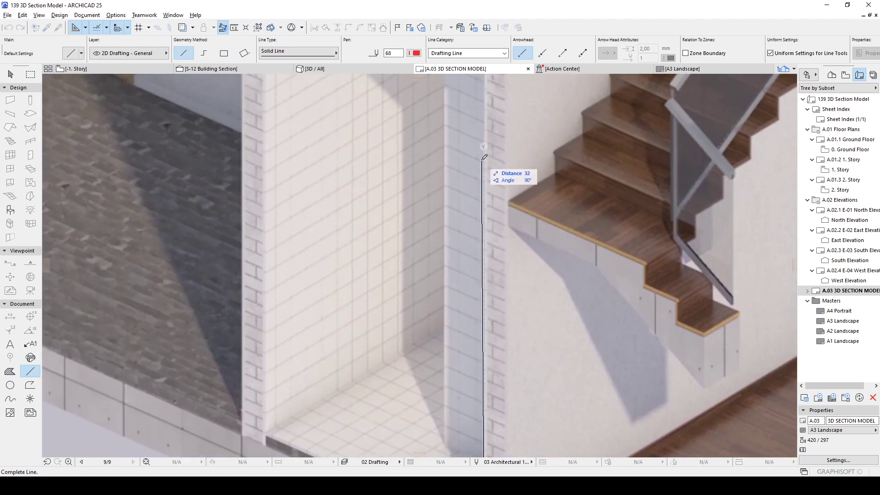
middle_drag(482, 159, 475, 312)
click(477, 203)
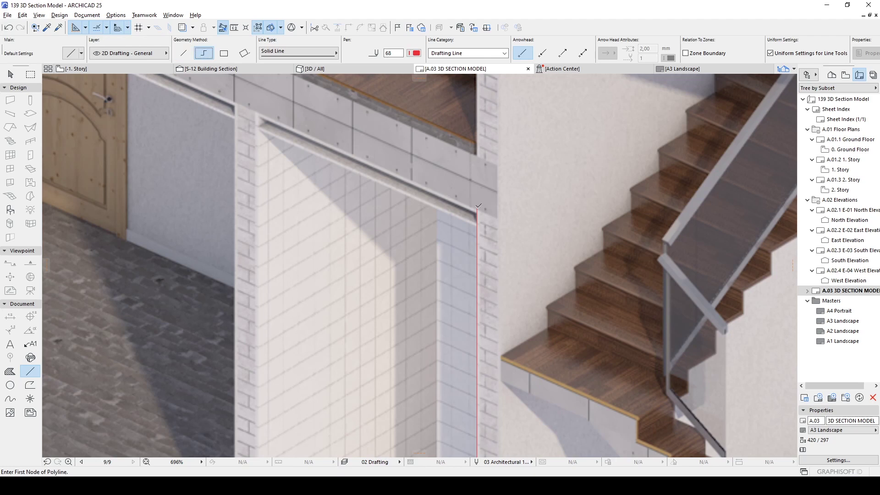
Start a polyline at that line's upper end with a segment about 77 mm long beneath the floor slab to the outer wall face.
click(478, 206)
scroll(297, 167, down, 6)
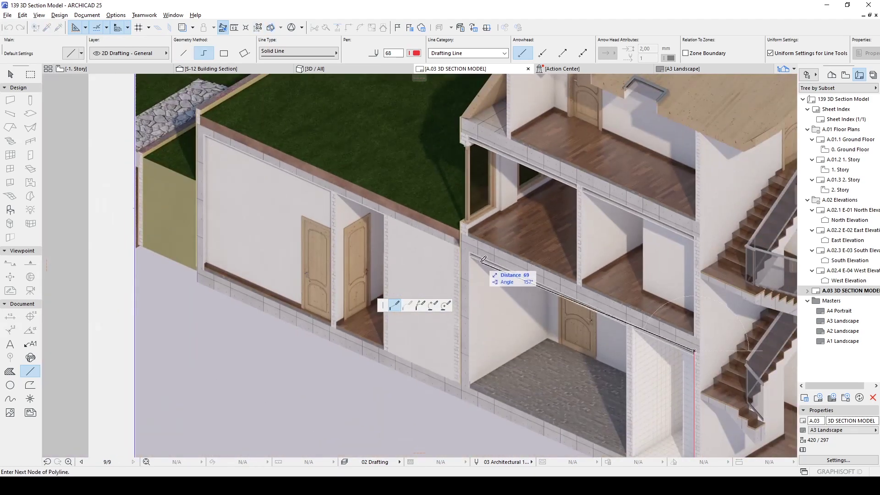
middle_drag(484, 259, 260, 211)
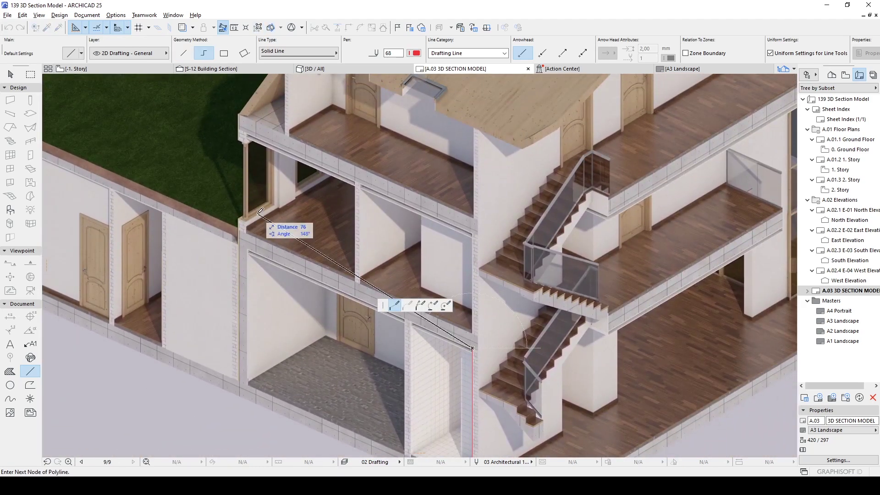
scroll(294, 253, up, 3)
middle_drag(446, 261, 375, 221)
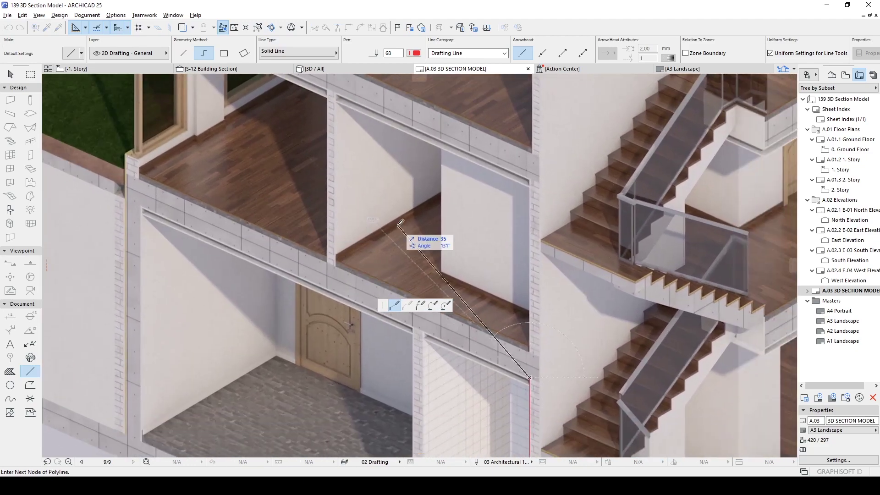
scroll(398, 225, up, 2)
middle_drag(288, 199, 316, 191)
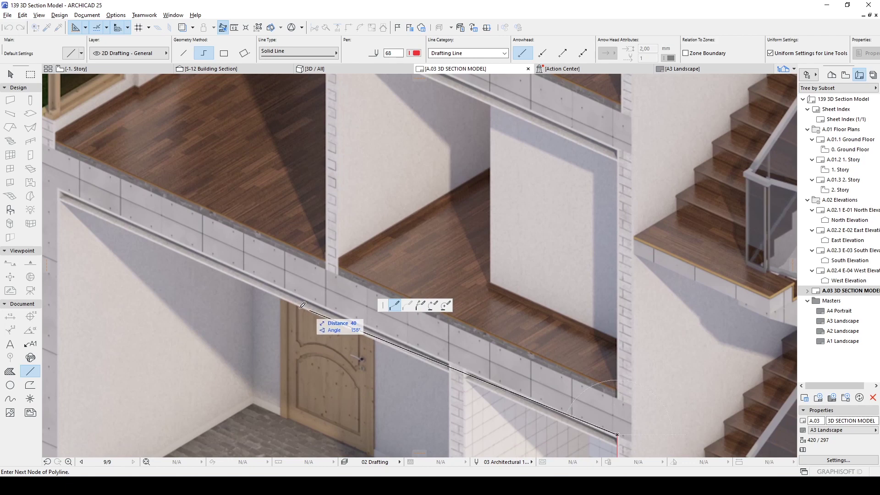
middle_drag(160, 235, 369, 300)
scroll(199, 233, up, 2)
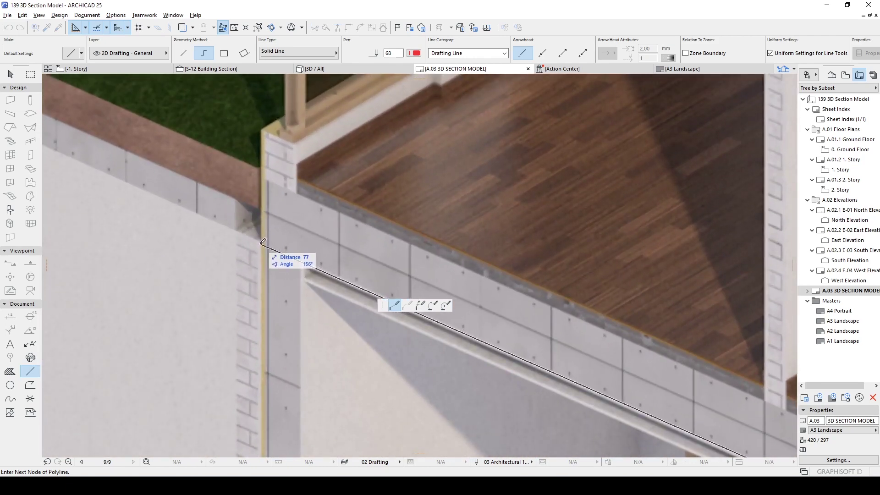
click(263, 242)
Continue the polyline up the outer wall and window frame to the lower outer corner of the lintel above.
middle_drag(255, 108, 256, 268)
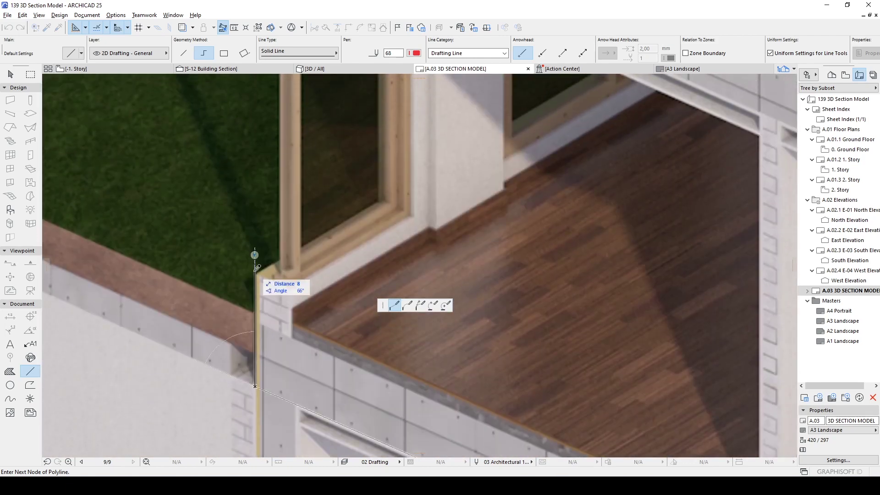
scroll(284, 174, up, 3)
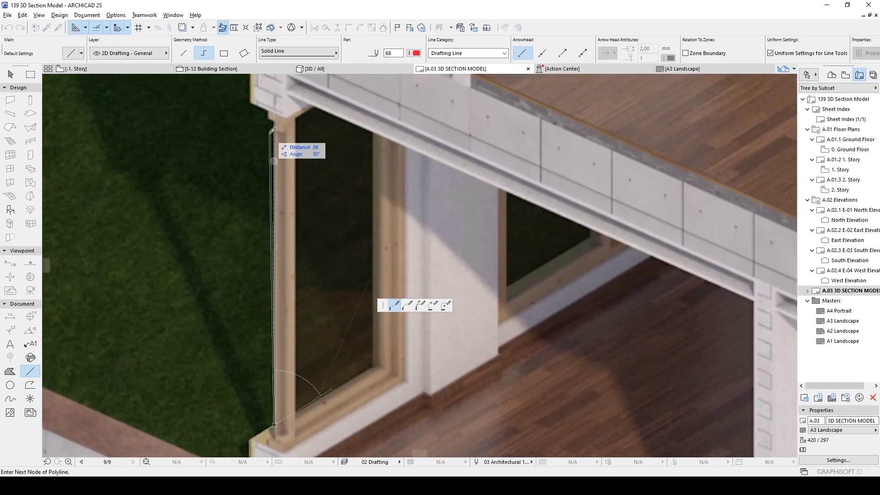
click(272, 130)
scroll(274, 133, up, 4)
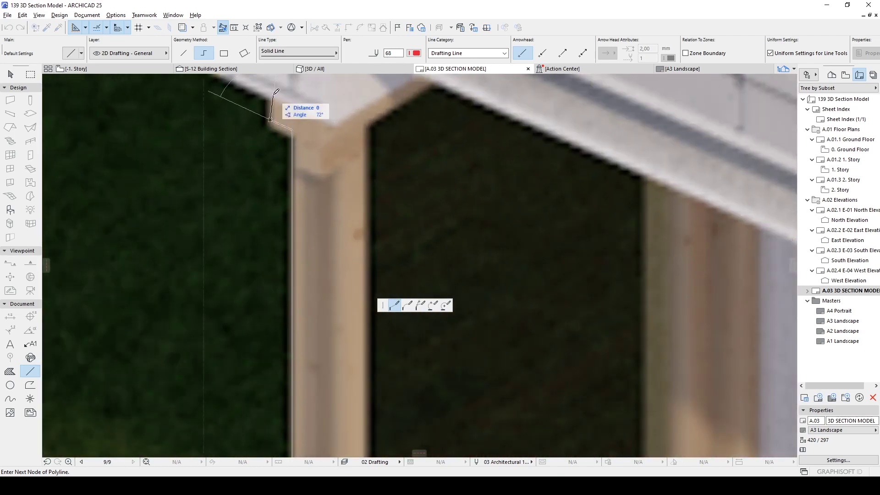
click(270, 96)
Trace the polyline up the upper slab's outer face and along its top edge to the attic's brick wall.
middle_drag(231, 80, 296, 198)
scroll(271, 184, down, 5)
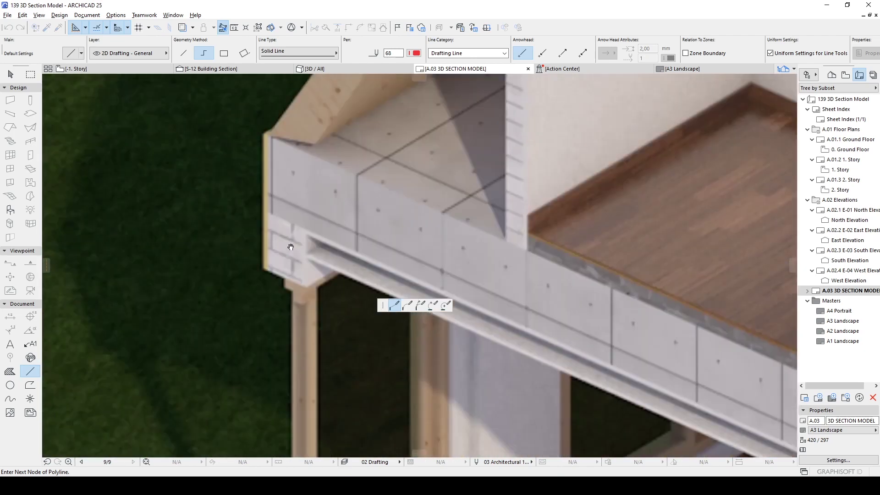
scroll(265, 206, down, 3)
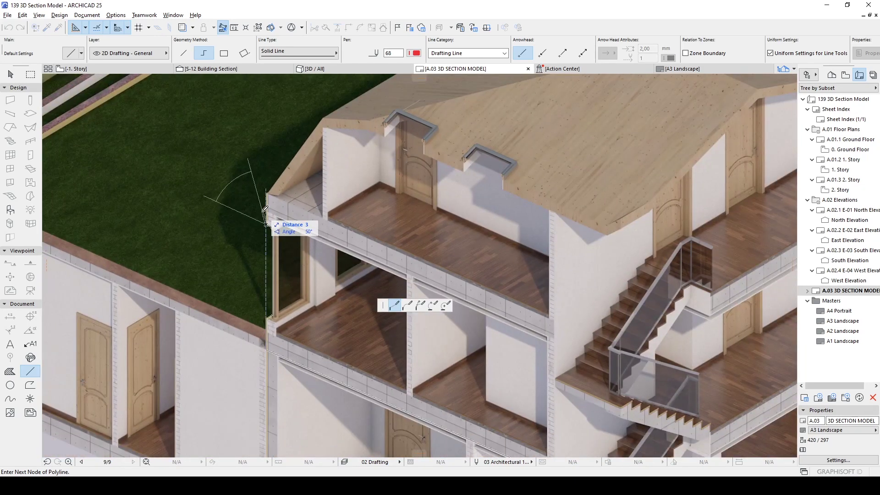
scroll(265, 210, up, 6)
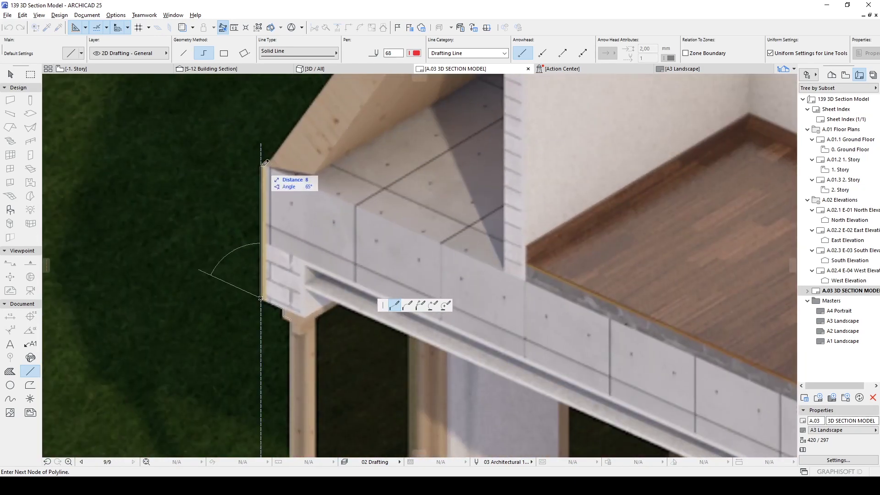
click(265, 163)
middle_drag(287, 169, 142, 170)
click(361, 269)
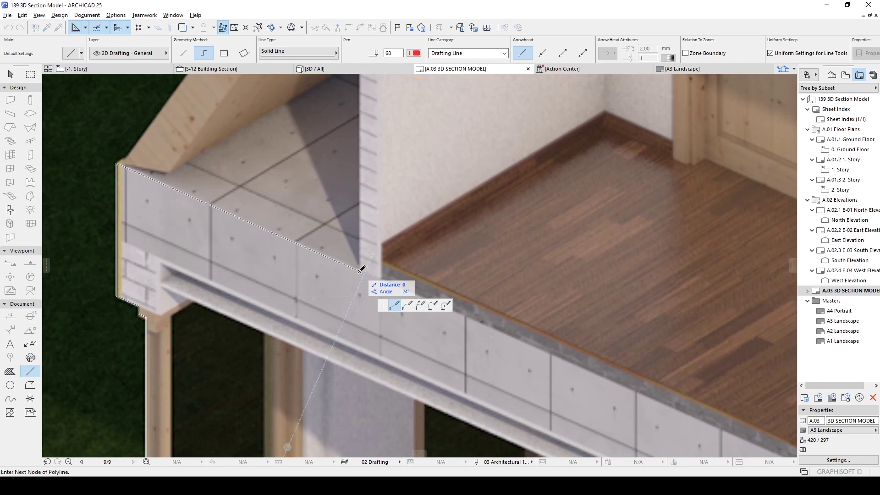
Trace the polyline up the attic wall and along the roof's cut underside to the first skylight's reveal.
scroll(361, 269, down, 5)
scroll(358, 174, up, 3)
scroll(367, 165, up, 2)
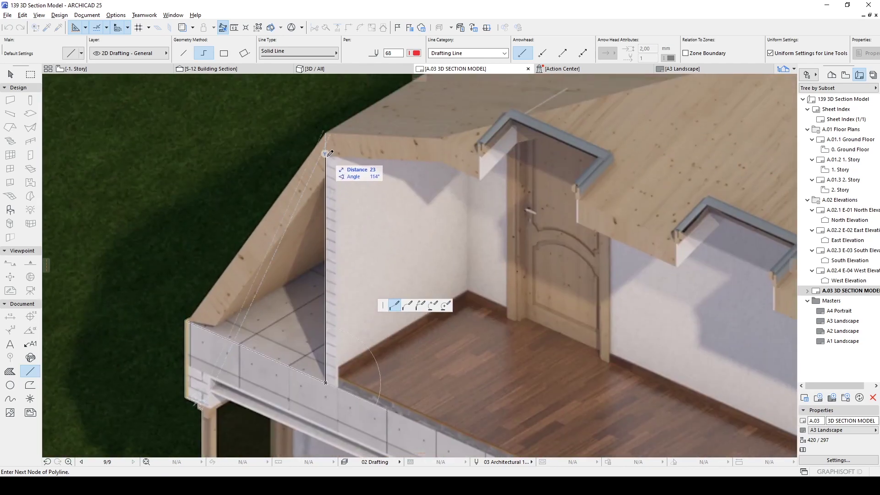
click(326, 154)
scroll(441, 161, up, 3)
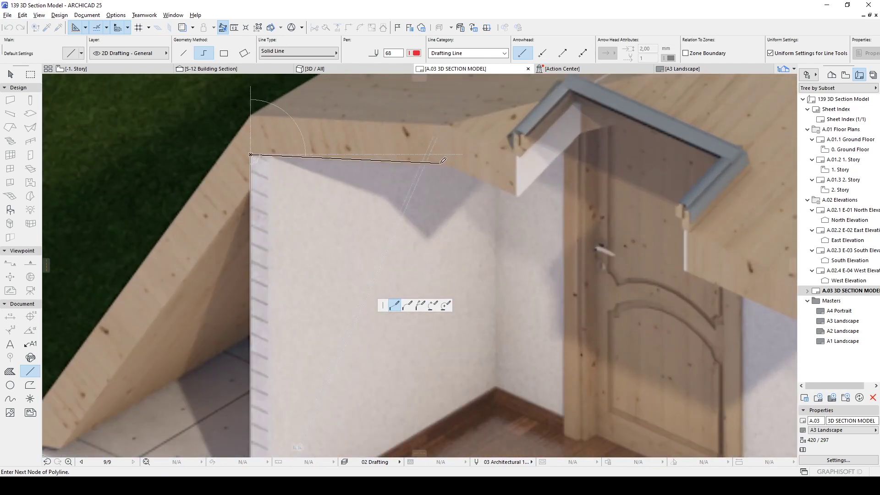
click(440, 163)
click(517, 196)
Trace the polyline up the first skylight's reveal, around its grey frame and back down to the roof's underside.
click(517, 129)
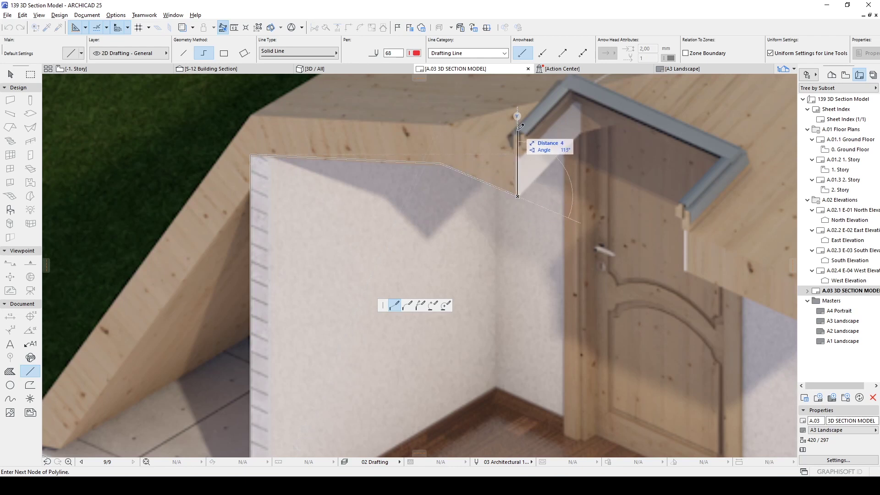
middle_drag(517, 128, 469, 182)
click(522, 125)
click(694, 205)
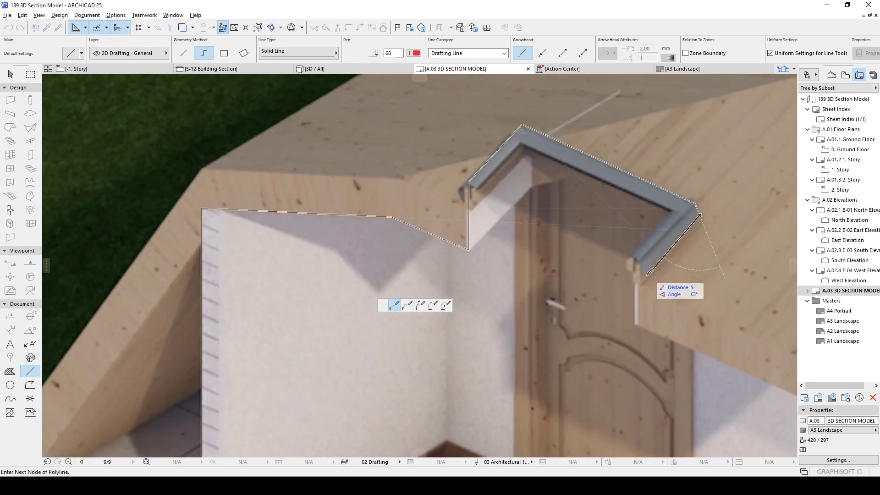
click(636, 283)
middle_drag(637, 322, 286, 158)
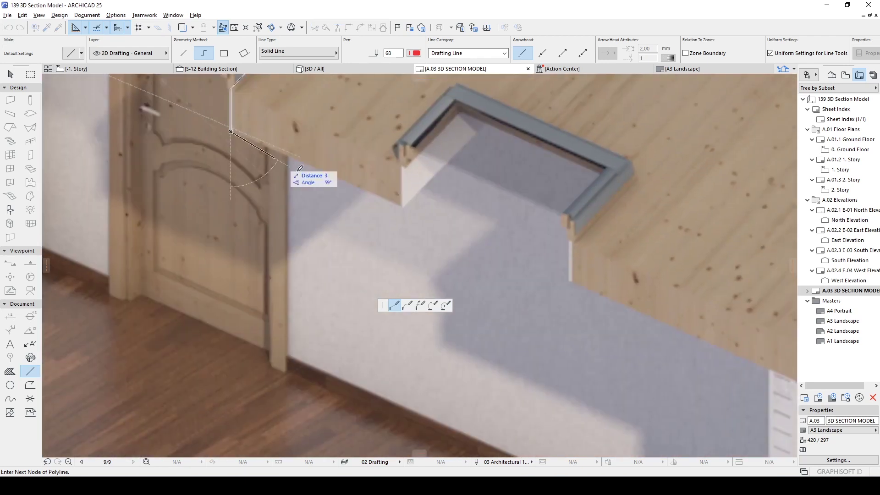
Trace the polyline along the roof's underside to the second skylight, up its reveal and around its grey frame.
scroll(393, 202, up, 3)
scroll(393, 203, up, 2)
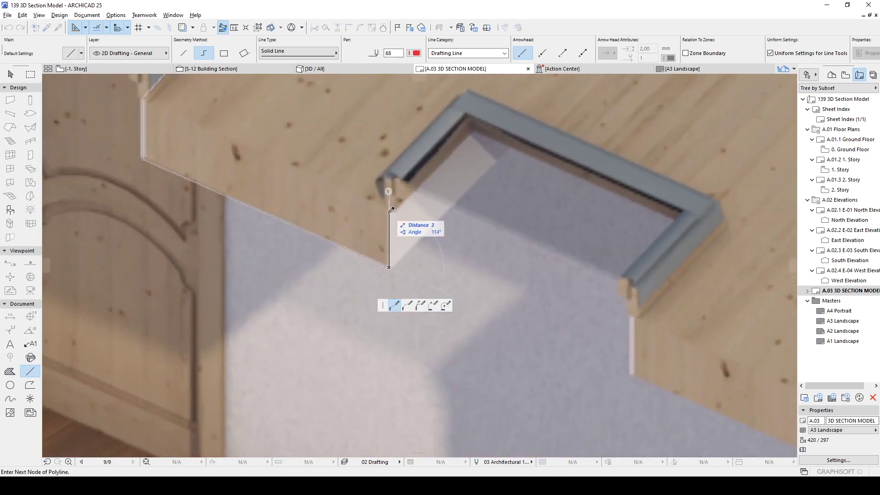
click(388, 171)
middle_drag(456, 88, 422, 133)
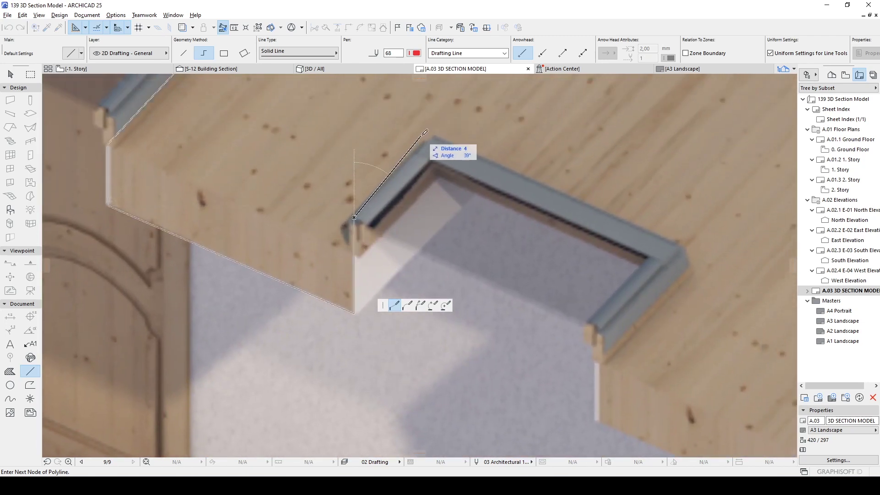
click(434, 135)
click(682, 245)
click(687, 268)
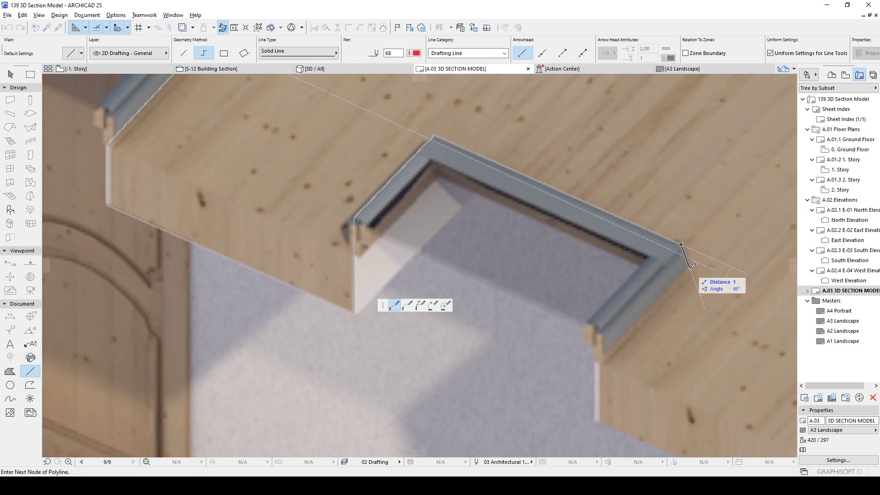
click(595, 364)
middle_drag(595, 364, 486, 291)
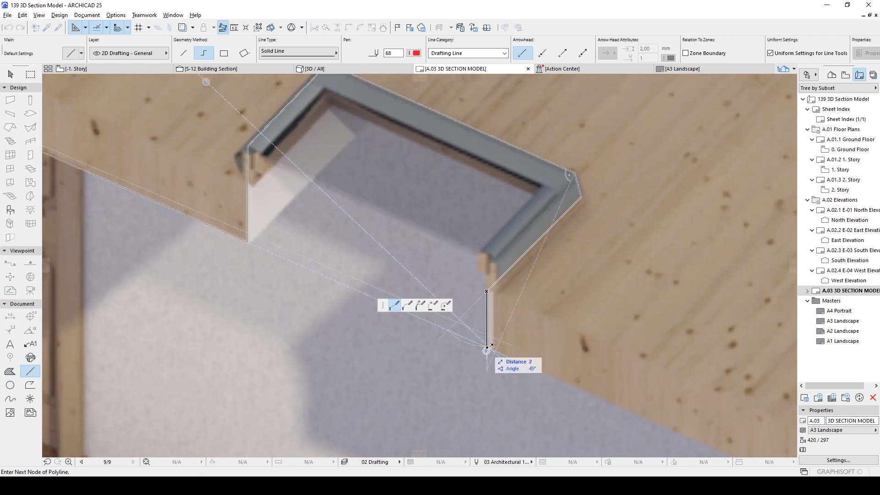
Trace the polyline from the second skylight along the roof's cut edge to its lowest corner and up to the attic door.
scroll(504, 275, up, 5)
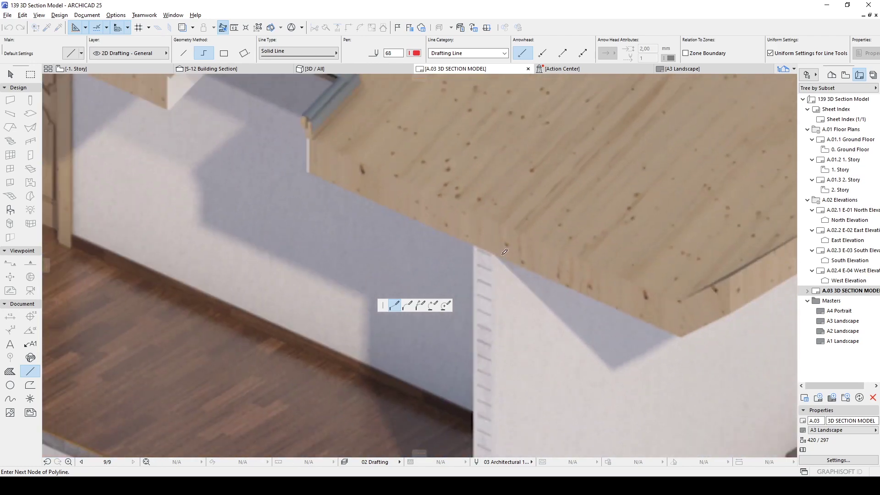
scroll(505, 251, down, 5)
scroll(550, 279, up, 5)
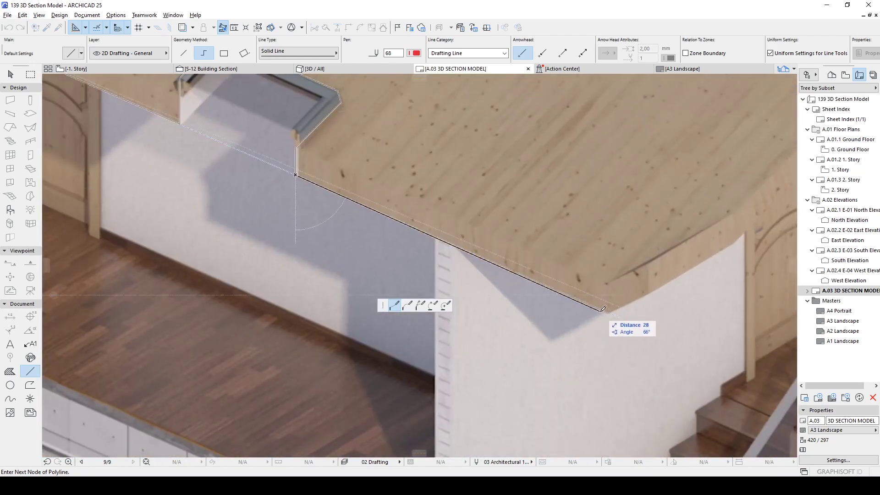
click(603, 309)
middle_drag(603, 309, 393, 246)
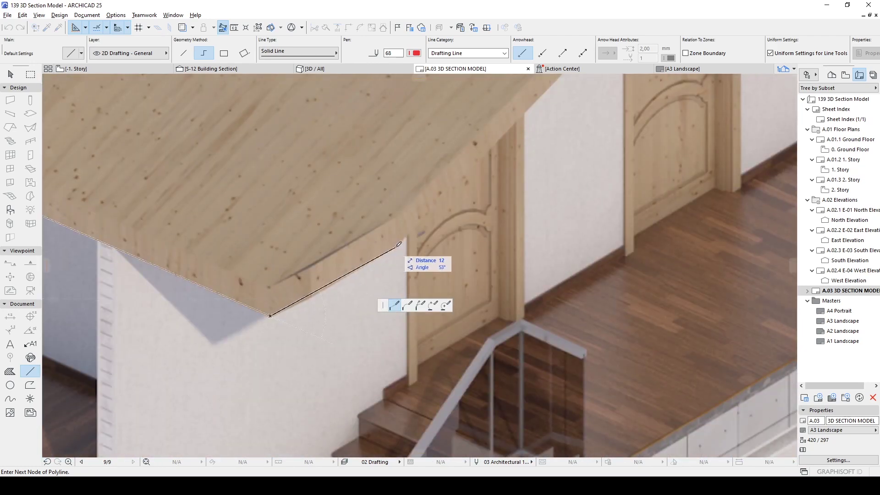
click(399, 245)
Trace the polyline along the roof's underside past the attic doors and the roof bend to the outer end of the balcony wall.
scroll(399, 245, down, 5)
scroll(407, 243, up, 2)
scroll(406, 244, up, 3)
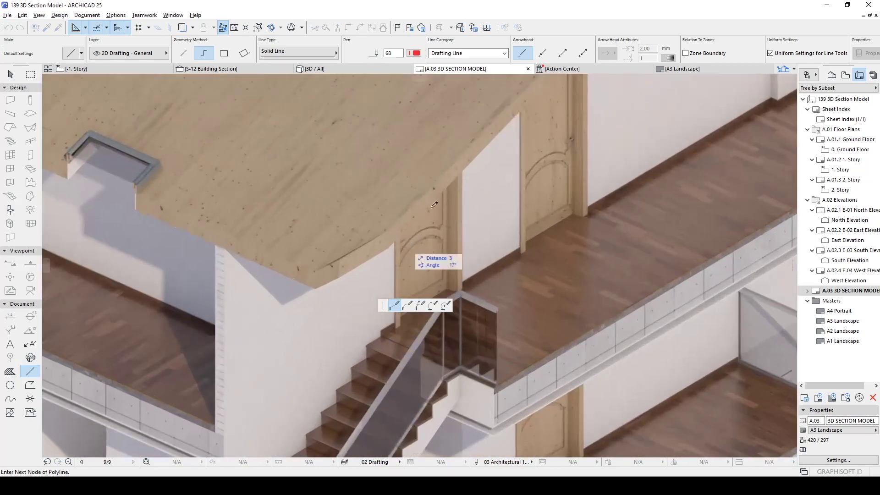
scroll(407, 229, up, 2)
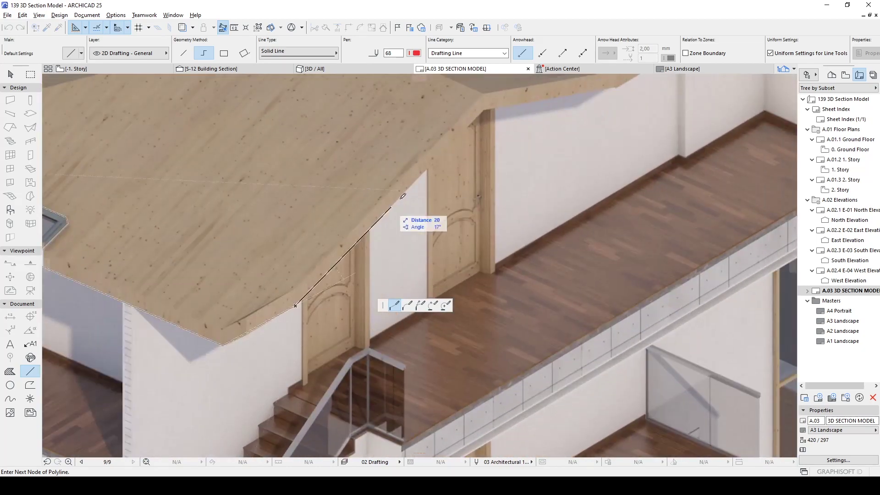
click(621, 89)
middle_drag(622, 89, 300, 251)
middle_drag(519, 145, 365, 250)
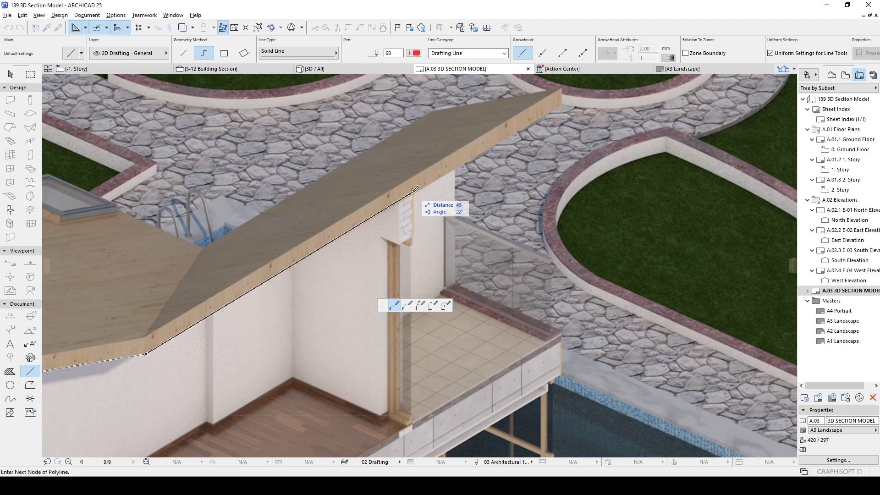
scroll(415, 191, up, 3)
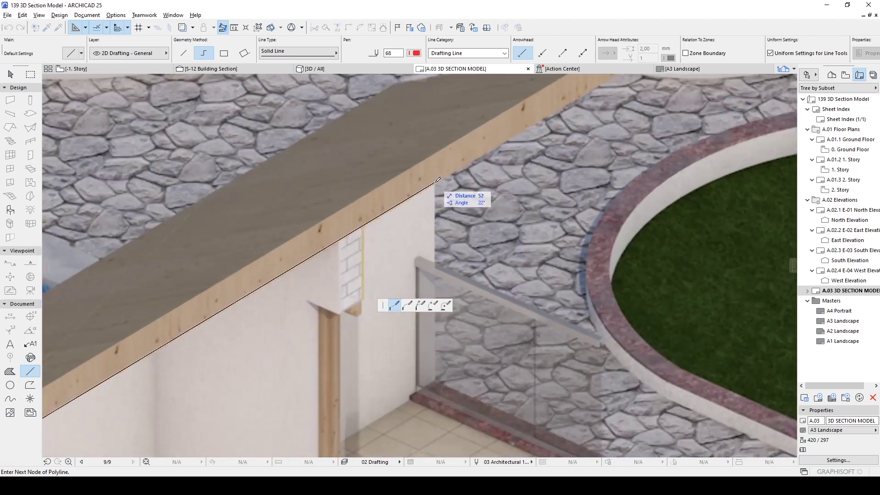
click(434, 184)
Trace the polyline down the wall's end, along the glass railing's top and down to the balcony's outer corner.
click(433, 265)
middle_drag(578, 324, 465, 212)
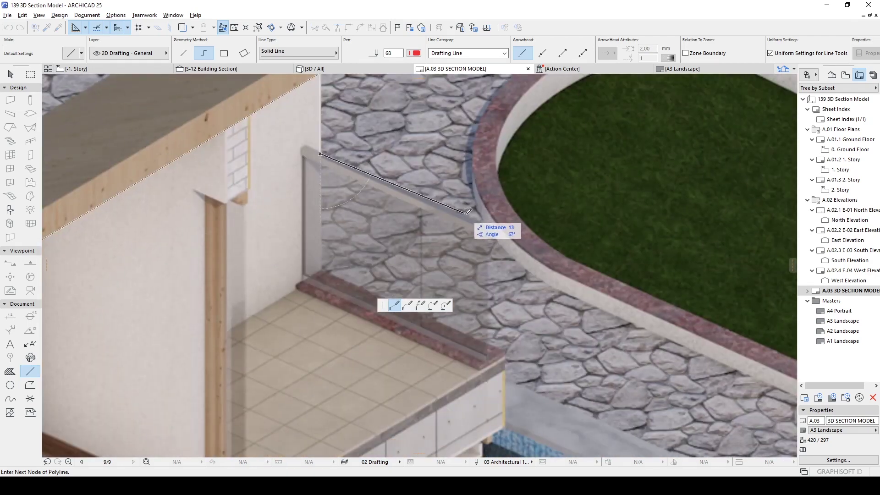
click(488, 225)
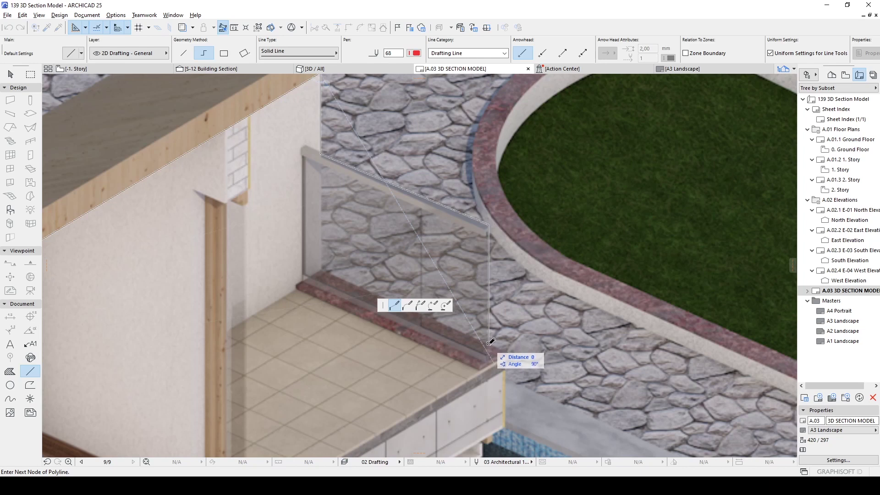
scroll(484, 342, up, 2)
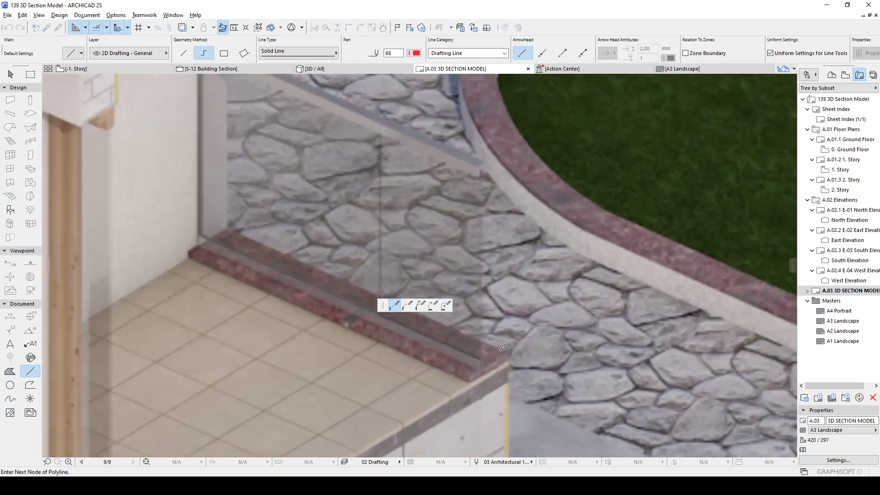
click(509, 352)
Trace the polyline down the balcony slab's end, along the pool's far edge and down to the water's outer corner.
middle_drag(502, 372, 547, 164)
scroll(488, 243, down, 4)
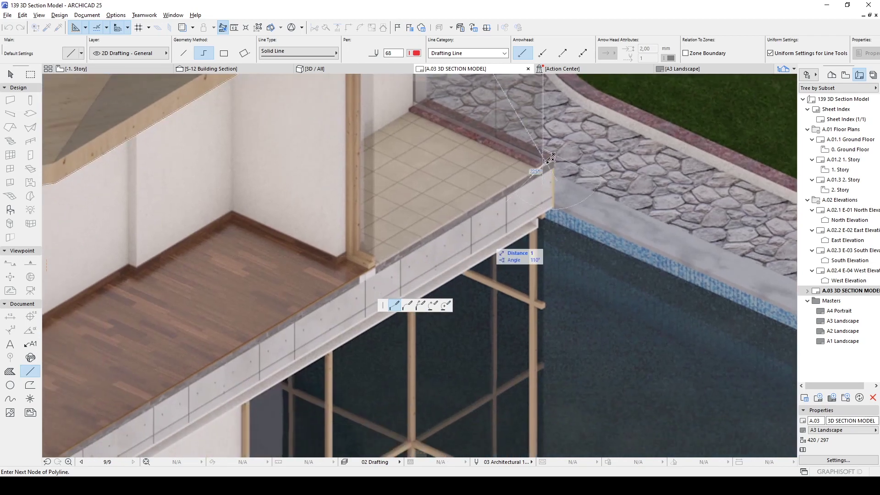
click(554, 206)
scroll(554, 213, down, 3)
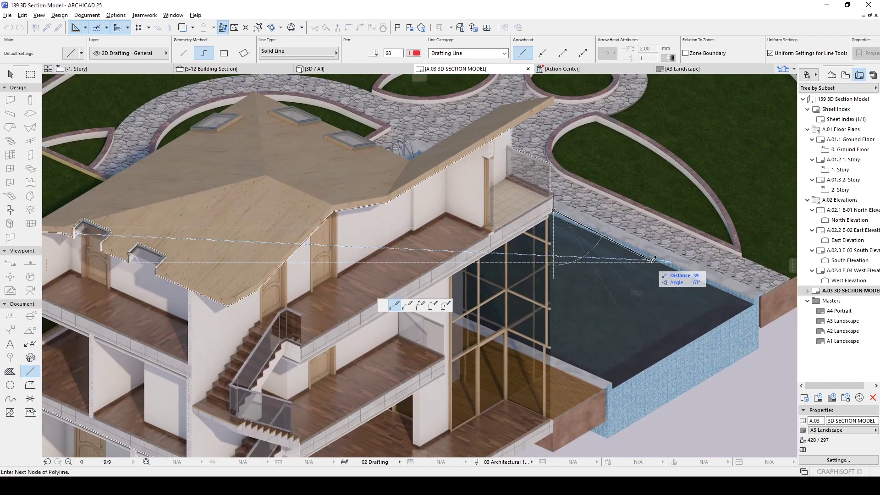
scroll(499, 236, up, 4)
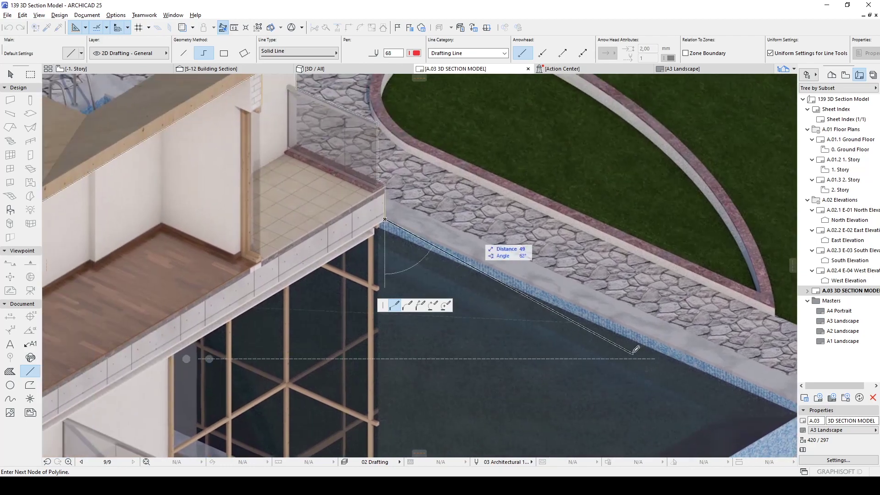
middle_drag(632, 352, 451, 263)
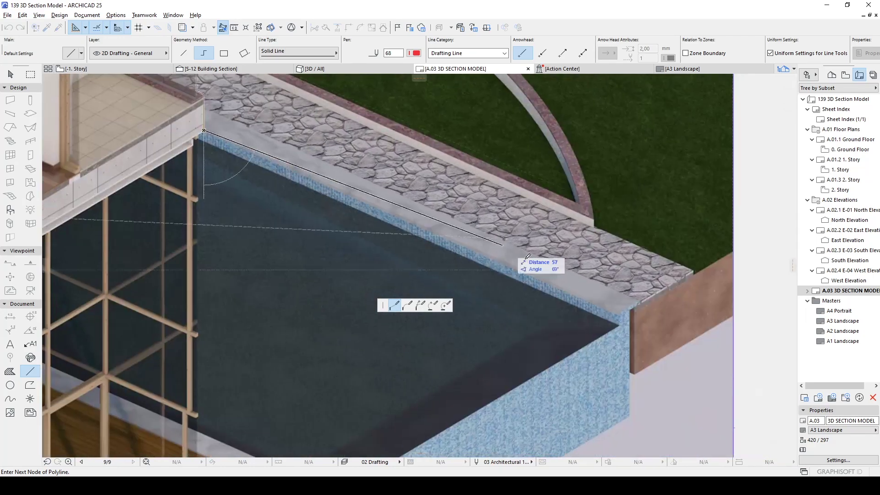
click(625, 310)
scroll(623, 311, up, 3)
click(623, 329)
Trace the polyline along the pool water's cut edge to the terrace side and up to the pool's rim.
scroll(623, 329, down, 3)
middle_drag(624, 329, 678, 172)
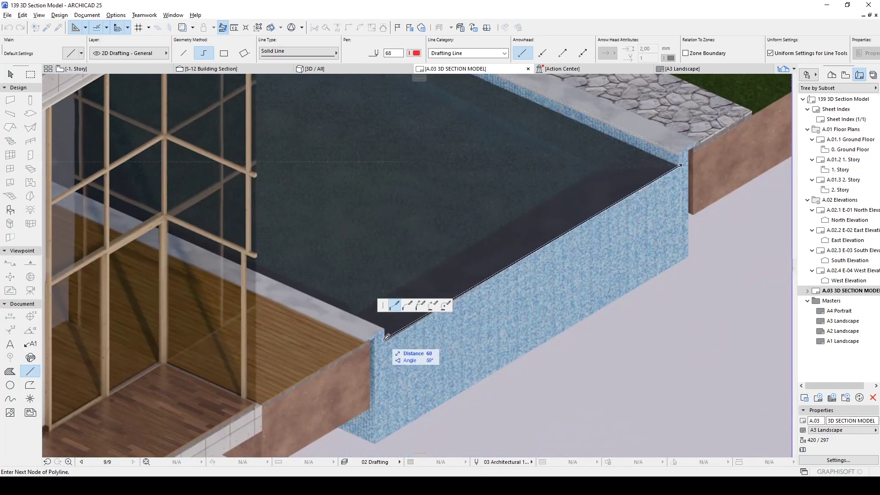
scroll(383, 339, up, 3)
middle_drag(378, 328, 518, 162)
click(311, 346)
click(311, 316)
Trace the polyline along the terrace and ground floor's cut edge around the front corner and finish it at the brick wall.
scroll(312, 315, down, 4)
middle_drag(285, 241, 517, 93)
scroll(266, 270, up, 3)
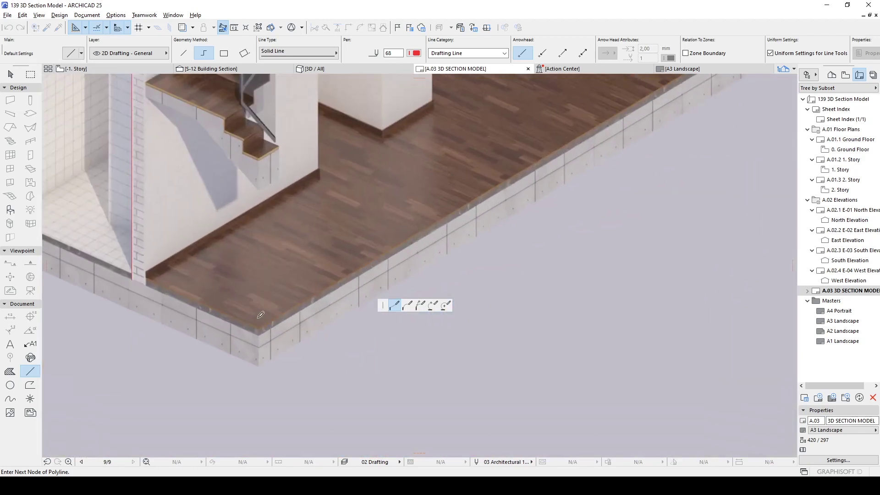
click(257, 327)
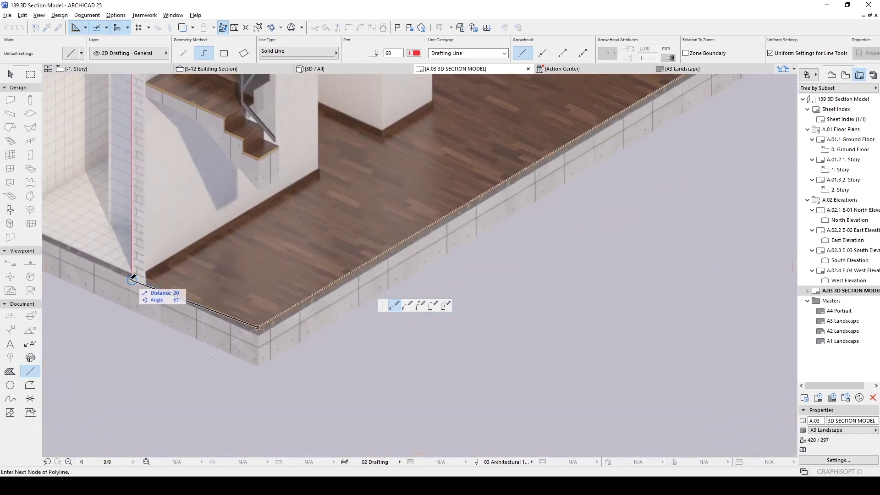
double_click(132, 279)
key(Escape)
Try to shift the polyline node at the ground floor's front corner slightly down onto the slab's edge.
scroll(140, 277, down, 3)
middle_drag(216, 266, 356, 325)
scroll(358, 326, up, 3)
click(358, 392)
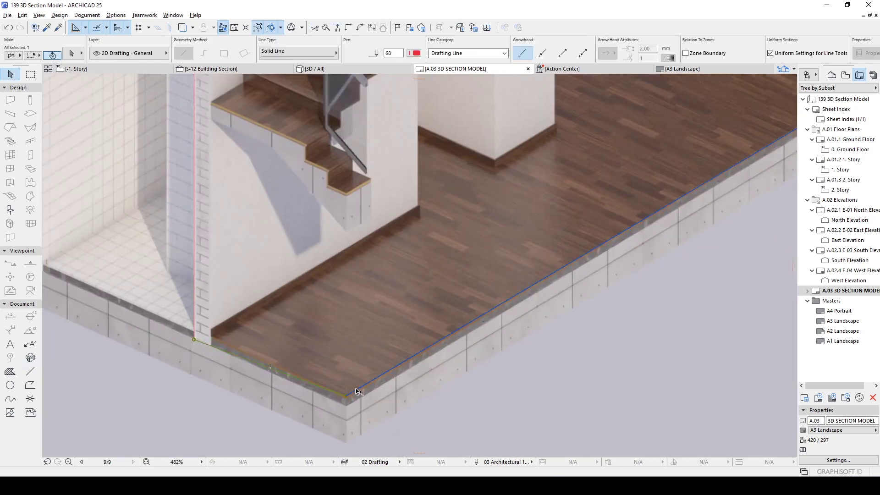
click(349, 397)
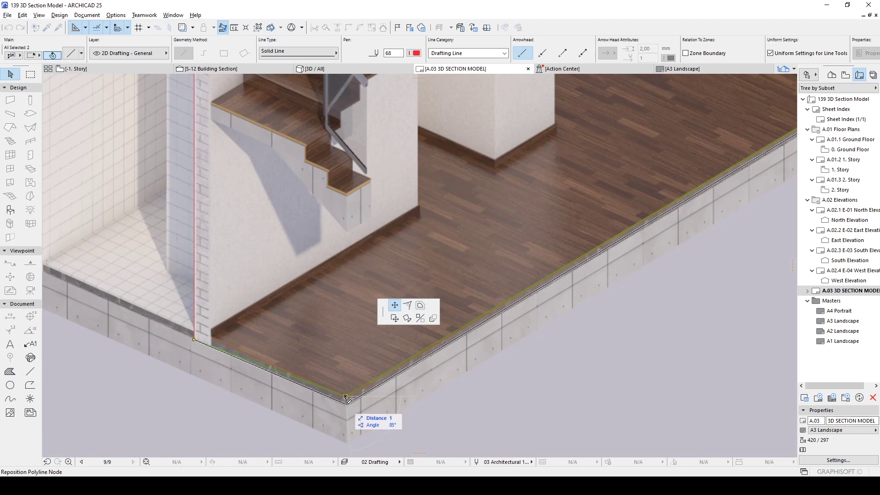
key(Escape)
Move the terrace line's end node at the pool's rim down to align the line with the terrace edge, then clear the selection.
scroll(453, 248, down, 3)
scroll(485, 174, up, 4)
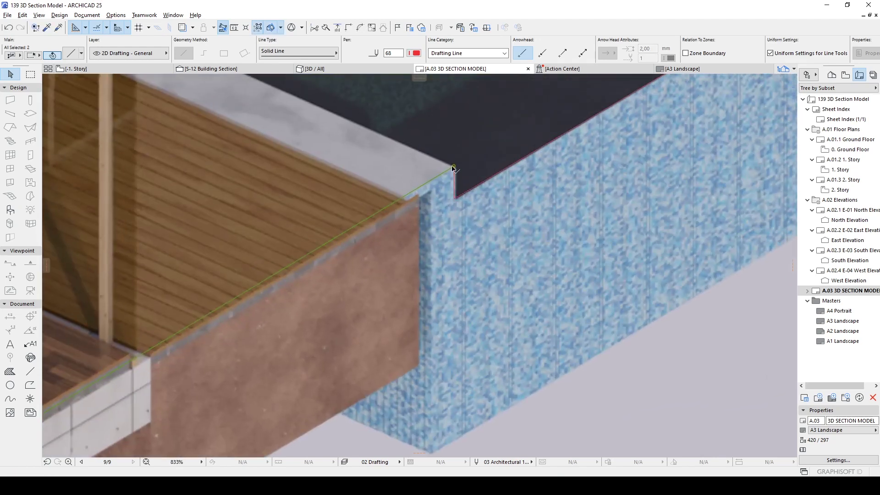
click(453, 166)
click(454, 170)
scroll(451, 181, up, 5)
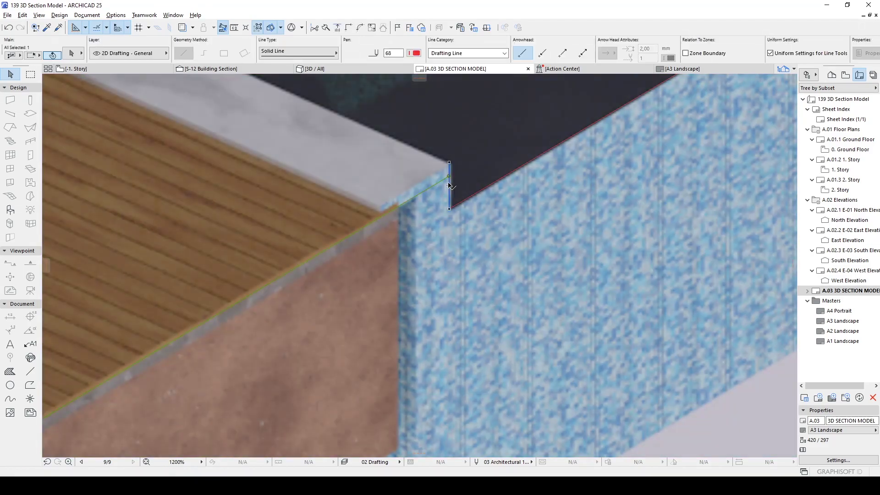
scroll(449, 184, down, 10)
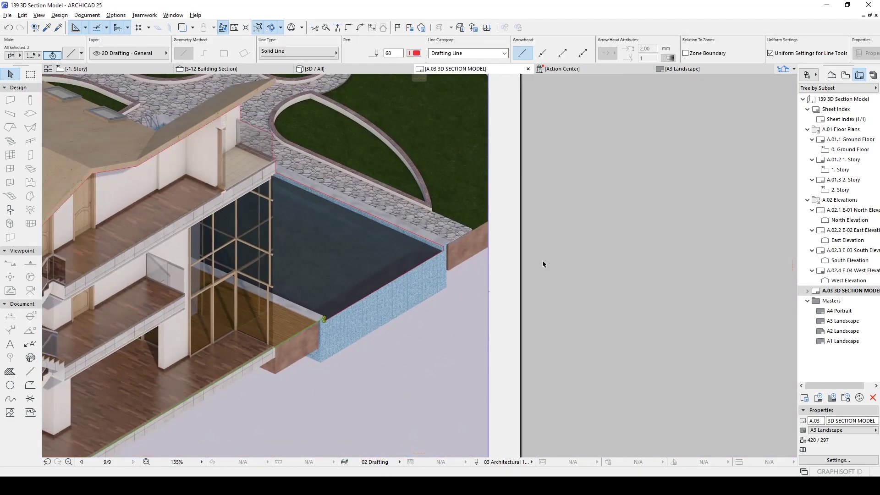
click(544, 262)
Modify black pen 141 in the layout book's 03 Architectural 100 pen set.
scroll(364, 244, down, 4)
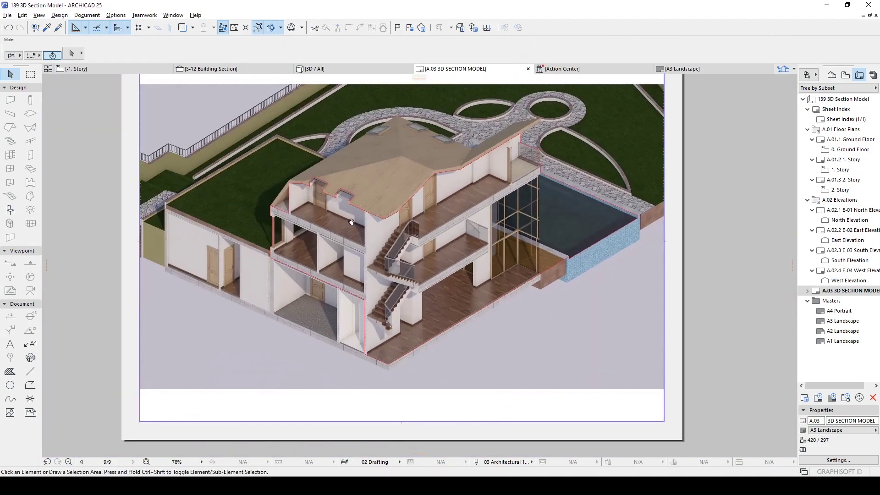
scroll(418, 235, up, 3)
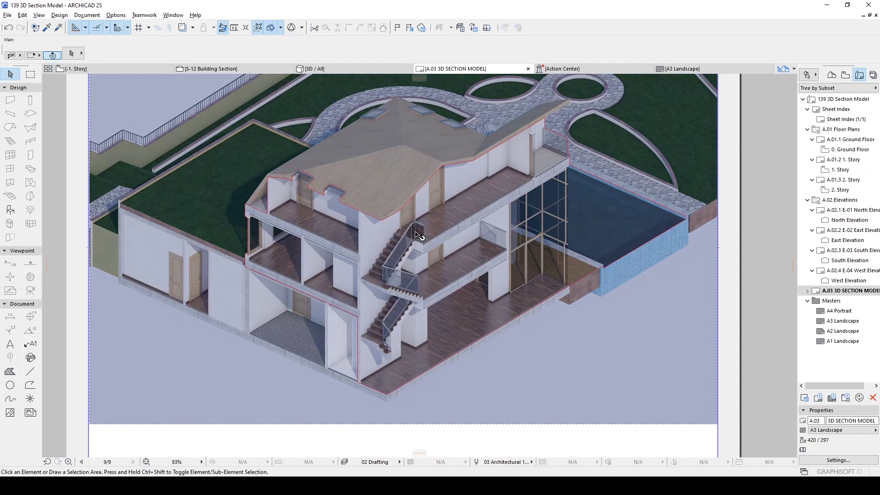
click(85, 18)
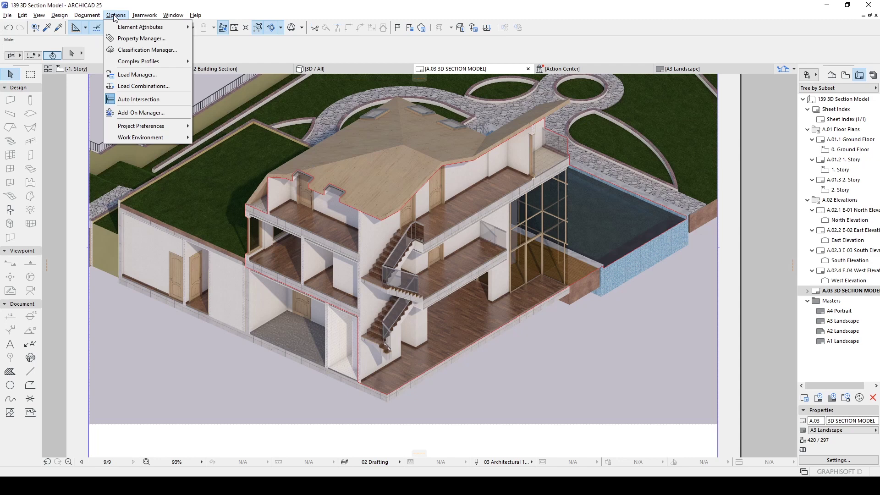
mouse_move(122, 26)
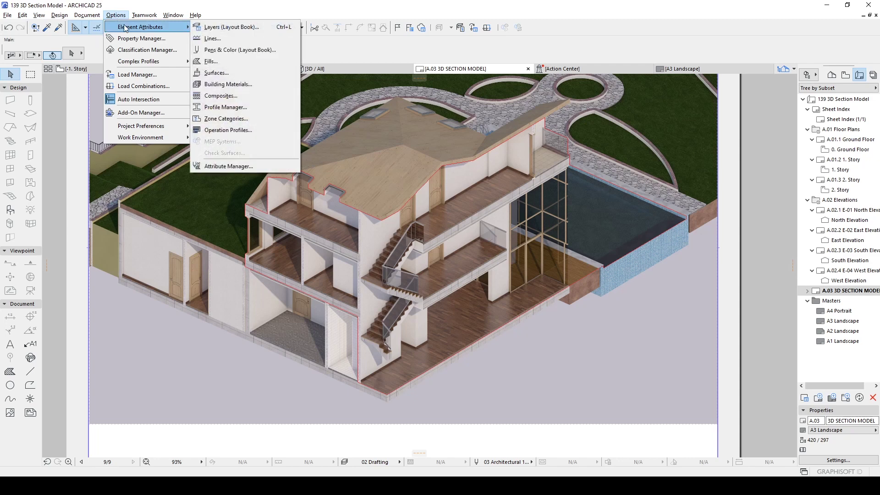
click(214, 50)
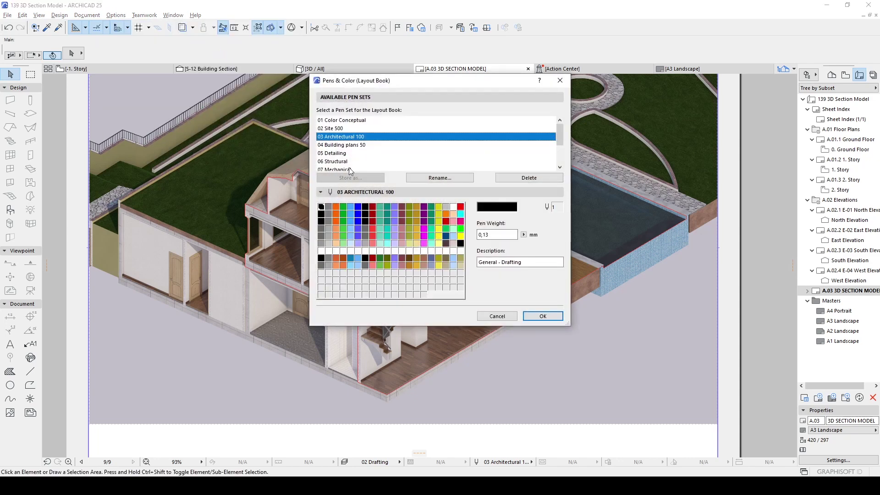
click(321, 258)
click(542, 316)
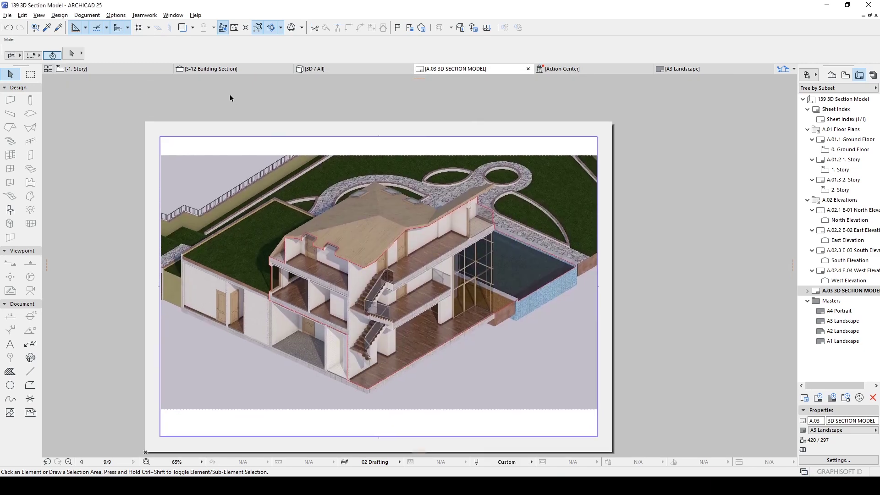
Select all the red outline polylines on the layout and assign them black pen 141.
mouse_move(229, 98)
mouse_down()
mouse_move(521, 412)
mouse_move(586, 428)
mouse_up()
click(414, 54)
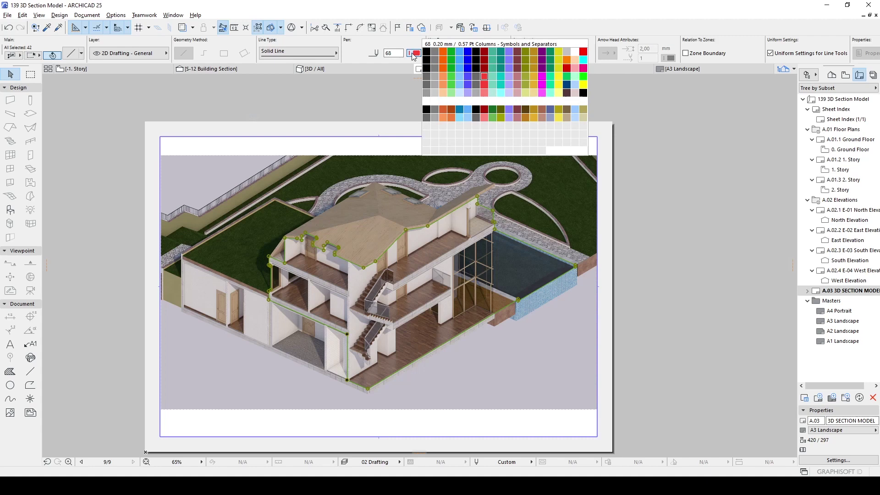
click(425, 113)
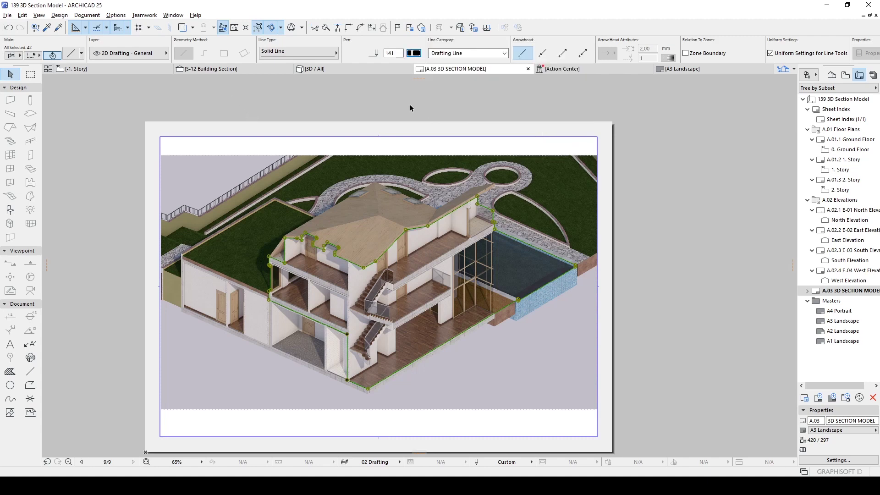
click(394, 99)
Turn on True Line Weight display for the layout and check the black outlines around the section cut.
scroll(326, 275, up, 3)
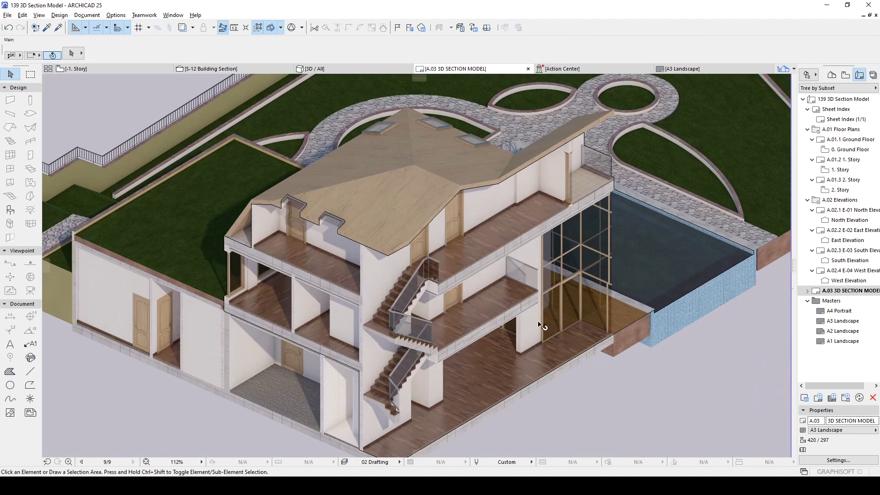
middle_drag(515, 278, 502, 240)
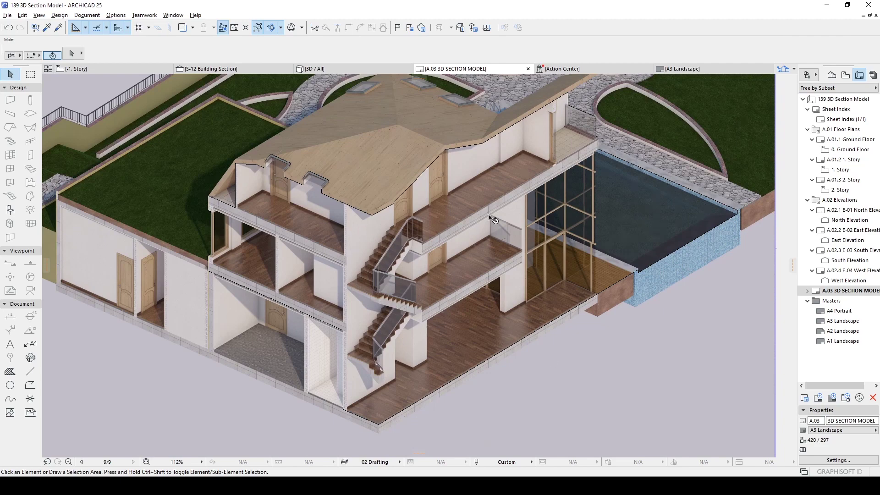
mouse_move(552, 200)
middle_down()
mouse_move(553, 280)
mouse_move(490, 247)
mouse_move(536, 255)
middle_up()
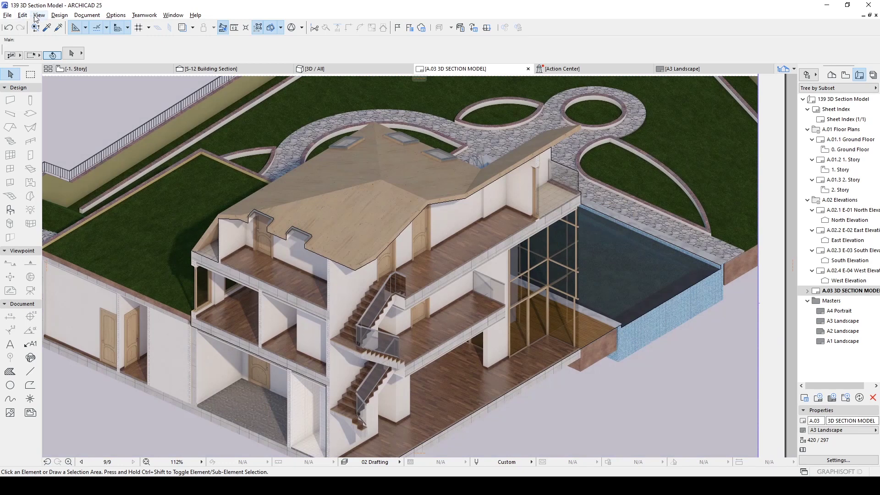
click(38, 15)
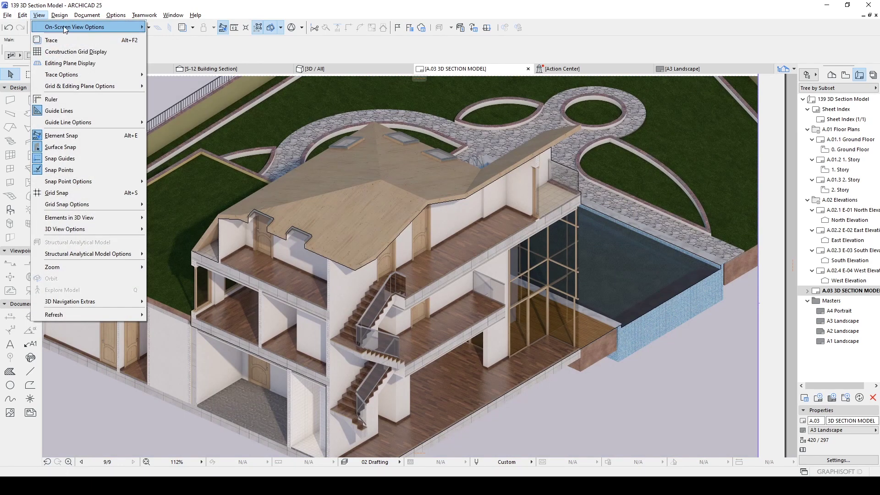
mouse_move(109, 27)
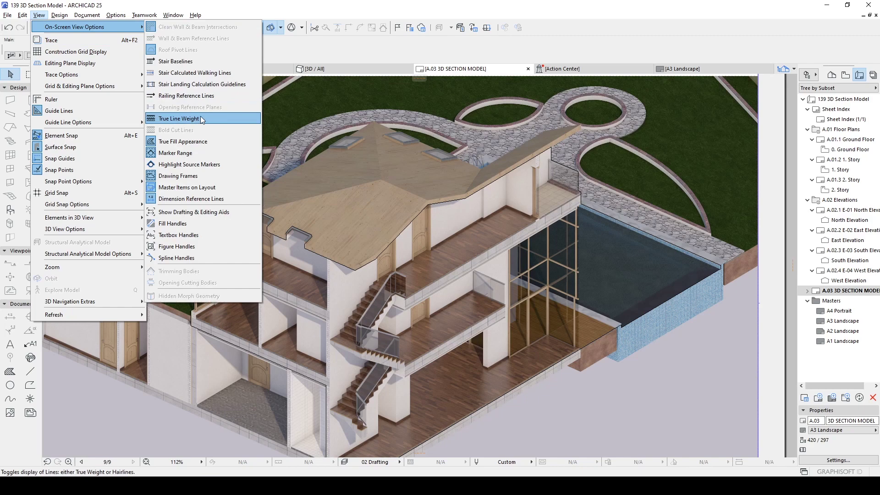
click(174, 120)
scroll(457, 278, down, 2)
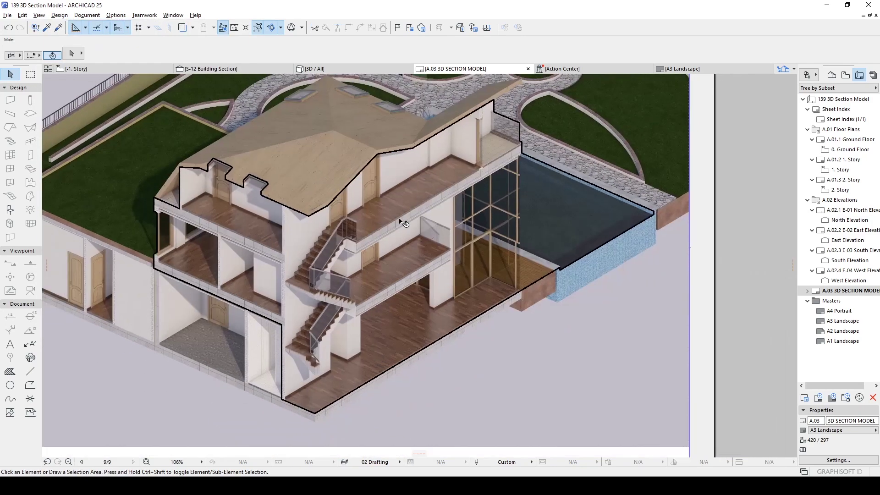
scroll(296, 207, up, 1)
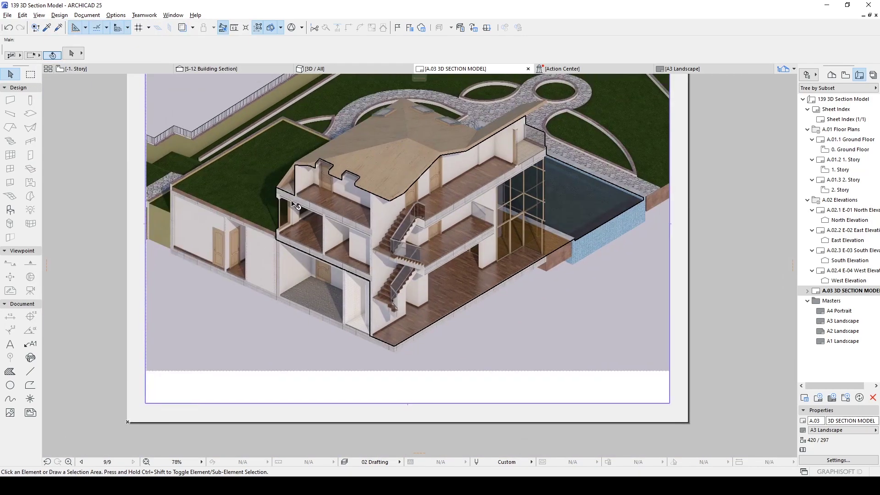
With the outline's polyline settings, draw a vertical line from the floor's front corner and a horizontal line from the house's left corner, both past the picture's edges.
scroll(317, 261, up, 2)
alt+click(316, 255)
middle_drag(335, 240, 353, 200)
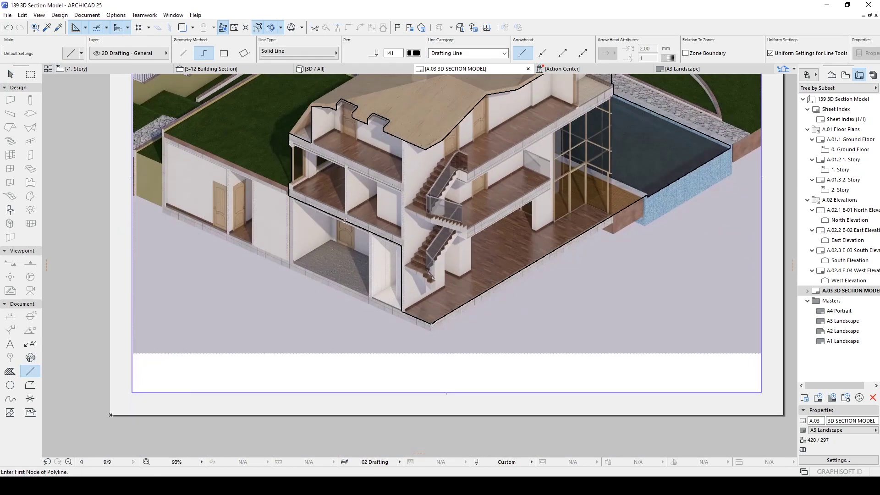
middle_drag(431, 323, 420, 297)
click(419, 297)
double_click(420, 377)
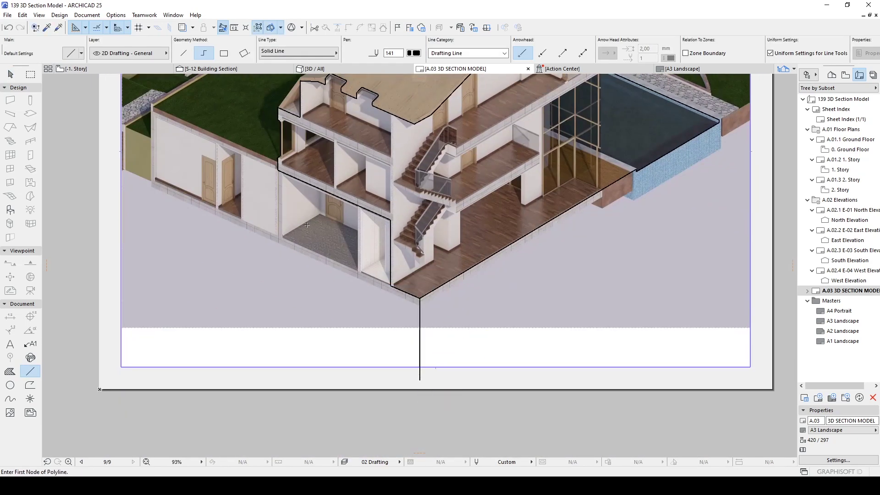
middle_drag(290, 193, 351, 304)
click(339, 280)
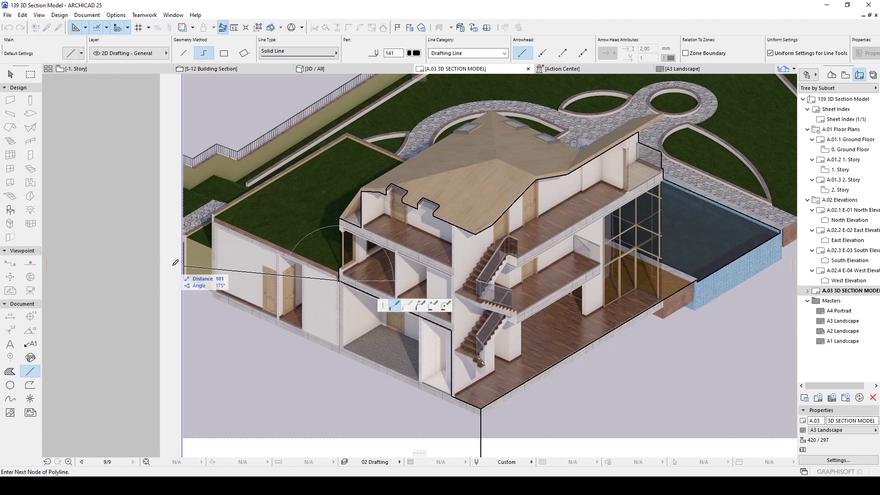
double_click(138, 280)
Draw a vertical line up from the roof cut's highest corner and a horizontal line right from the pool's far corner, both beyond the picture.
middle_drag(495, 114, 382, 189)
click(525, 208)
middle_drag(526, 132, 487, 184)
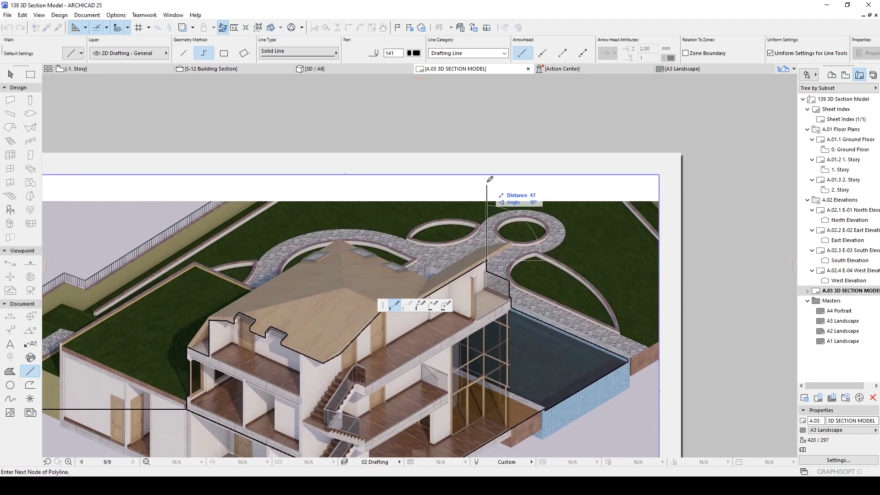
double_click(488, 140)
middle_drag(631, 356, 498, 267)
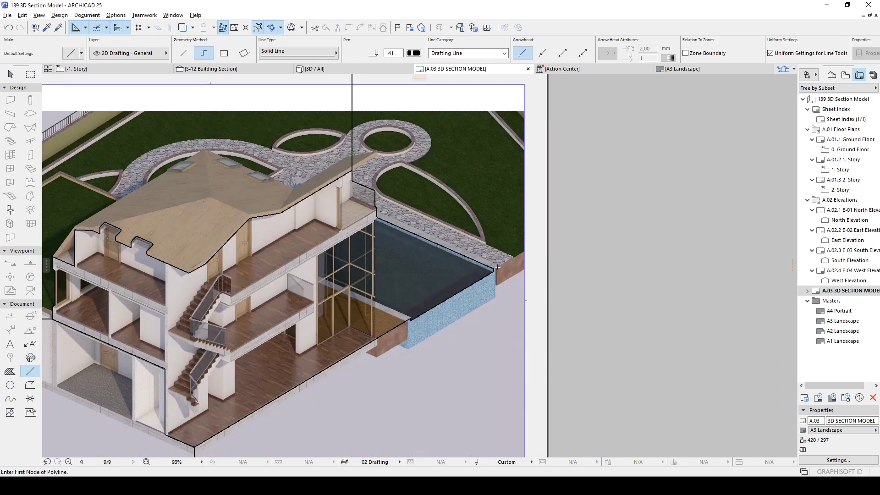
click(493, 269)
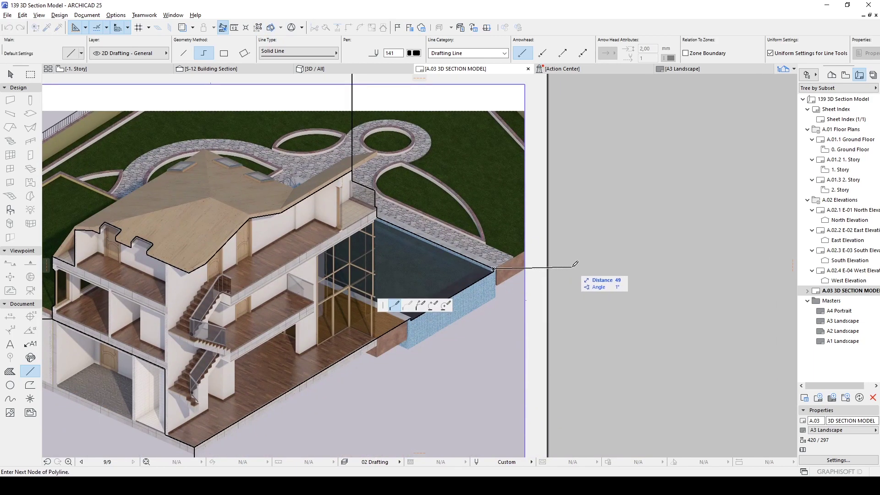
middle_drag(441, 300, 480, 218)
scroll(479, 218, down, 3)
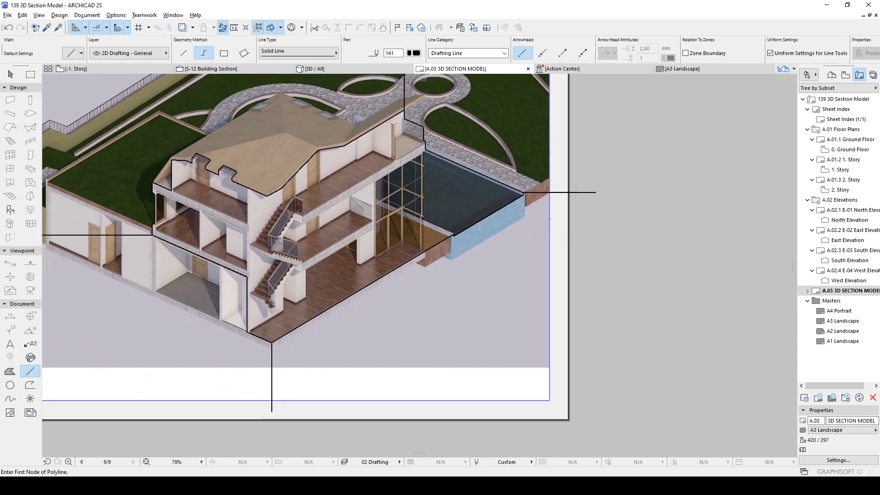
scroll(405, 207, up, 2)
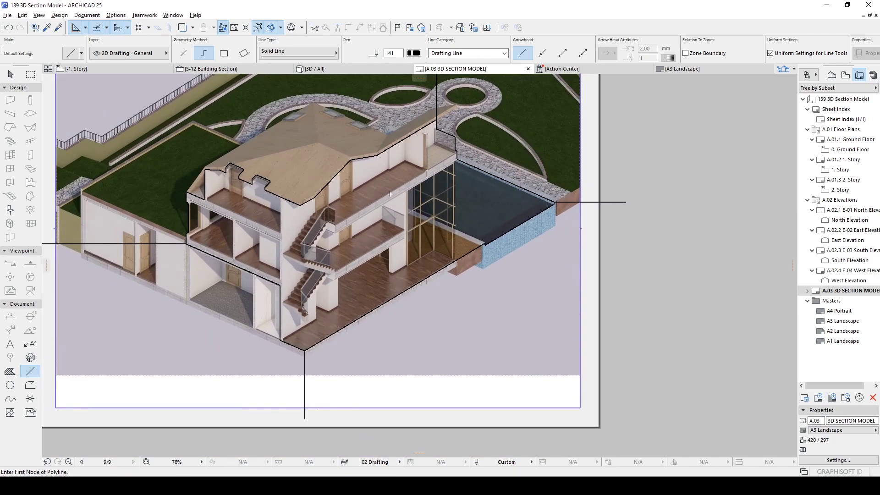
middle_drag(389, 194, 450, 201)
scroll(450, 201, down, 1)
key(Escape)
Subtract the lower-left area from the section picture's boundary, tracing it with the Magic Wand along the outline and helper lines.
click(192, 103)
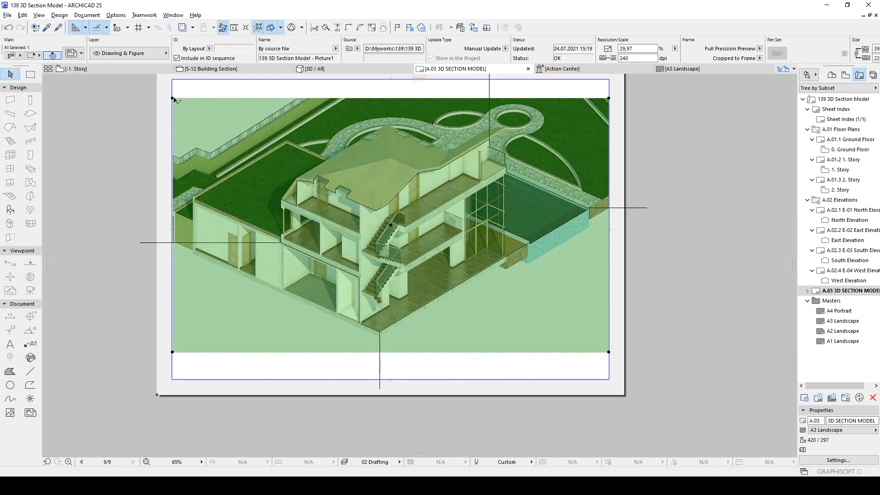
click(173, 98)
scroll(174, 100, up, 1)
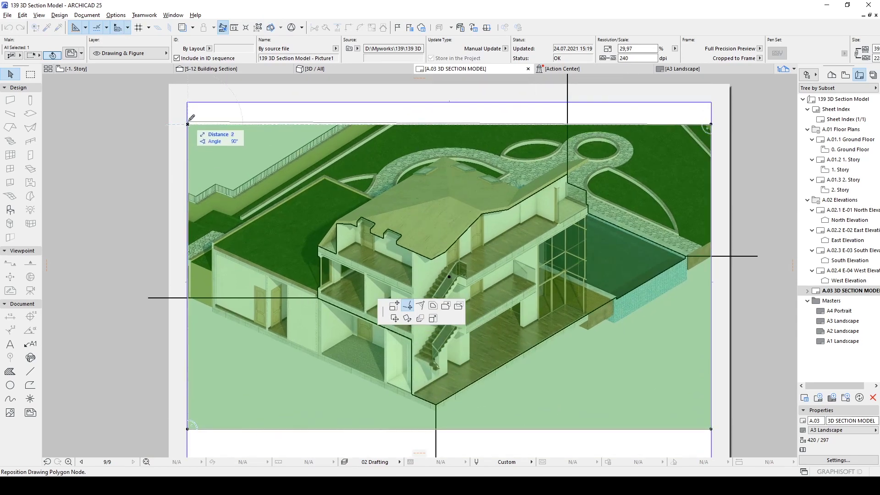
click(459, 306)
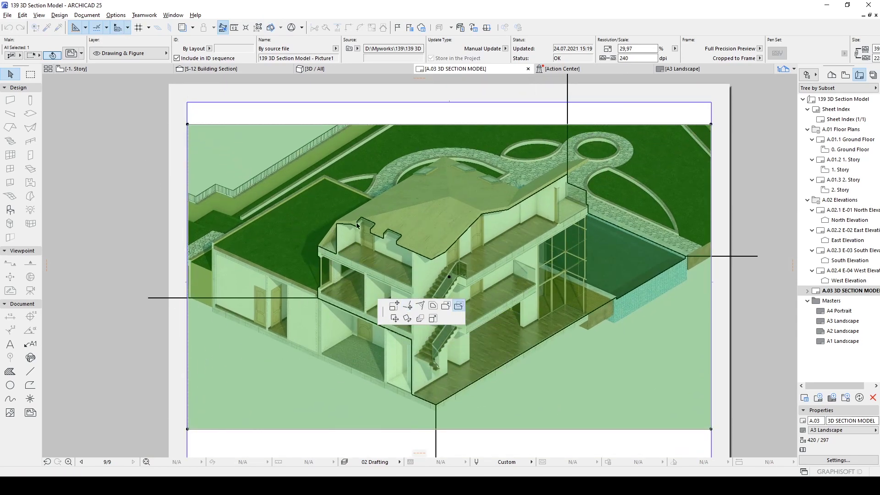
middle_drag(308, 215, 298, 136)
middle_drag(283, 270, 185, 256)
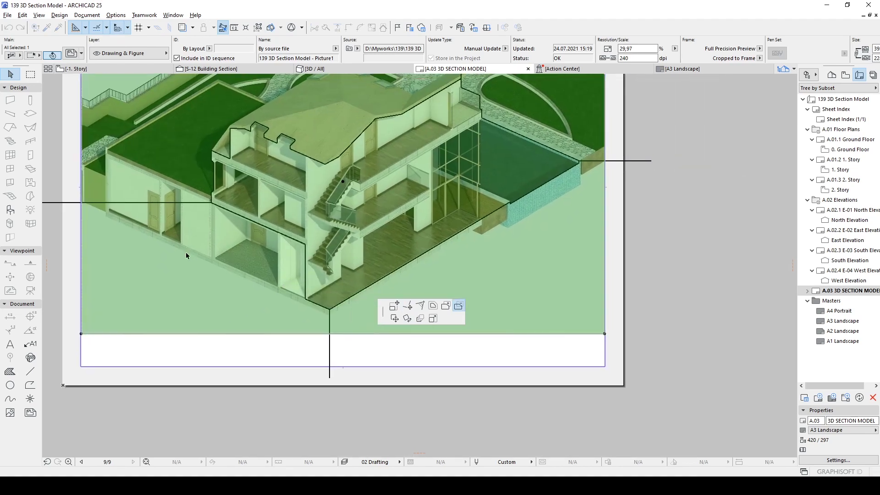
key(space)
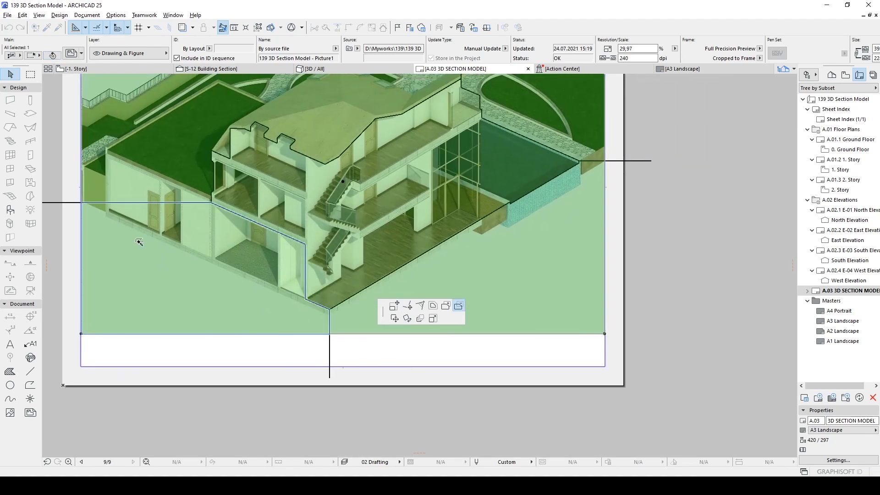
click(156, 248)
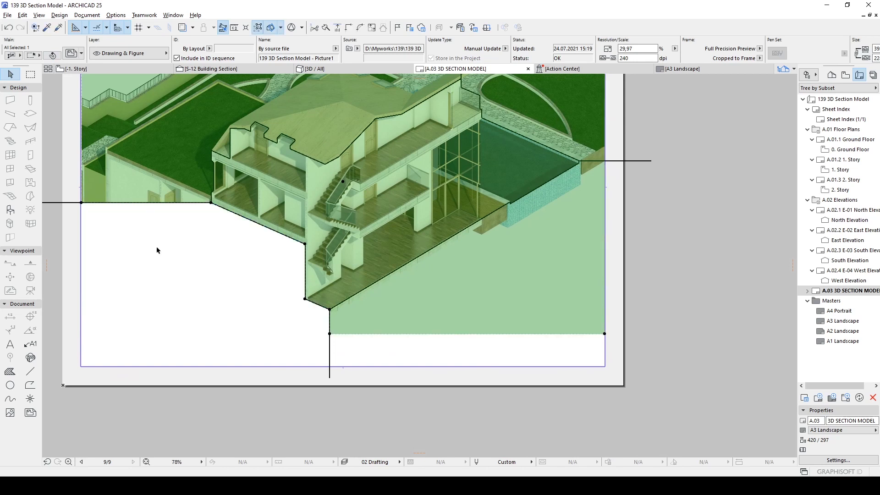
Subtract the upper-left, upper-right and lower-right areas outside the outline from the picture's boundary, then clear the selection.
scroll(155, 251, up, 3)
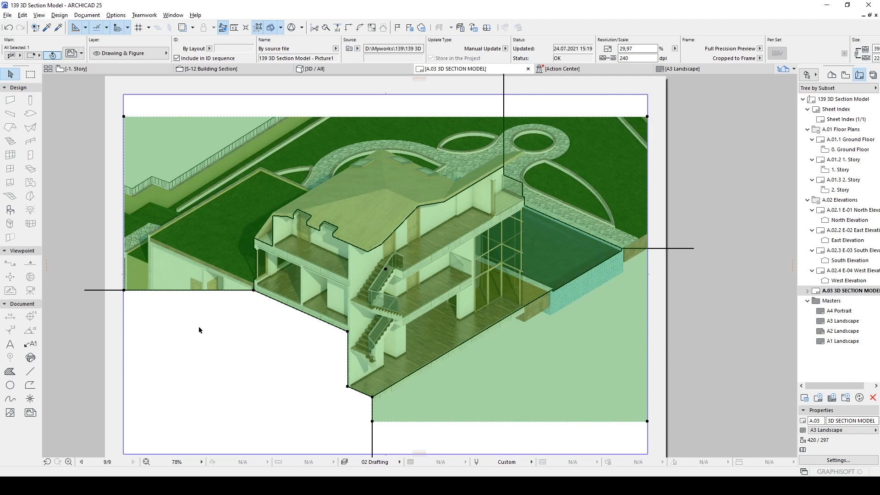
scroll(198, 330, down, 2)
click(134, 141)
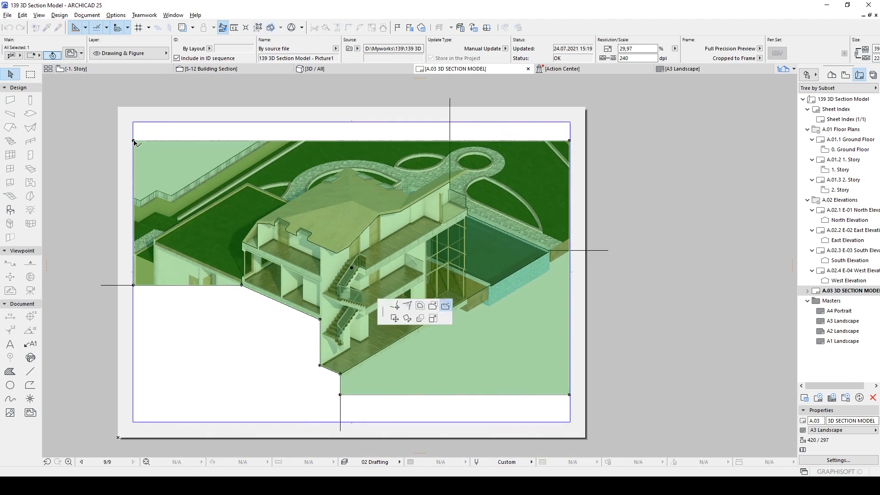
click(182, 183)
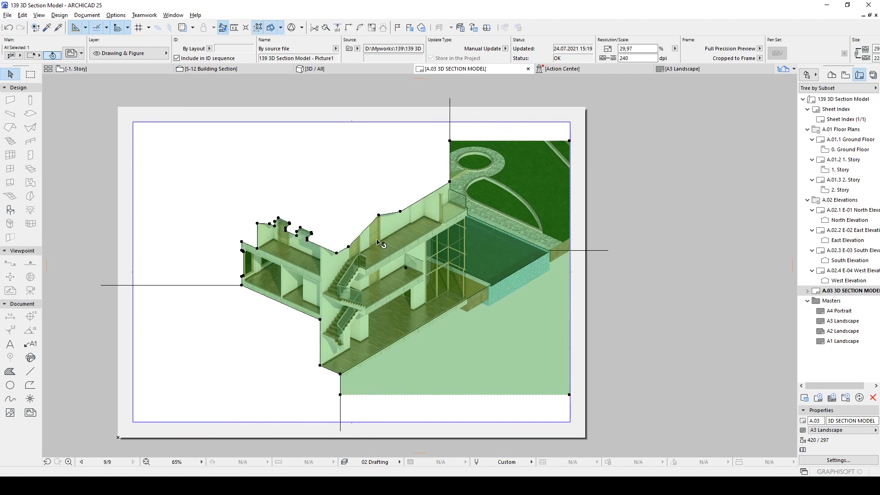
click(450, 141)
click(496, 173)
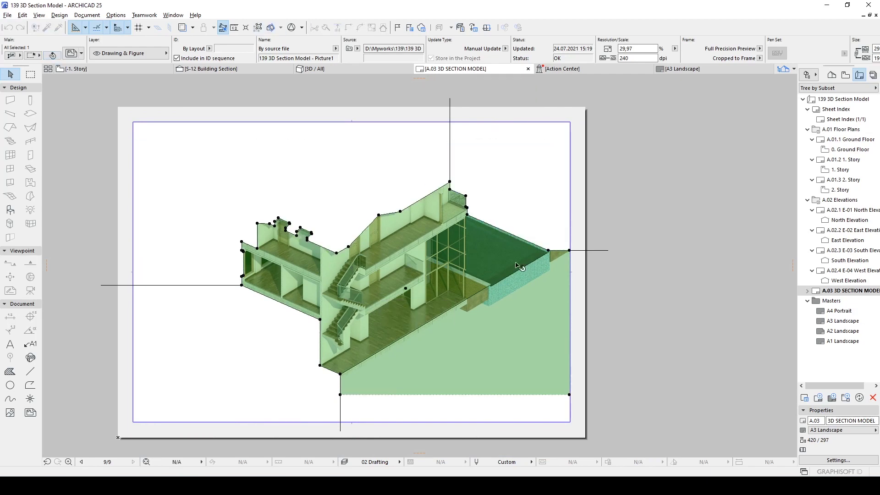
click(570, 394)
click(531, 375)
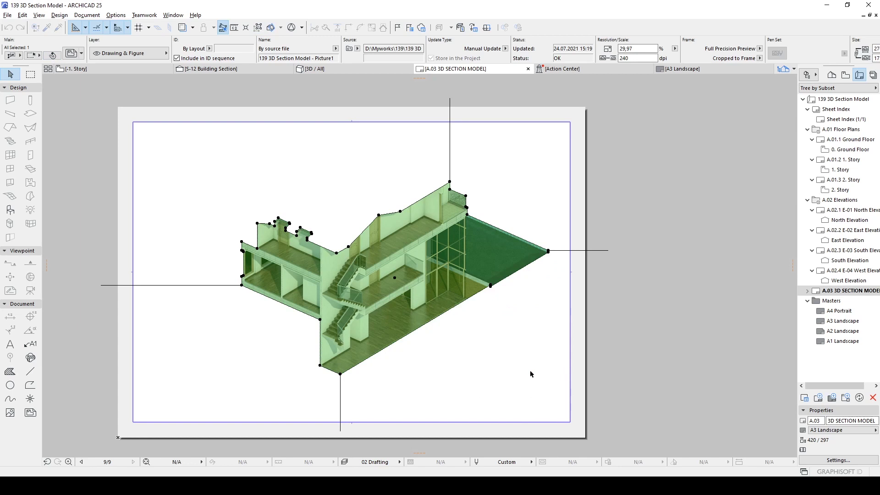
click(478, 368)
Delete the four straight helper lines extending from the cropped section picture.
middle_drag(380, 363, 420, 329)
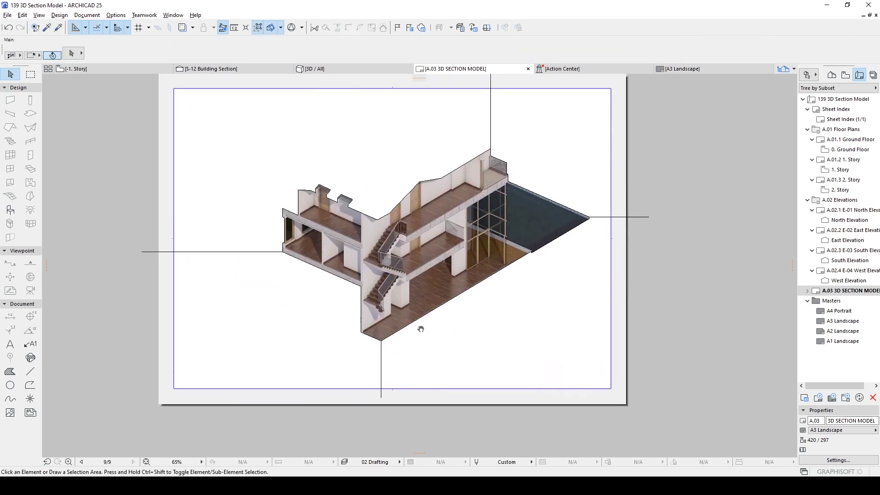
click(262, 253)
key(Delete)
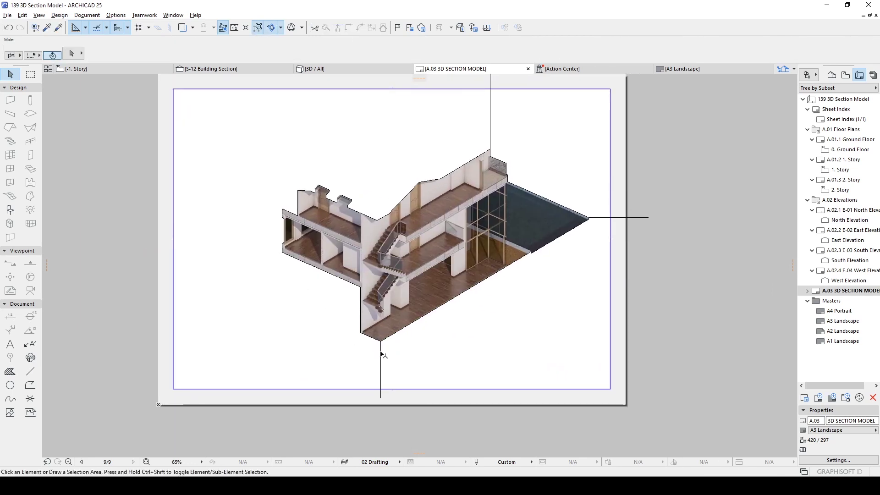
click(380, 354)
key(Delete)
click(601, 218)
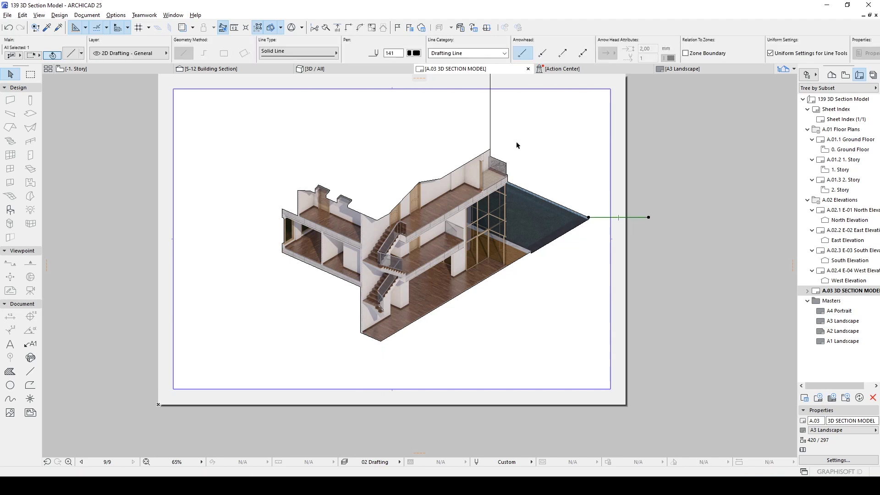
key(Delete)
click(490, 122)
key(Delete)
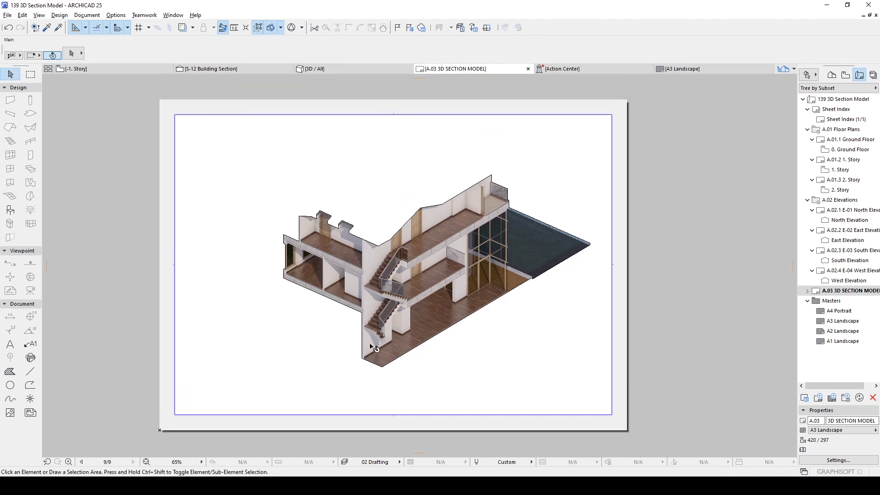
Select the cropped picture with all its outlines and move them together toward the layout's upper-left corner.
mouse_move(217, 143)
mouse_down()
mouse_move(271, 188)
mouse_move(601, 396)
mouse_up()
drag(437, 302, 342, 261)
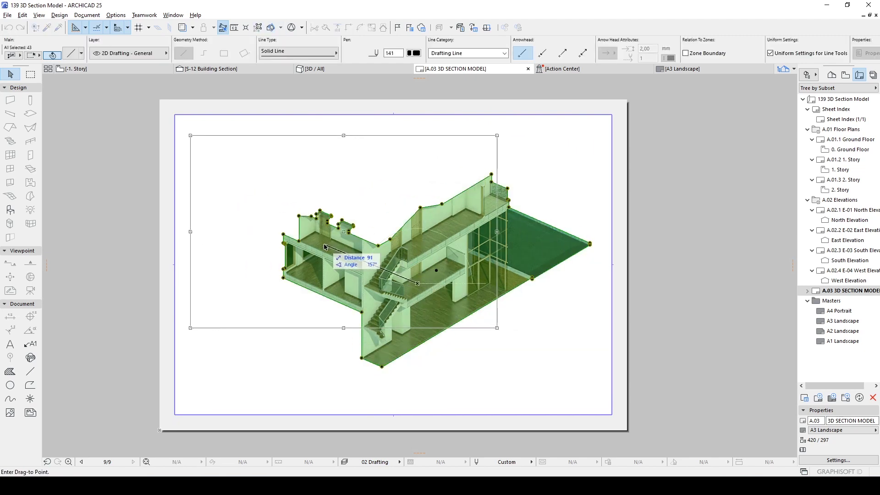
scroll(319, 258, down, 1)
scroll(321, 256, up, 2)
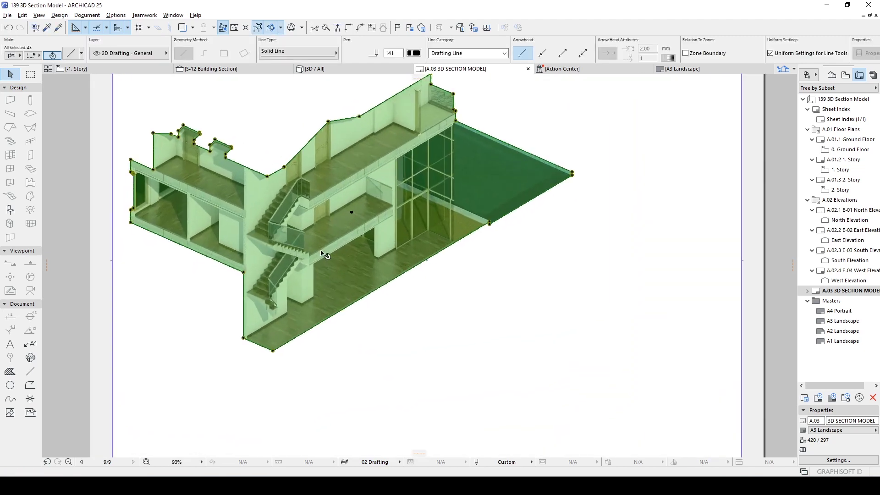
Resize the selected picture and outlines graphically, from the layout frame's left edge, stretching their right tip to the frame's right edge.
scroll(323, 255, down, 3)
key(ctrl+k)
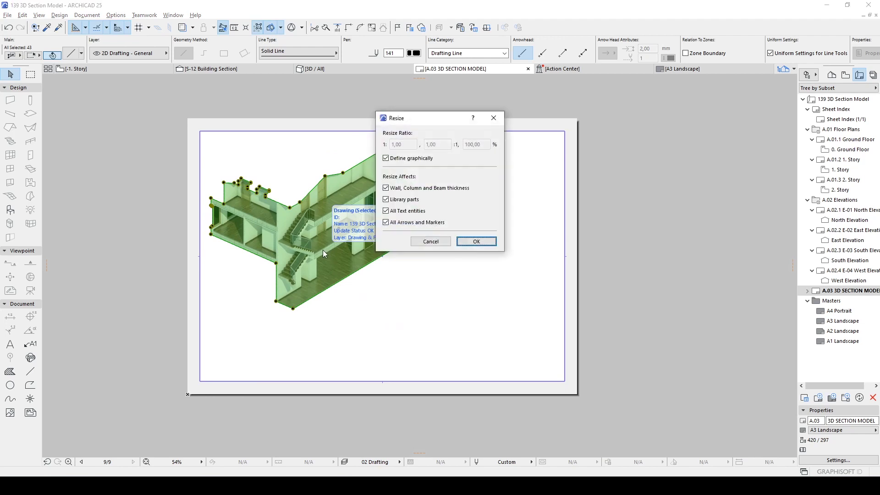
click(476, 241)
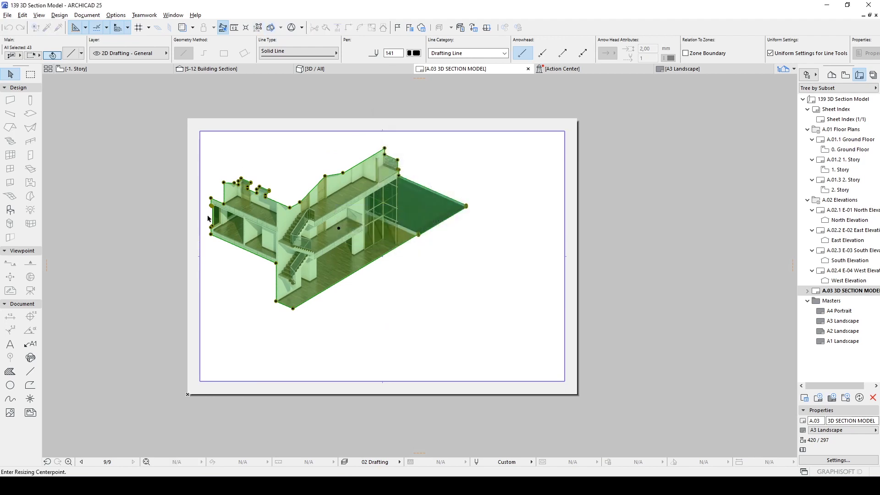
click(201, 234)
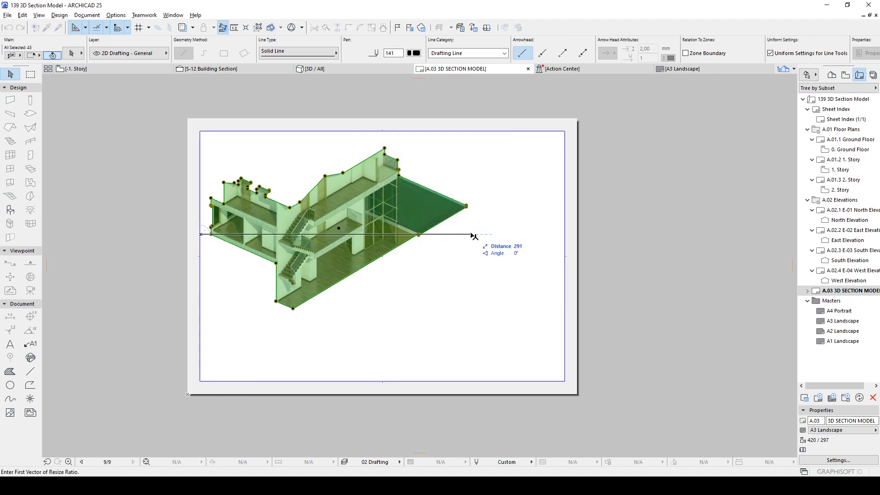
click(471, 235)
click(564, 239)
Move the enlarged section picture with its outlines straight down to fit inside the layout frame, and clear the selection.
key(ctrl+d)
click(471, 198)
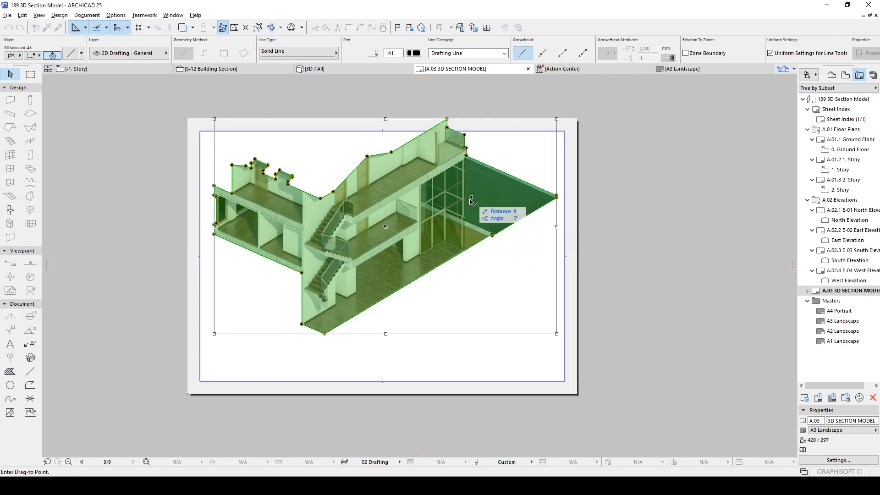
click(471, 227)
click(636, 240)
Draw a vertical line with the outline's settings from the section's lowest corner up to the notch above the staircase.
scroll(311, 265, up, 3)
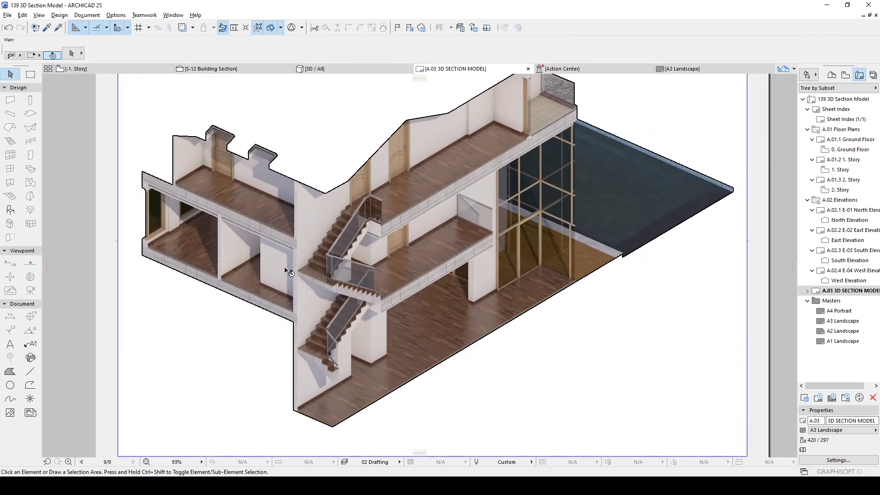
middle_drag(290, 271, 262, 231)
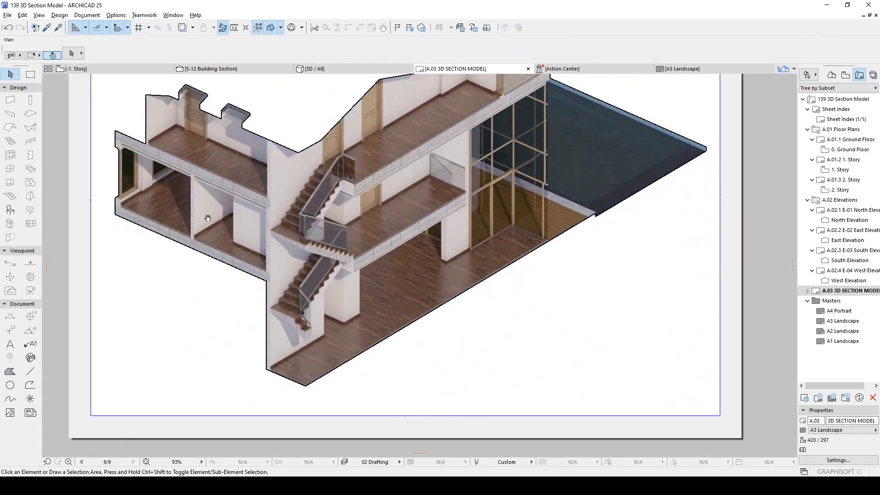
scroll(207, 218, down, 2)
middle_drag(208, 219, 235, 283)
scroll(340, 370, up, 4)
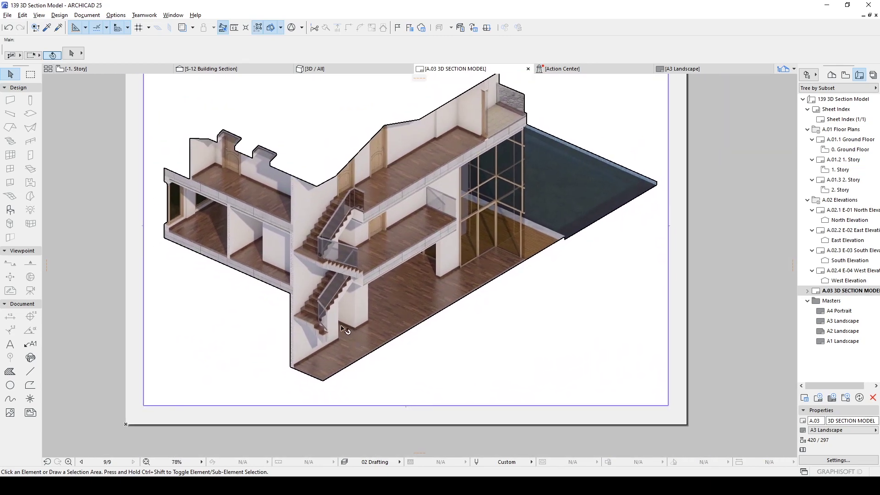
alt+click(274, 292)
mouse_move(324, 378)
middle_down()
mouse_move(372, 219)
mouse_move(318, 364)
middle_up()
click(316, 392)
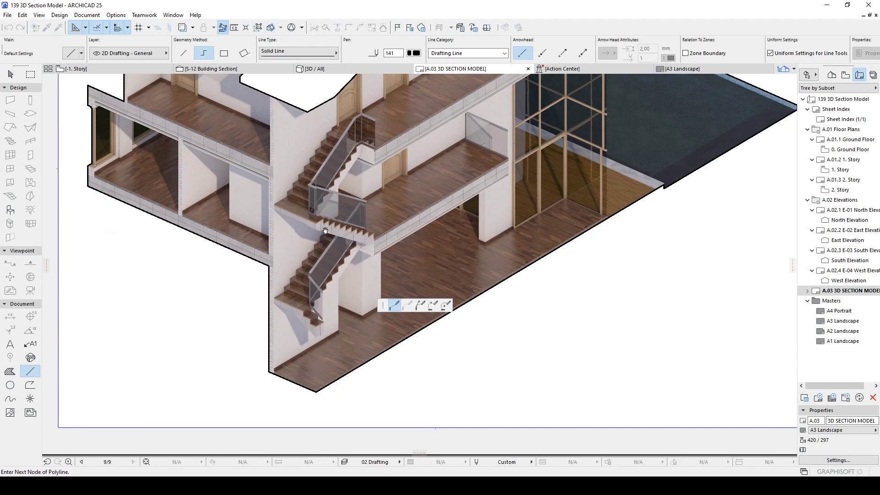
middle_drag(324, 230, 309, 310)
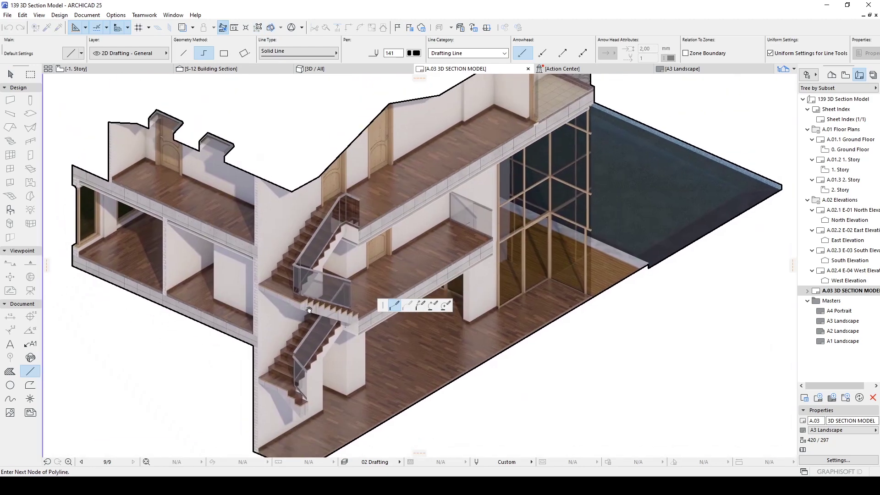
double_click(301, 190)
middle_drag(354, 341, 293, 331)
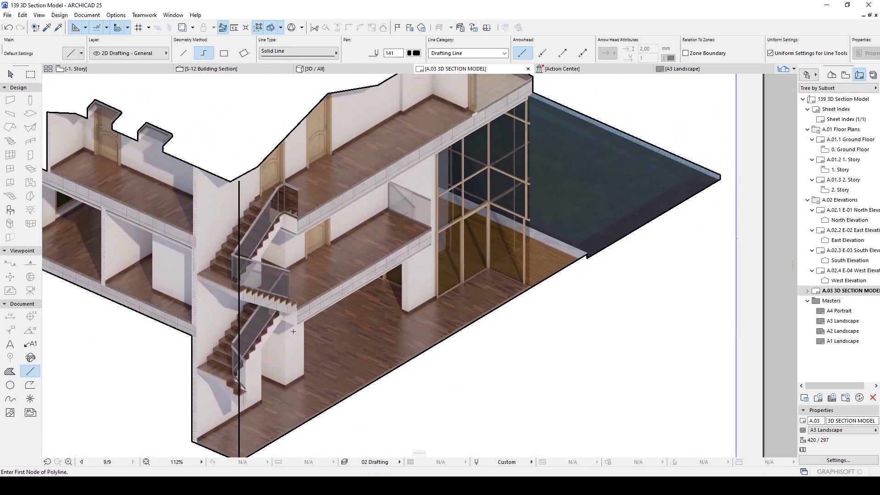
scroll(293, 331, down, 3)
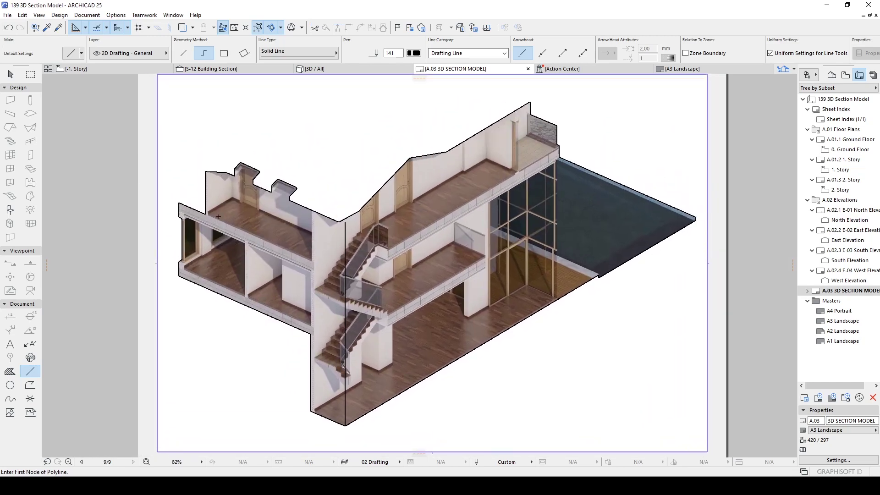
Reposition the picture's boundary node at the notch about 5 mm onto the vertical line, continuing the sloping left edge, and deselect the picture.
scroll(218, 216, up, 3)
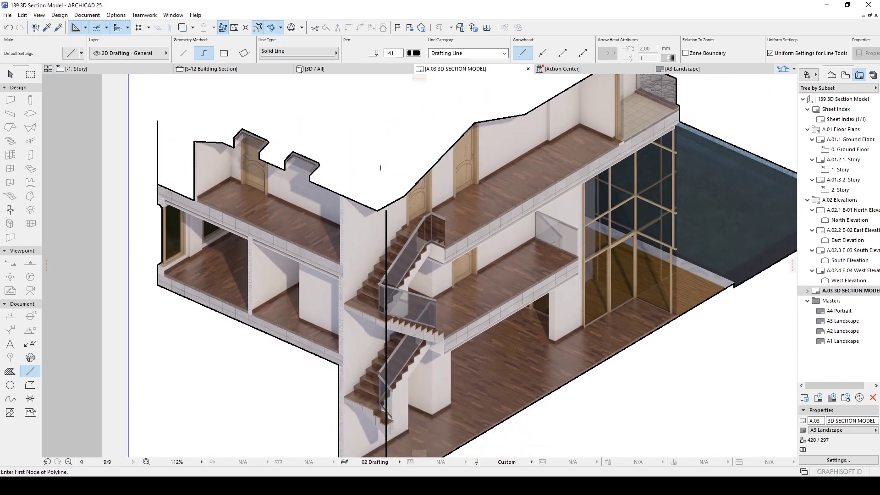
scroll(380, 168, down, 3)
scroll(380, 265, up, 6)
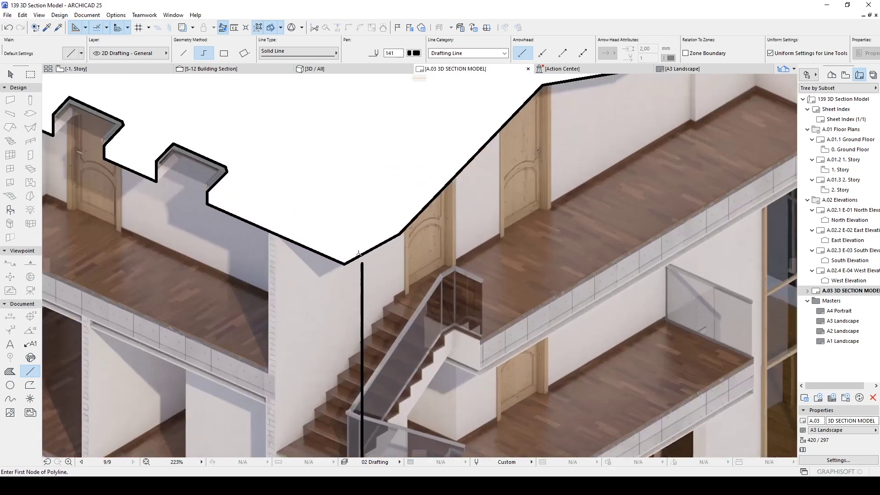
key(Escape)
click(335, 268)
click(345, 265)
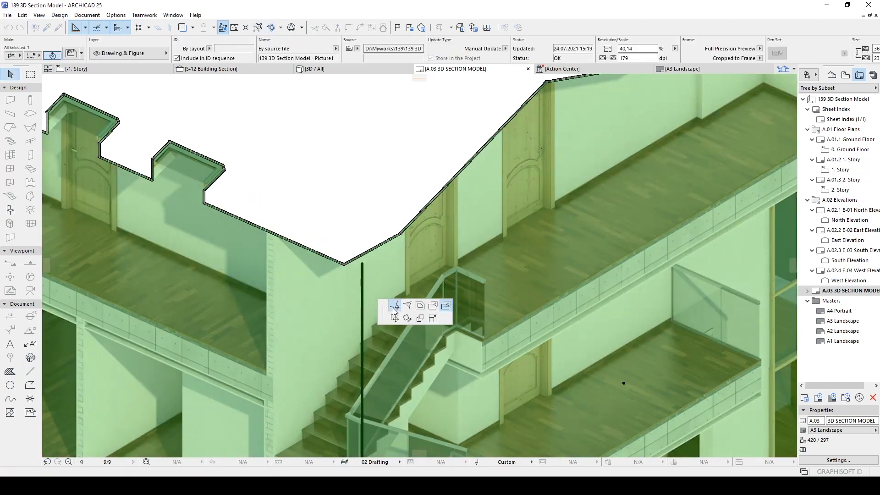
click(394, 306)
scroll(362, 272, up, 3)
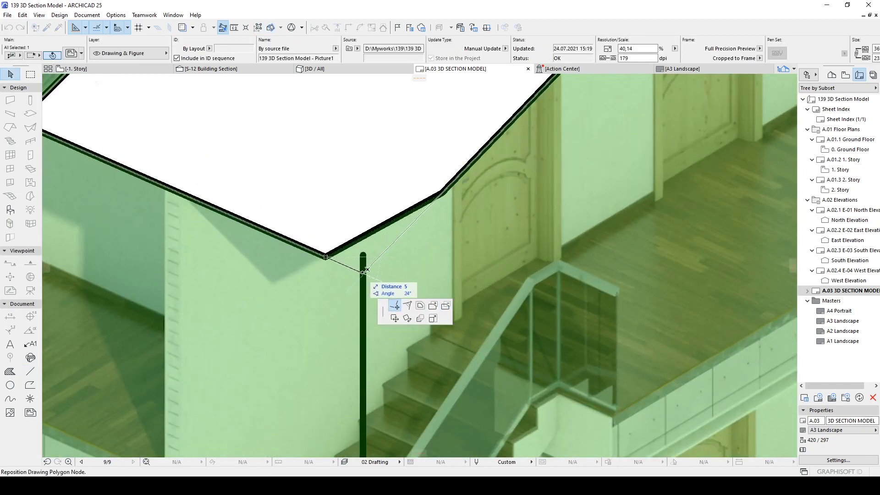
click(362, 272)
key(Escape)
Stretch the two outline segments at the notch so their ends meet at the picture's relocated corner on the vertical line.
click(344, 246)
click(325, 257)
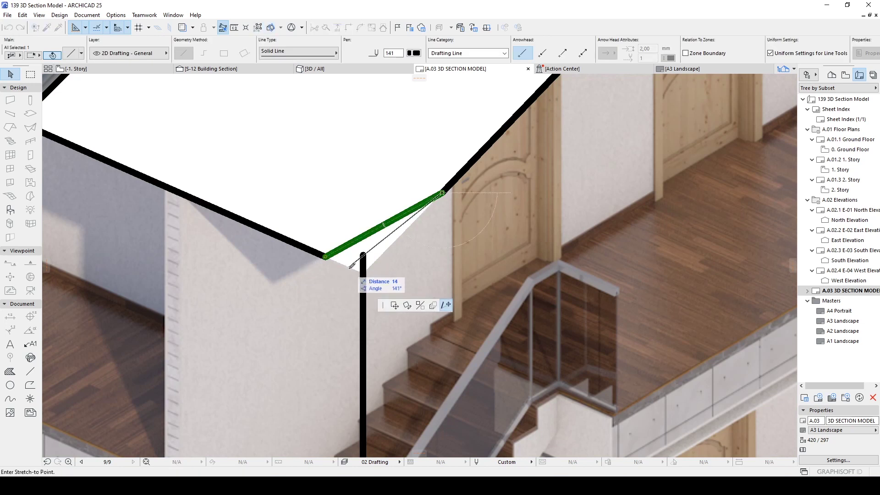
click(364, 271)
click(320, 257)
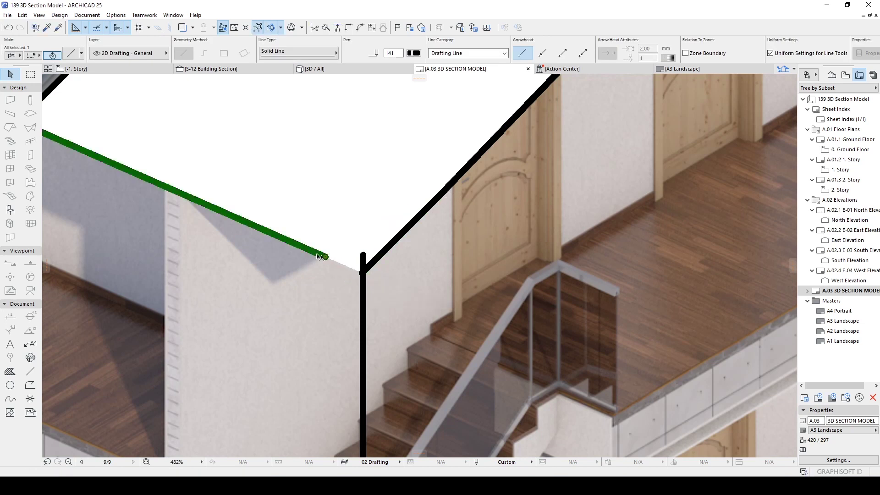
click(363, 272)
Shorten the vertical line's upper end to the notch corner where the outline segments meet, and clear the selection.
click(364, 256)
click(364, 258)
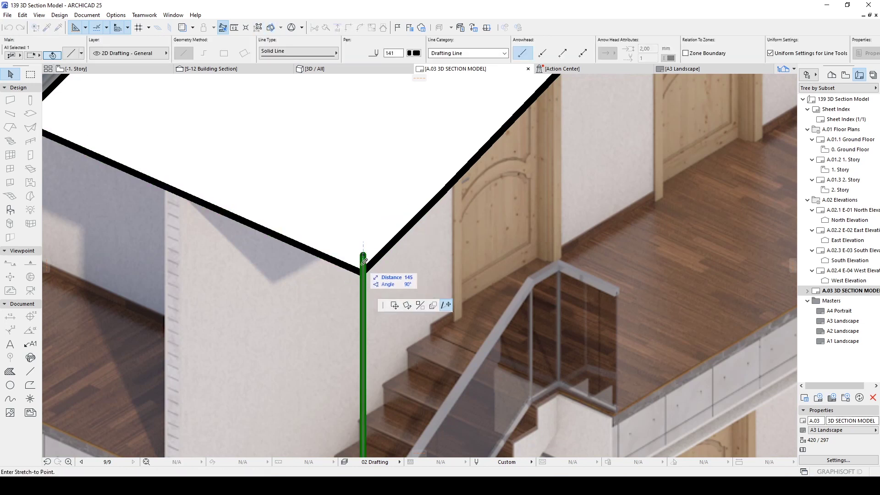
click(363, 272)
click(362, 208)
scroll(367, 208, down, 8)
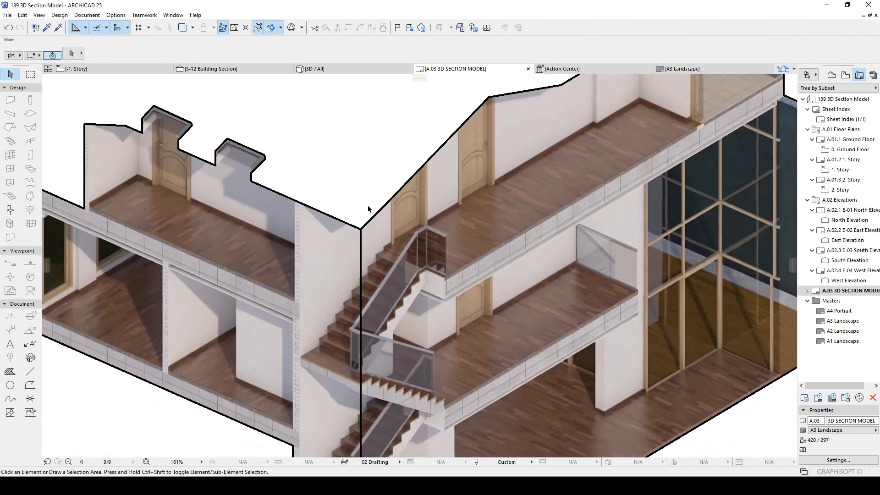
Delete the stray vertical line rising from the section picture's upper-left corner.
scroll(219, 174, up, 1)
click(216, 170)
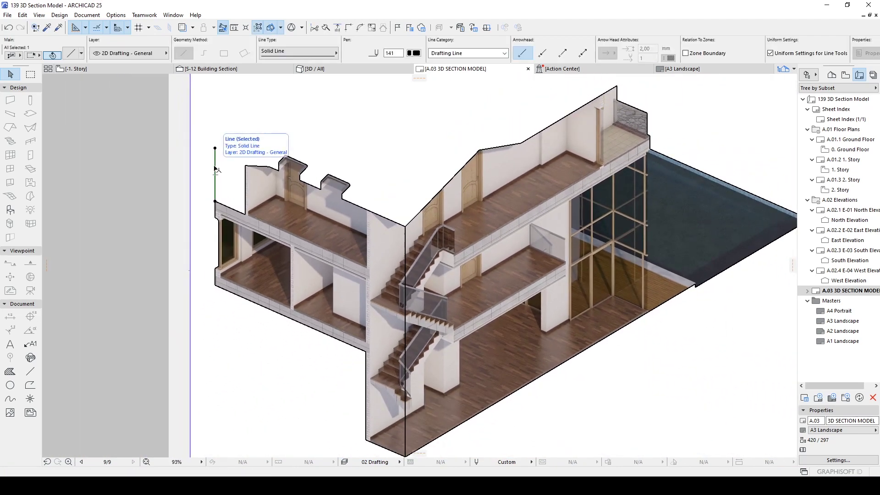
key(Delete)
scroll(297, 215, down, 3)
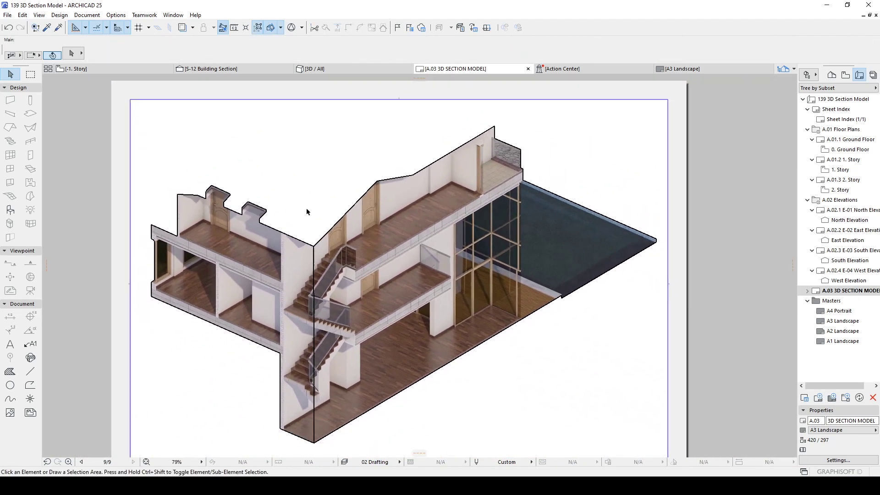
Drag a copy of the section picture horizontally to the empty area right of the layout sheet, and deselect it.
scroll(306, 212, down, 3)
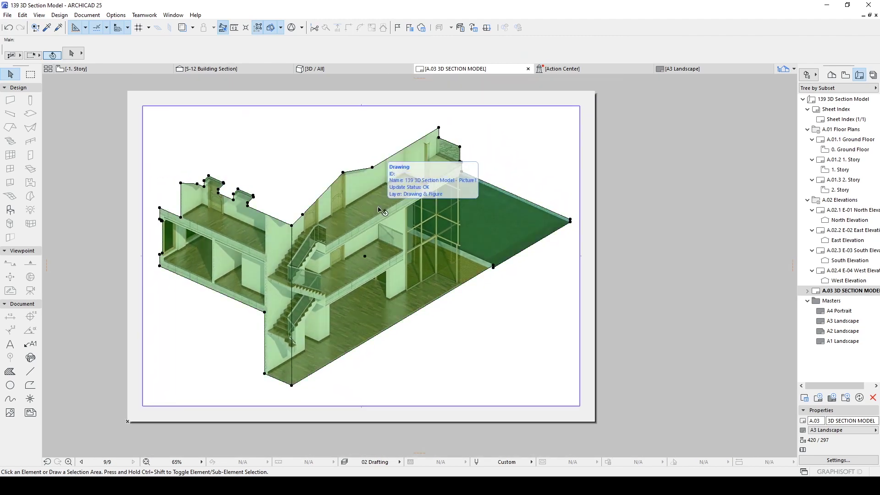
click(378, 210)
key(ctrl+shift+d)
click(338, 216)
middle_drag(500, 235, 259, 230)
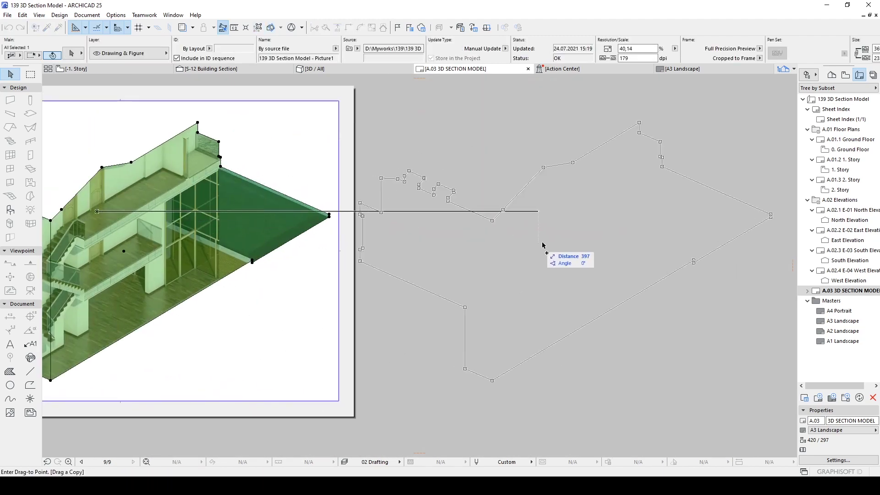
click(581, 183)
scroll(405, 145, down, 5)
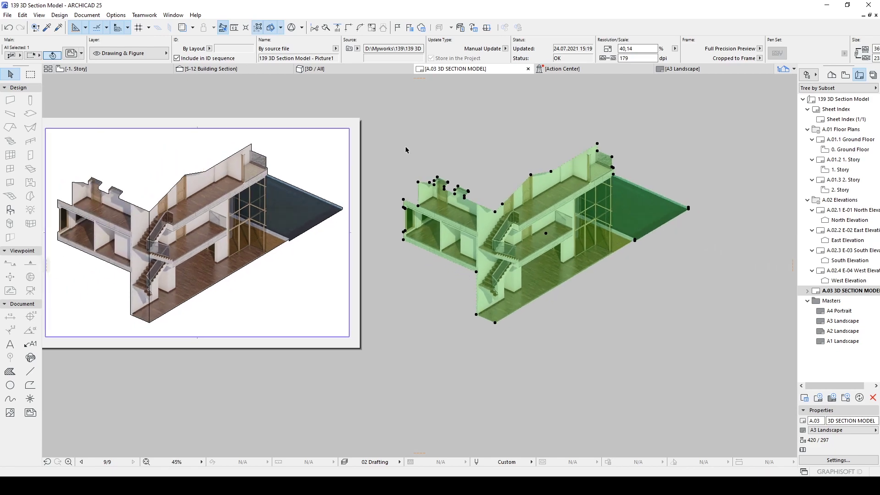
click(379, 150)
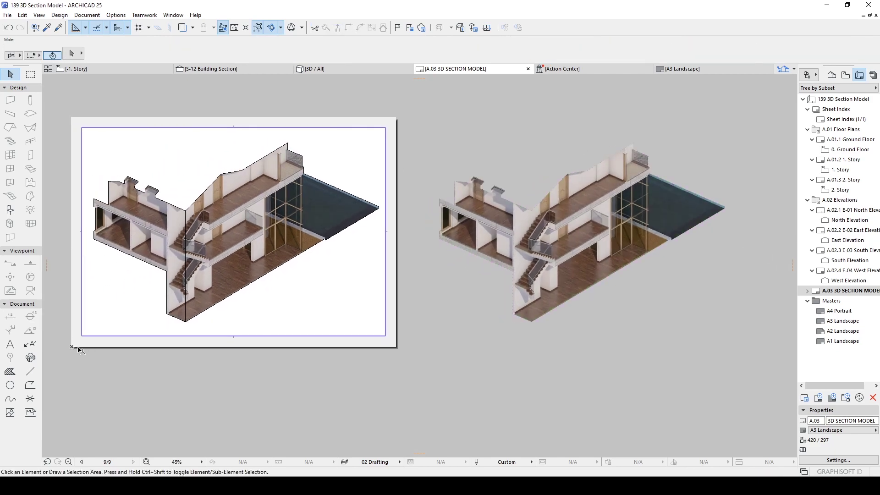
Create a fill over the copied picture by tracing its boundary with the Magic Wand, and select the new fill.
click(10, 372)
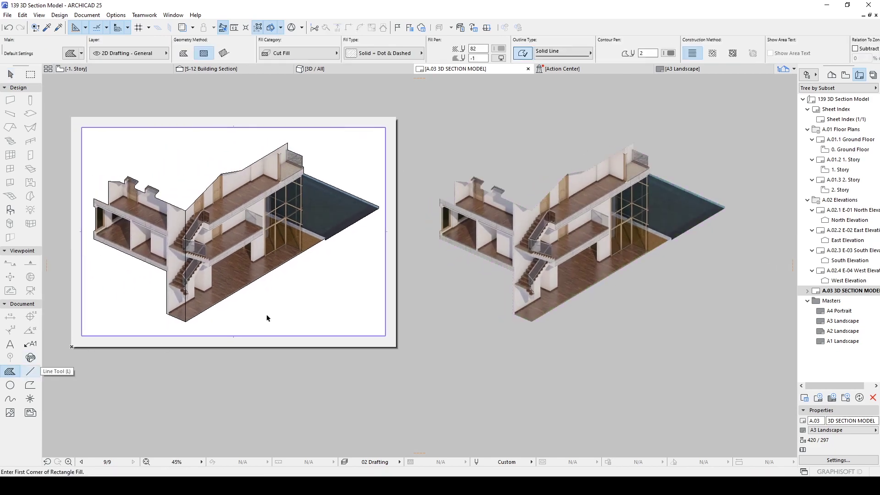
scroll(527, 224, up, 2)
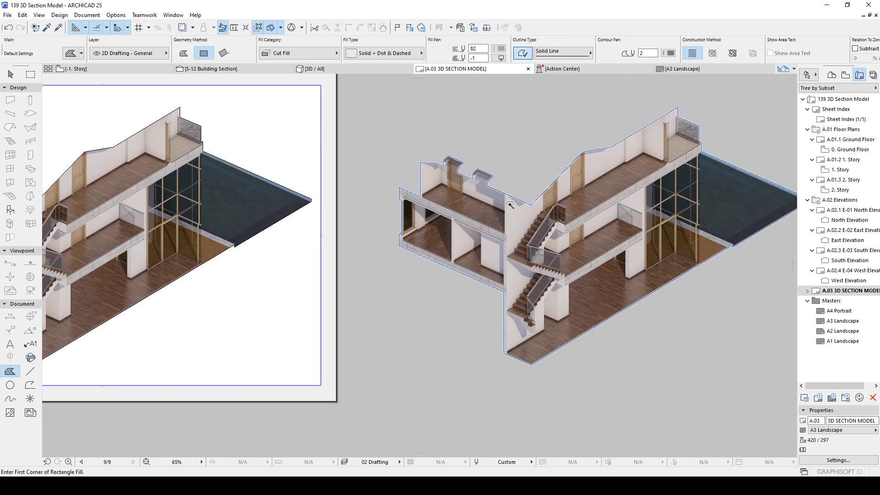
click(509, 204)
key(Escape)
click(497, 208)
scroll(567, 205, down, 2)
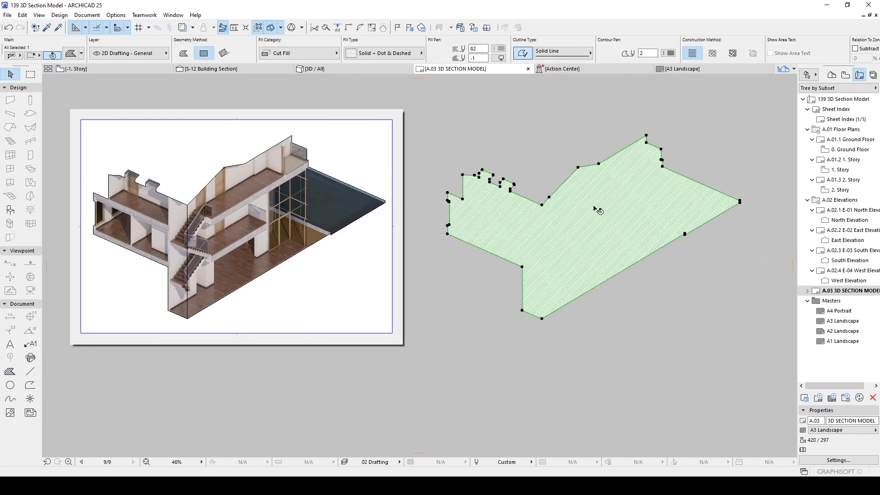
Move the fill onto the section picture in the layout, matching its topmost corner to the picture's topmost corner.
scroll(687, 149, up, 2)
key(ctrl+d)
click(629, 130)
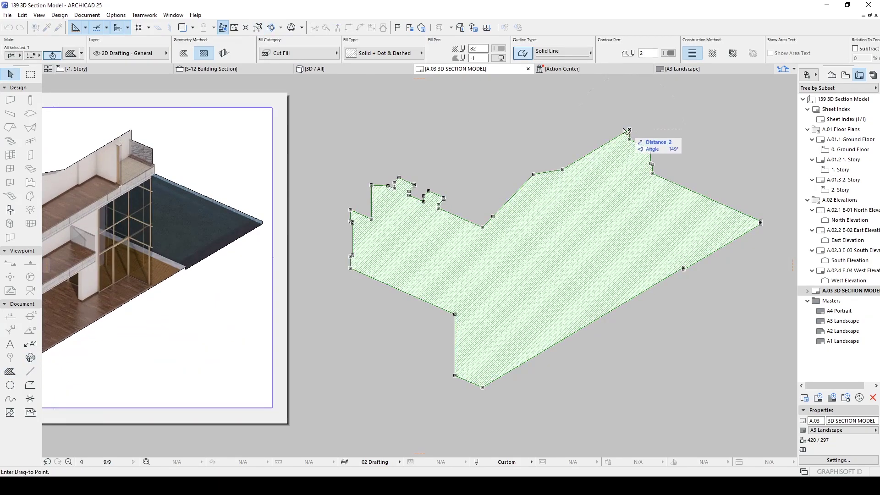
middle_drag(289, 122, 515, 159)
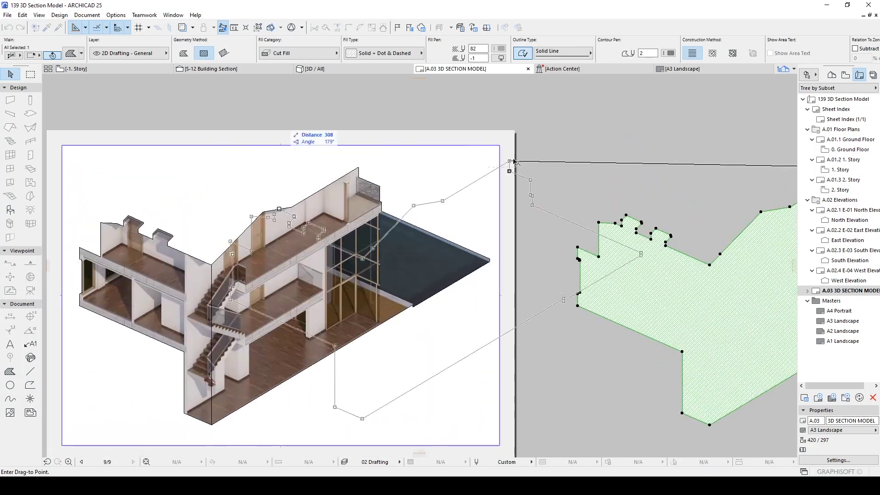
click(359, 168)
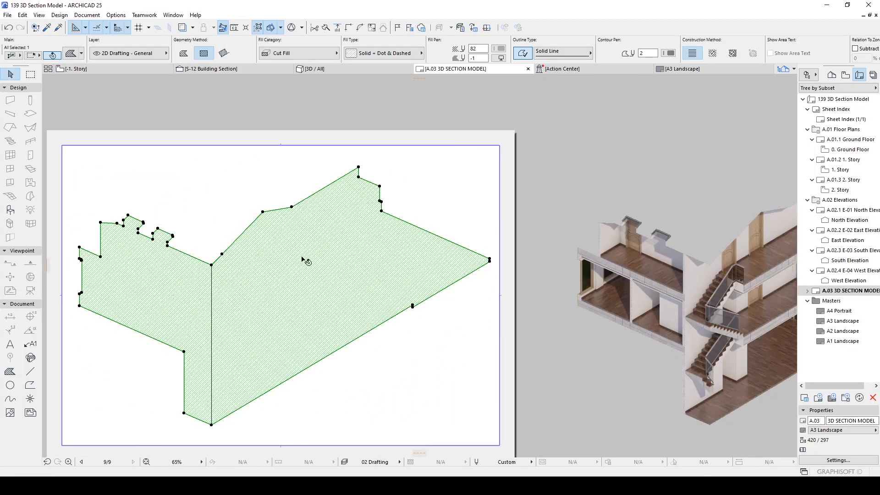
Offset the fill slightly downward and about 8 mm to the left of the section picture, like a drop shadow.
mouse_move(380, 182)
middle_down()
mouse_move(419, 158)
mouse_move(380, 211)
mouse_move(267, 211)
mouse_move(487, 200)
middle_up()
scroll(296, 209, up, 1)
scroll(283, 209, up, 5)
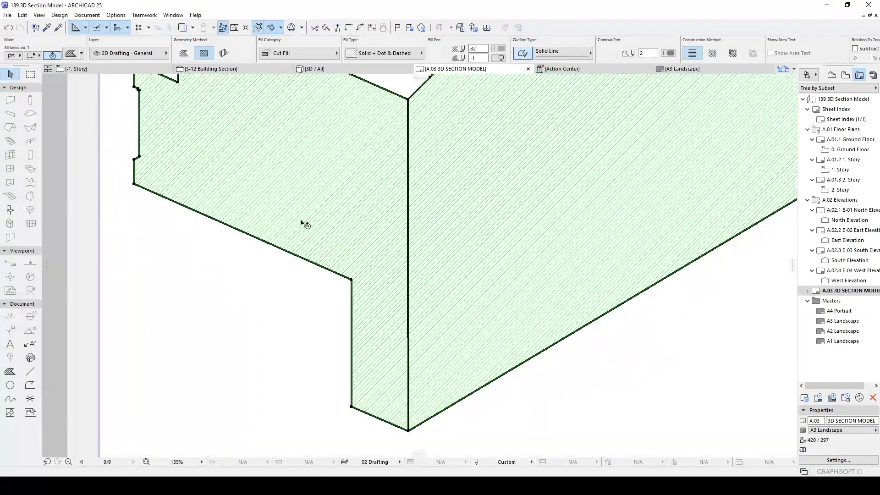
click(323, 220)
click(323, 237)
key(ctrl+d)
click(346, 242)
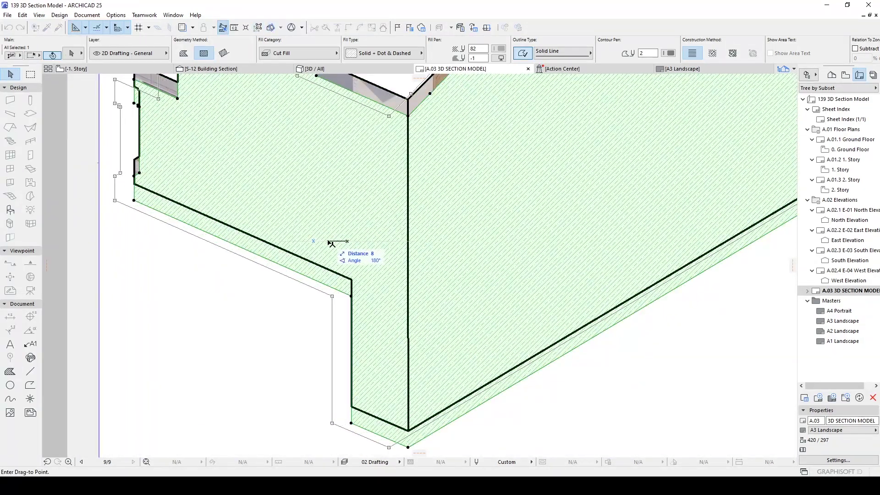
click(331, 243)
Send the offset fill to the back of the display order so it lies behind the section picture.
scroll(349, 220, down, 3)
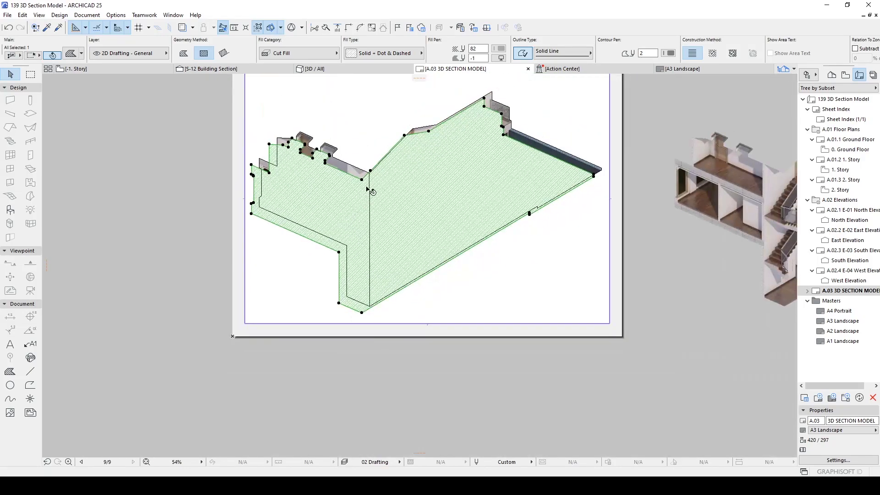
scroll(369, 190, up, 3)
right_click(200, 242)
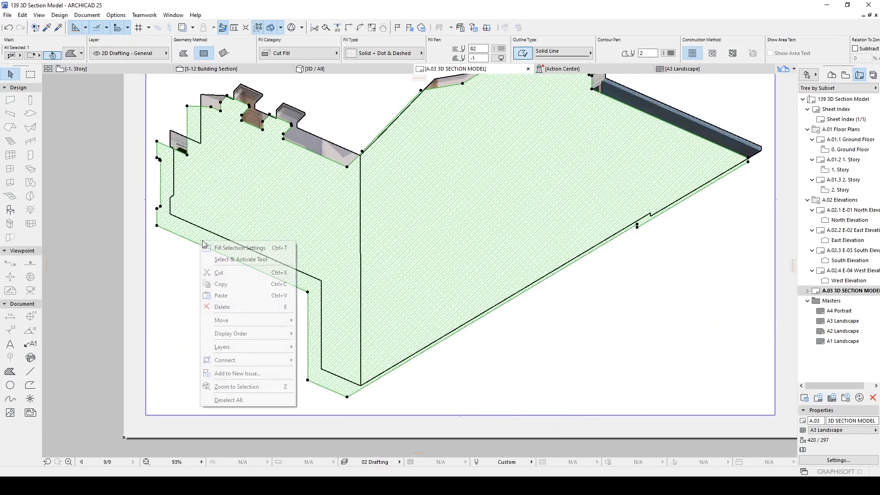
mouse_move(243, 333)
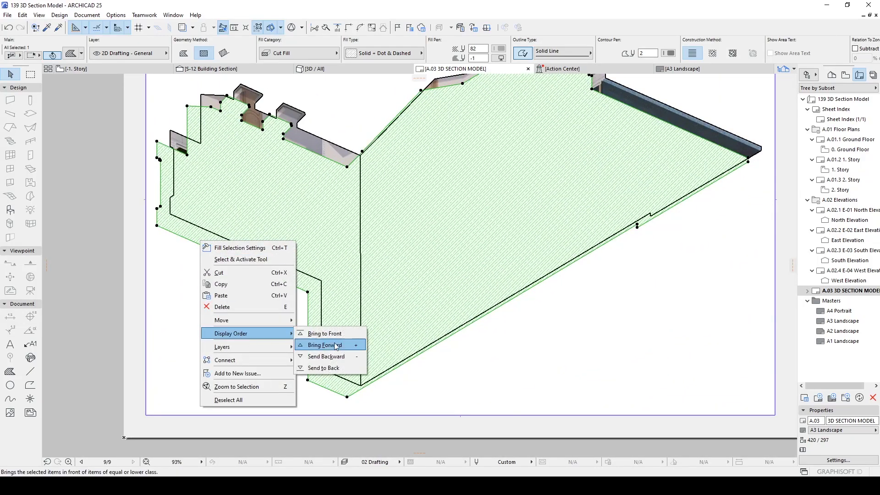
click(329, 369)
scroll(356, 275, down, 2)
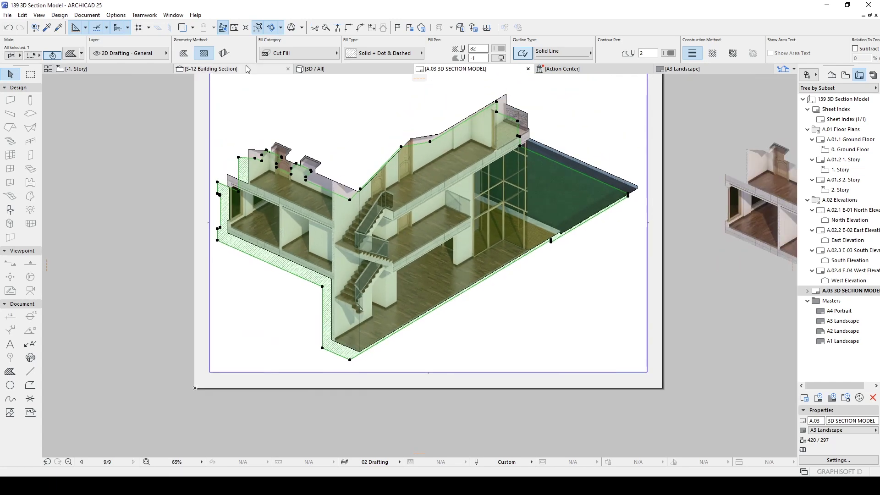
Set the fill to a 25 % solid cut fill with foreground pen 1, switch off its outline, and deselect it.
click(275, 58)
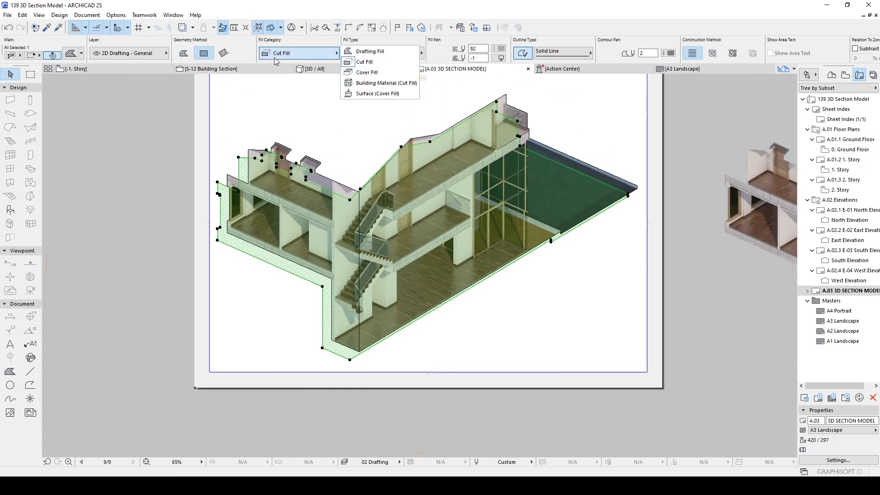
click(364, 62)
click(376, 57)
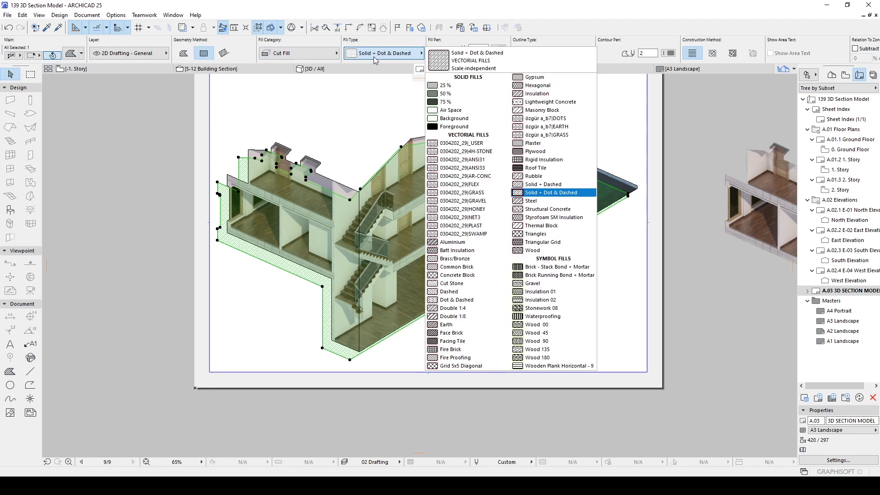
click(445, 86)
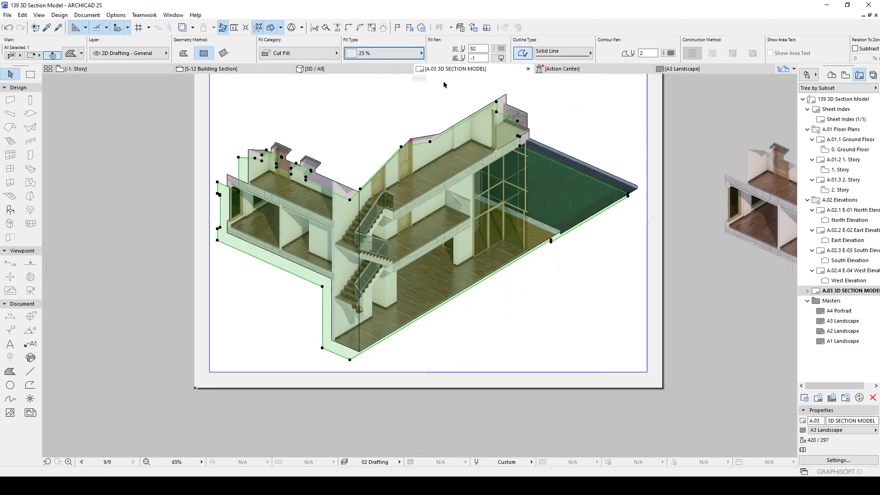
click(499, 51)
click(511, 52)
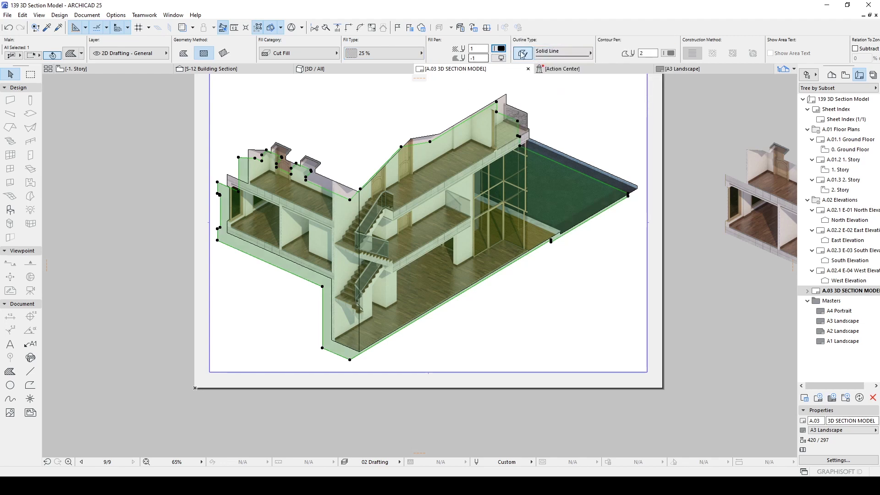
click(522, 53)
click(331, 120)
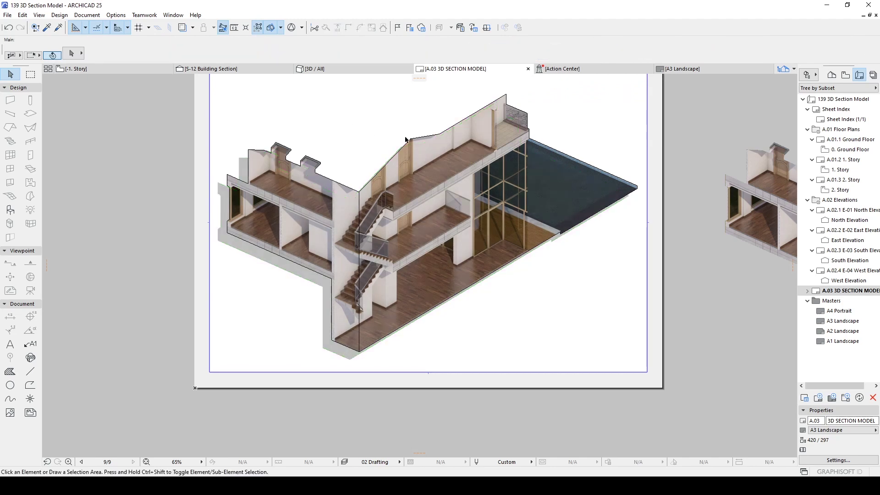
Delete the copied section picture lying outside the layout sheet.
middle_drag(716, 252, 439, 253)
scroll(563, 260, down, 2)
click(522, 233)
key(Delete)
scroll(177, 277, up, 2)
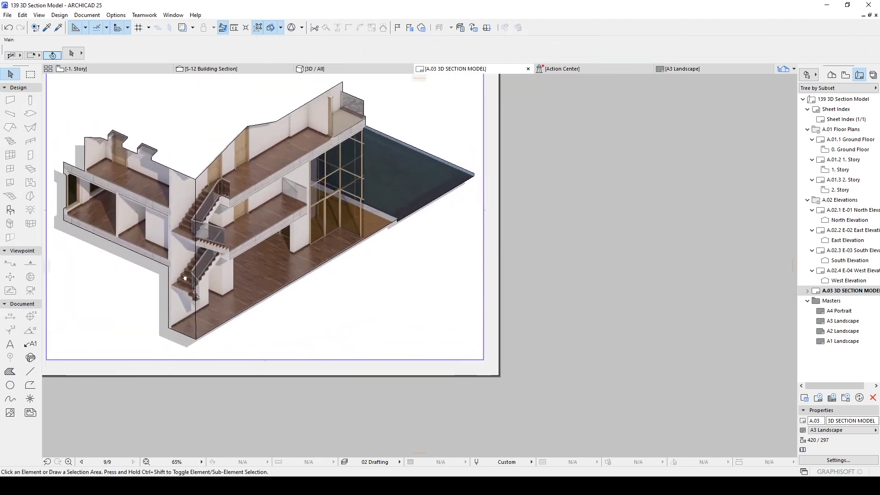
Change the shadow fill's type to the 75 % solid fill and deselect it.
middle_drag(169, 273, 325, 280)
scroll(243, 262, up, 3)
click(251, 237)
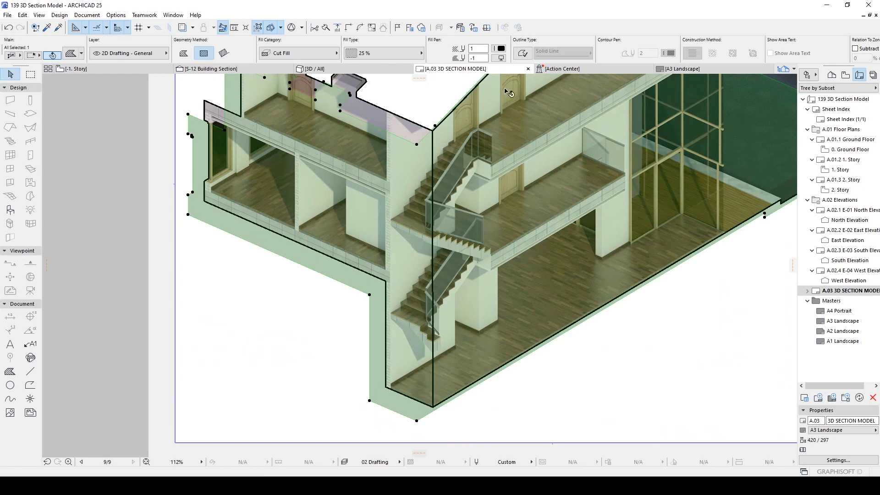
click(412, 56)
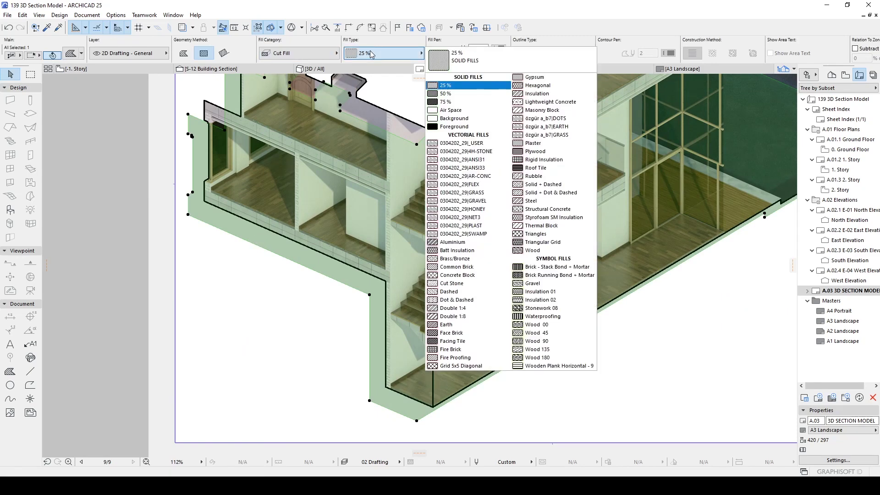
click(457, 106)
scroll(200, 269, down, 4)
scroll(201, 270, up, 3)
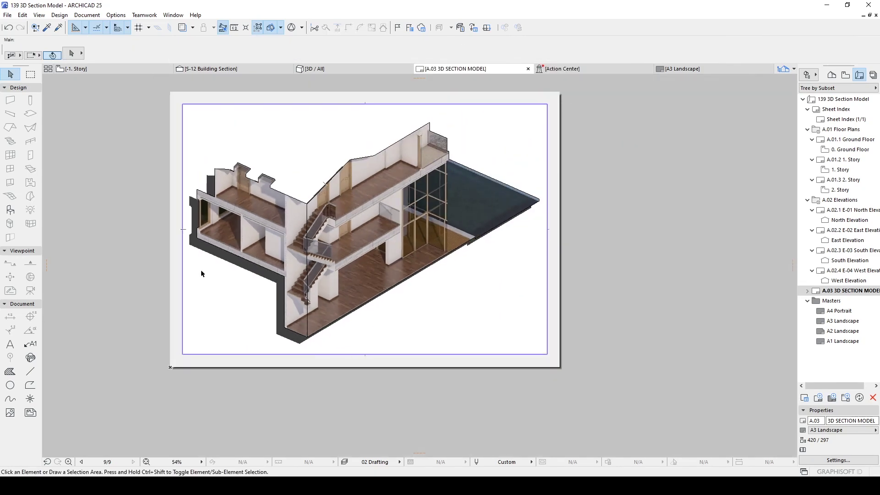
Move the fill further down and slightly to the right behind the section picture, and deselect it.
scroll(296, 285, up, 2)
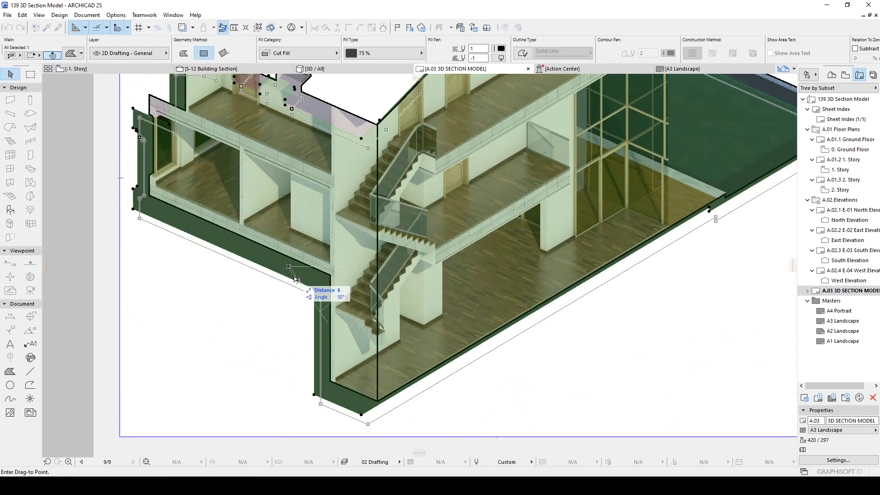
scroll(288, 289, down, 3)
key(Escape)
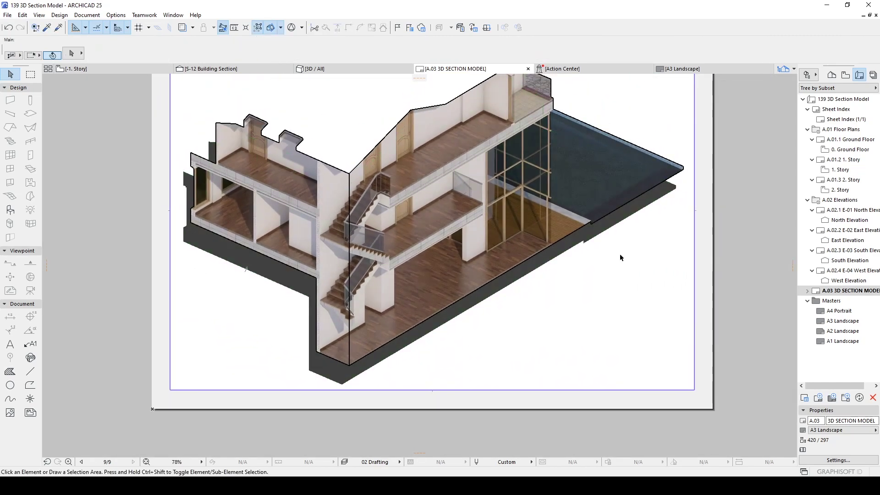
scroll(623, 275, down, 1)
scroll(634, 268, down, 3)
middle_drag(632, 263, 537, 273)
scroll(537, 273, up, 2)
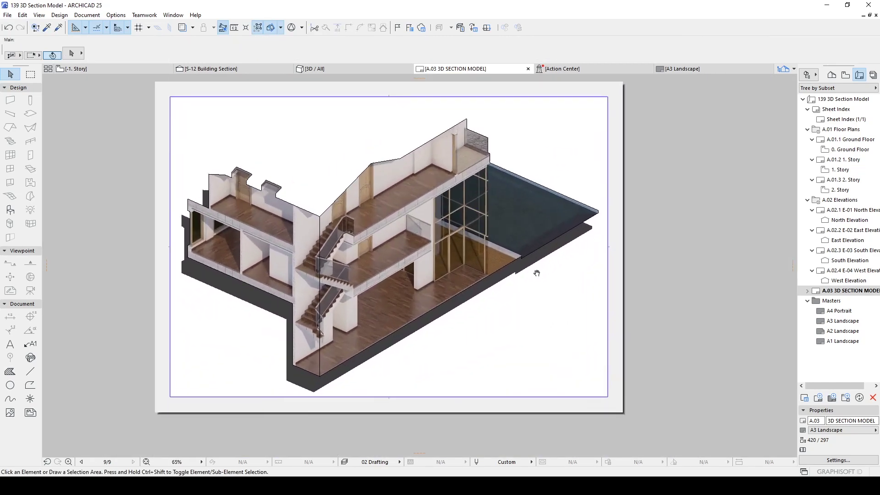
Move the fill so it projects above and left of the section picture, and fine-tune it slightly down and right.
click(227, 303)
scroll(227, 303, up, 4)
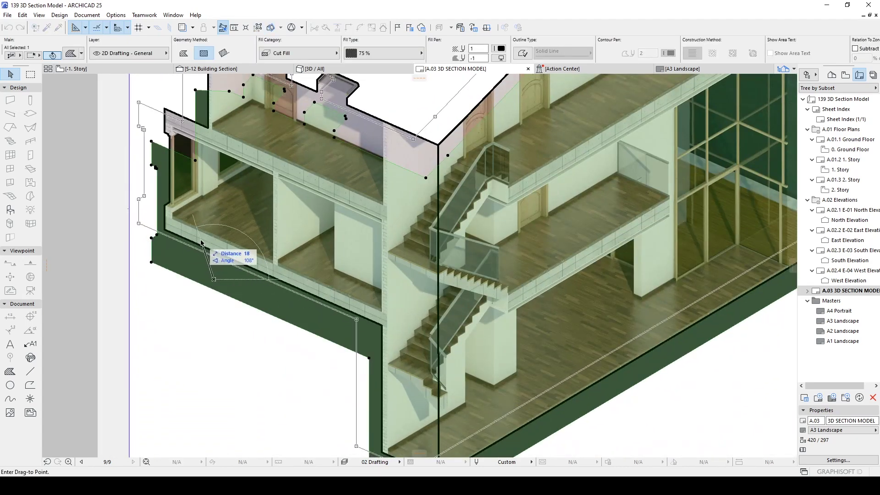
middle_drag(206, 260, 180, 378)
key(ctrl+d)
click(344, 153)
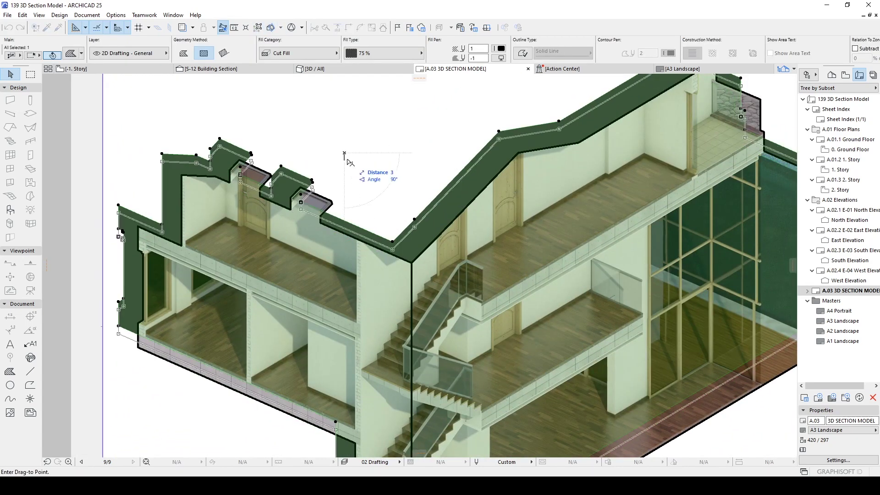
click(353, 161)
key(Escape)
scroll(349, 163, down, 3)
middle_drag(503, 210, 393, 213)
scroll(394, 213, down, 1)
scroll(236, 356, up, 1)
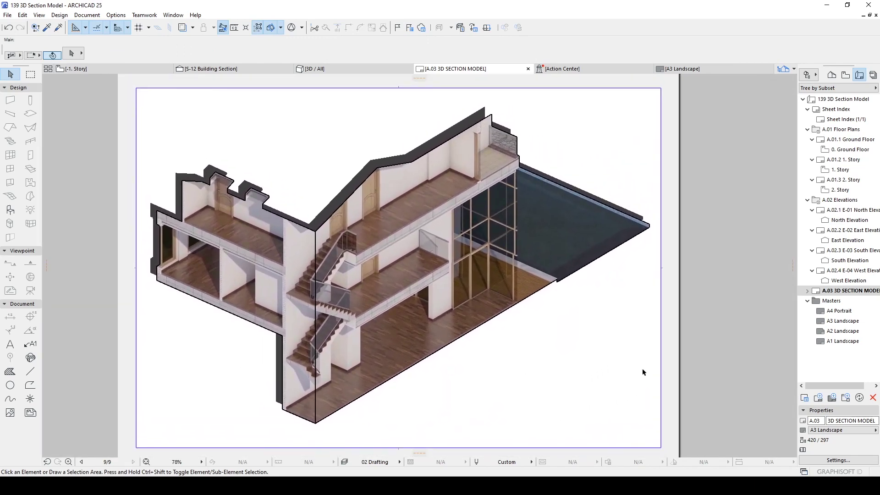
Enlarge the fill graphically to about 109 %, using a point near the picture's centre as the resize origin.
click(193, 181)
key(ctrl+k)
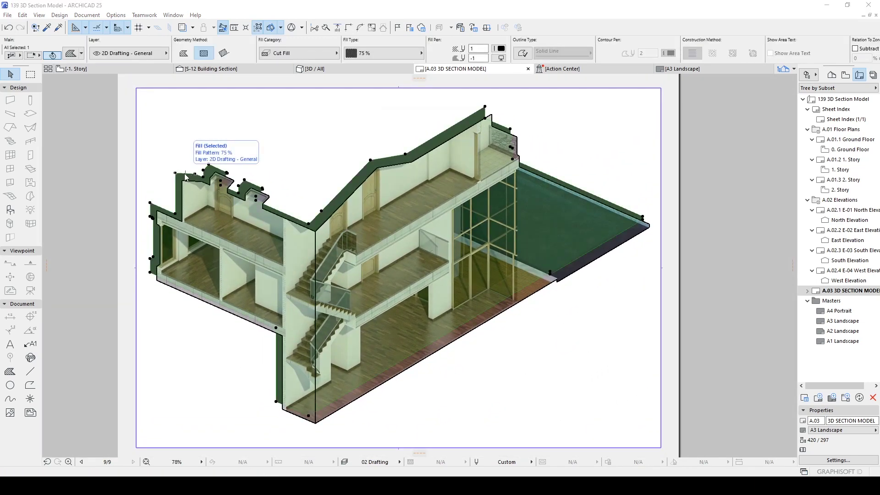
click(477, 241)
click(386, 270)
click(161, 254)
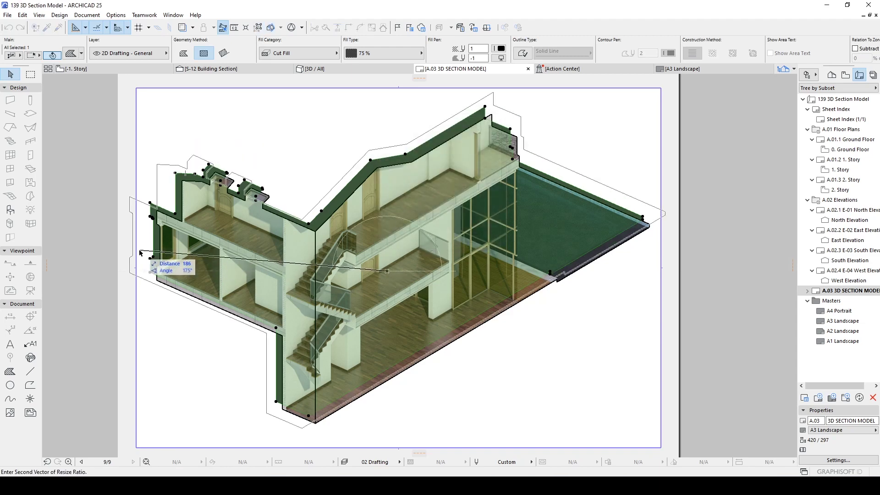
click(142, 254)
drag(232, 172, 240, 174)
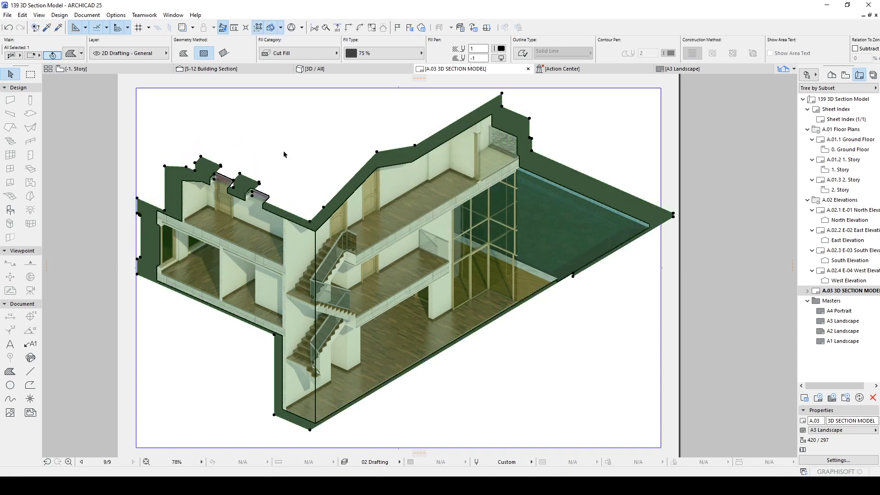
key(Escape)
Set the enlarged fill's type to the 25 % solid fill and deselect it.
scroll(298, 147, down, 2)
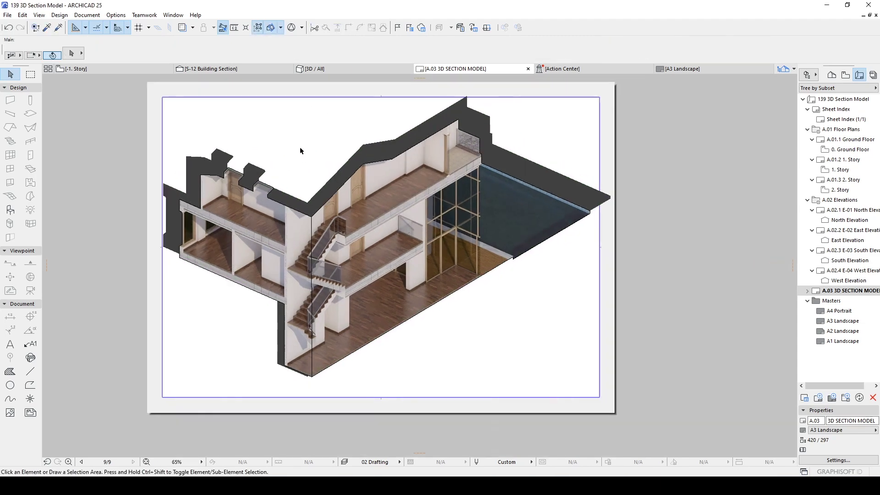
middle_drag(300, 148, 303, 169)
click(376, 166)
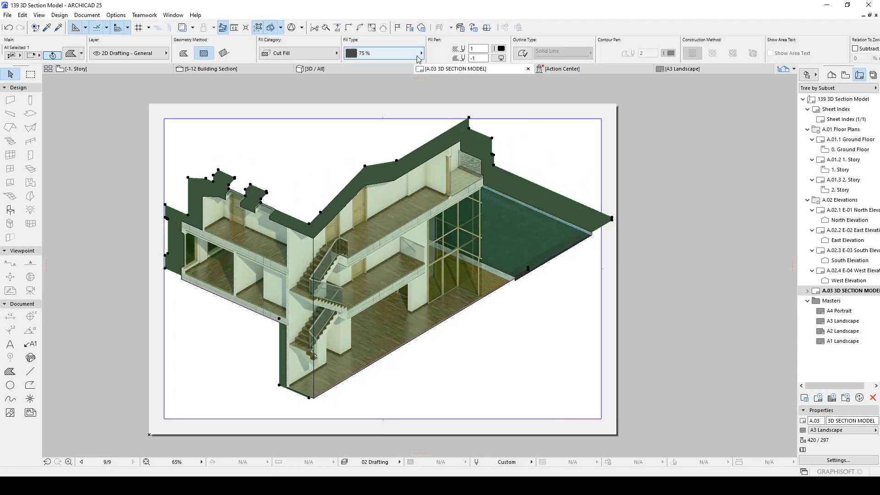
click(418, 59)
click(441, 85)
key(Escape)
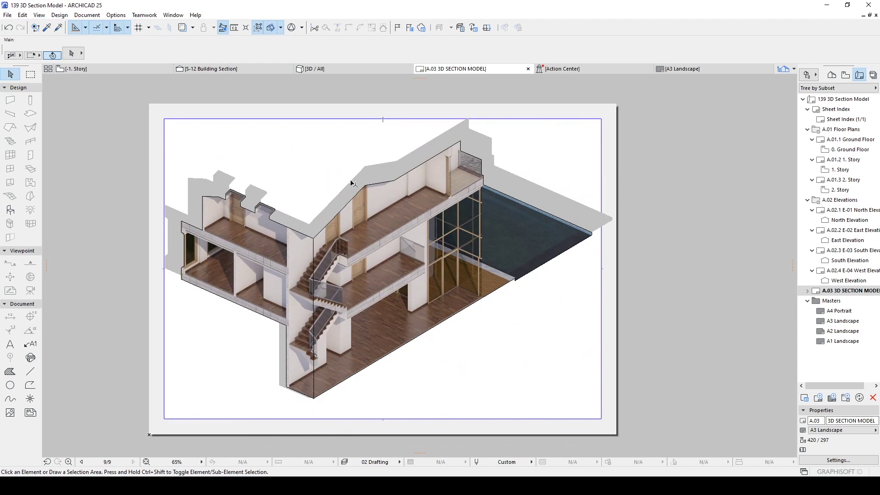
Move the fill further left and slightly down relative to the section picture, and deselect it.
key(ctrl+a)
key(ctrl+d)
click(631, 164)
click(611, 172)
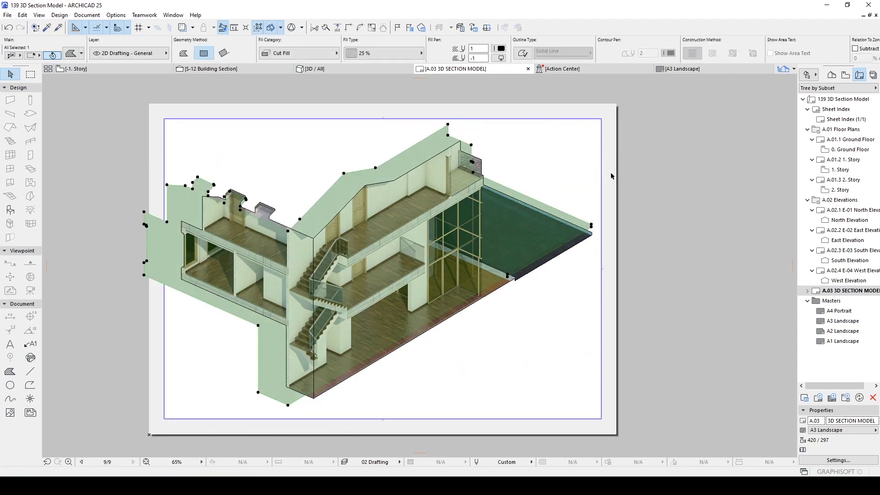
key(Escape)
scroll(550, 174, up, 1)
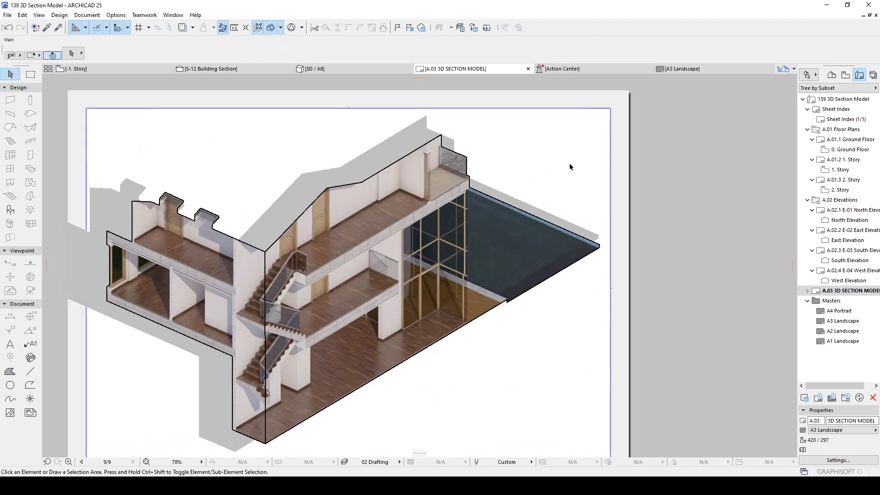
scroll(571, 167, down, 2)
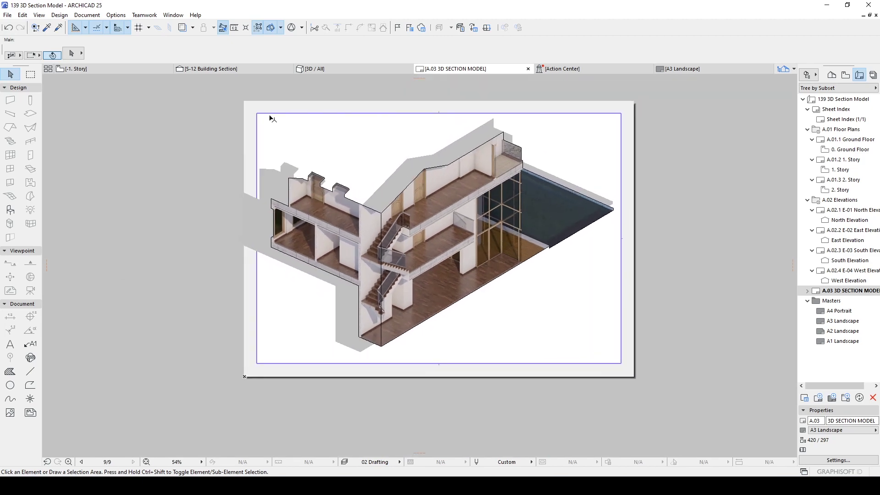
Select the picture, outlines and fill together and scale them down graphically until the fill's left edge meets the layout's margin.
click(212, 92)
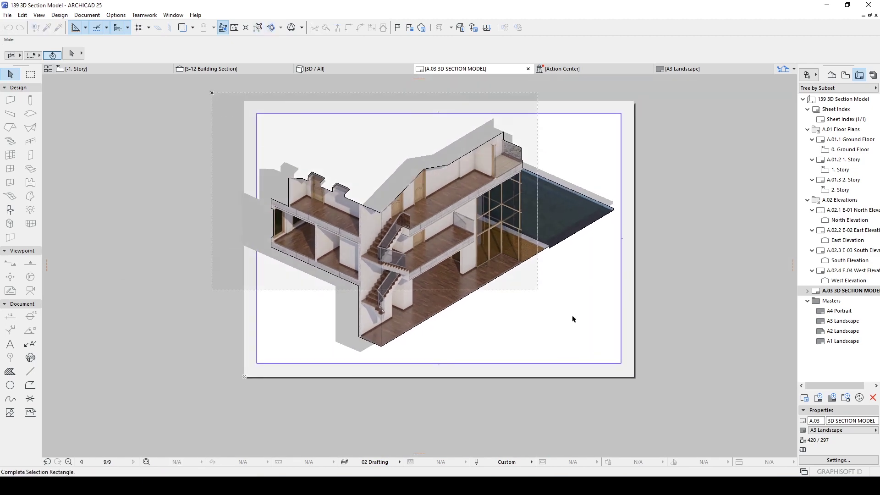
click(658, 400)
key(ctrl+k)
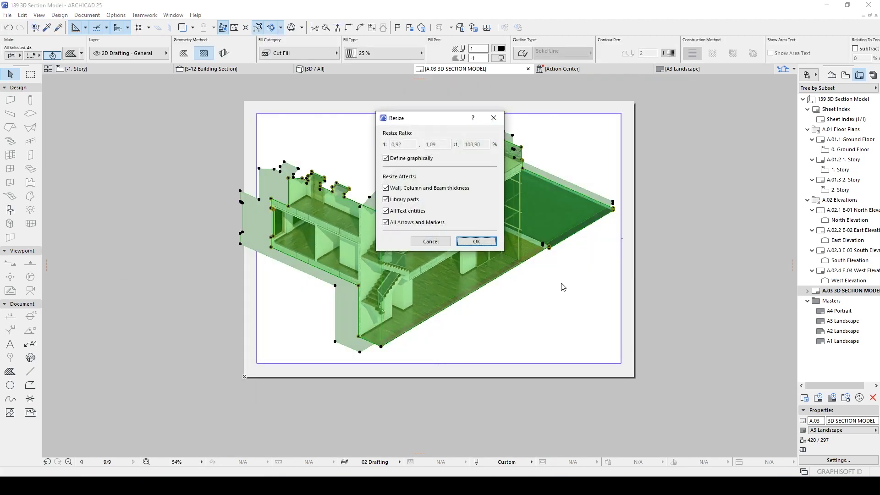
click(476, 241)
click(620, 220)
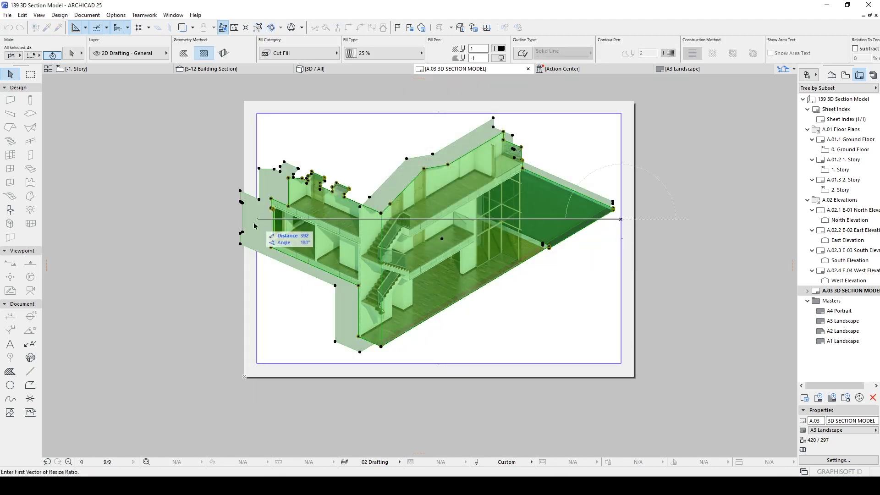
click(240, 230)
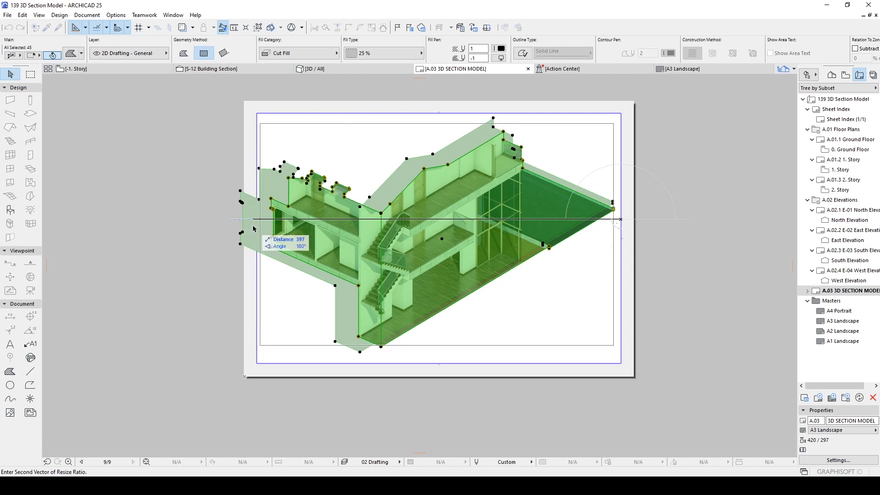
click(257, 228)
click(228, 214)
scroll(228, 213, up, 2)
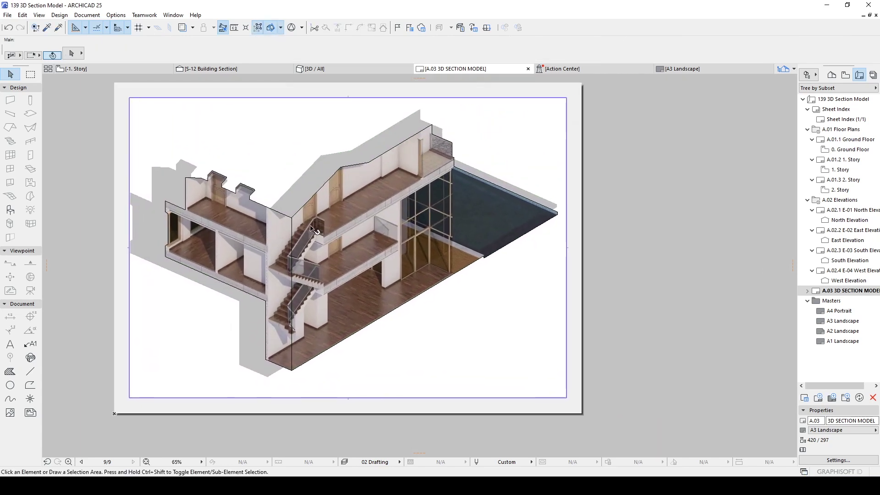
Move the picture, outlines and fill together slightly right and down within the layout's margin frame, and deselect them.
mouse_move(82, 87)
mouse_down()
mouse_move(311, 197)
mouse_move(684, 428)
mouse_up()
key(ctrl+d)
scroll(565, 226, up, 5)
click(610, 246)
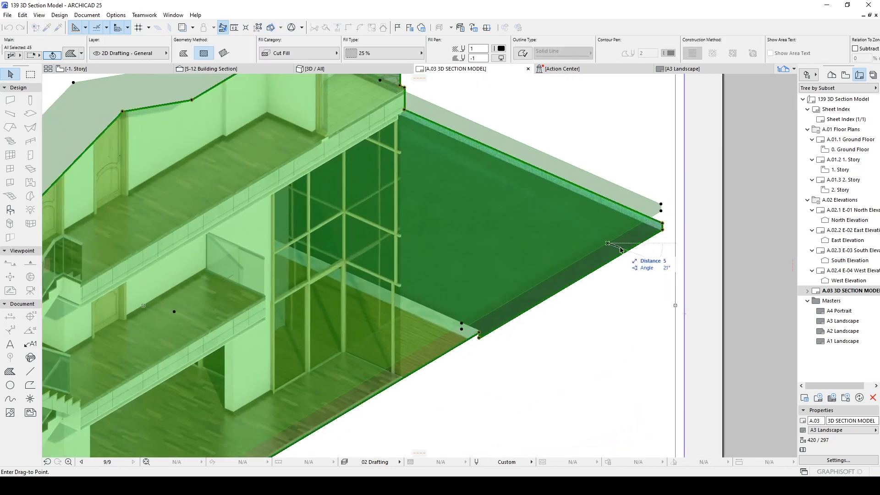
click(625, 252)
scroll(626, 252, down, 4)
click(709, 241)
scroll(463, 254, down, 1)
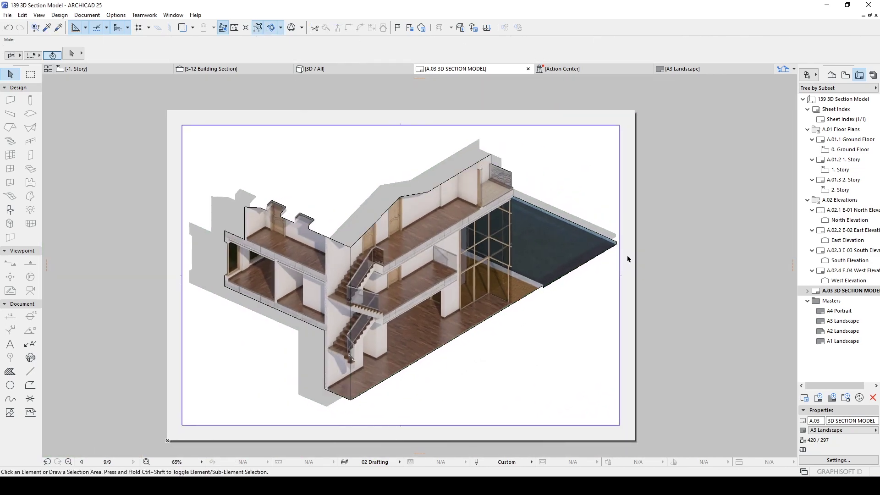
Place a bold, centred Arial text block reading SWIMMING POOL beneath the pool, with 5 mm text height and pen 141.
scroll(253, 333, up, 2)
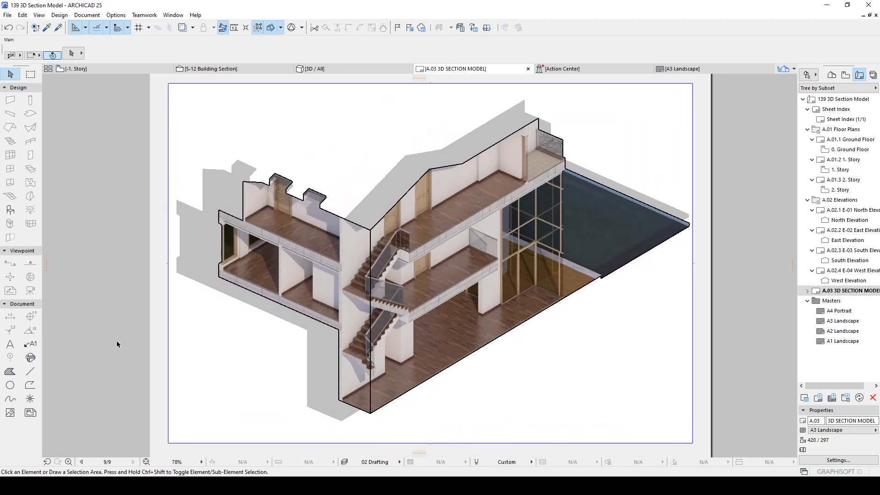
click(11, 347)
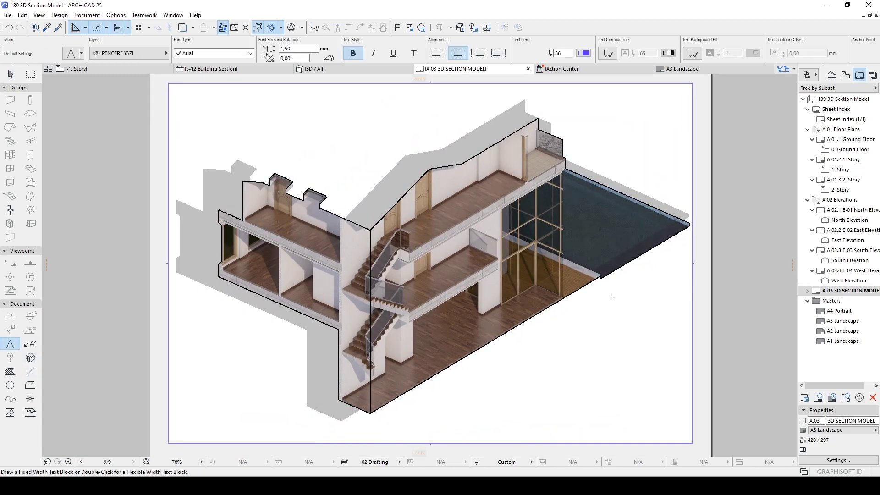
scroll(595, 300, up, 5)
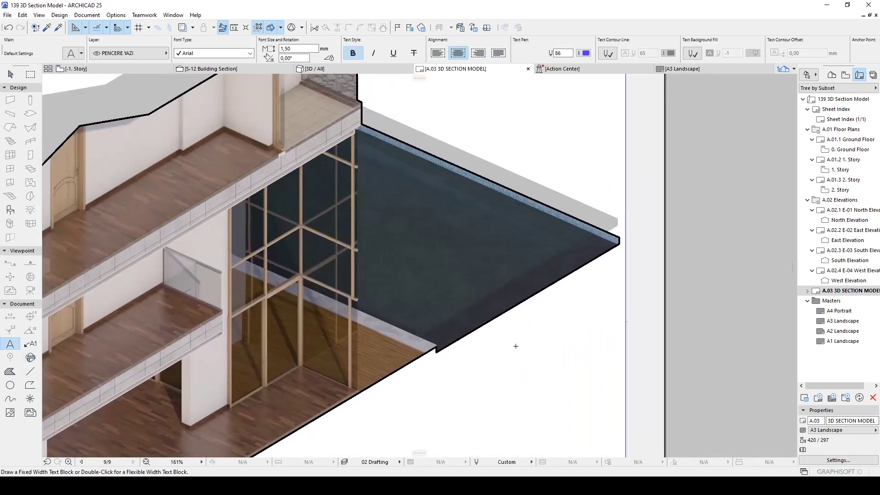
click(516, 346)
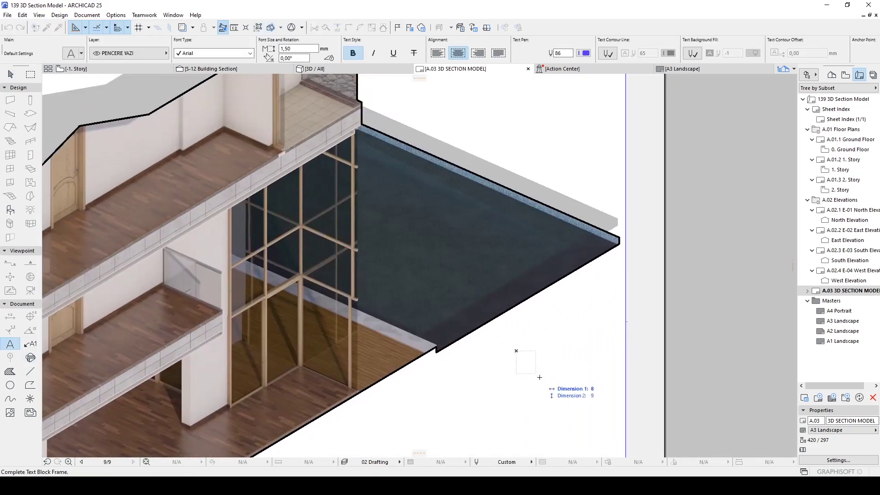
click(586, 393)
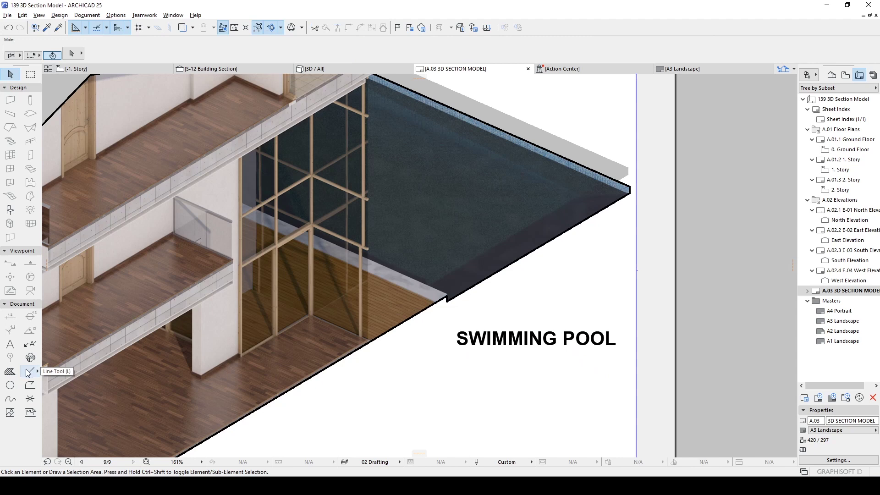
Draw an L-shaped leader polyline from the pool, about 31 mm down and across to the right above the SWIMMING POOL label.
click(28, 373)
middle_drag(520, 300, 474, 317)
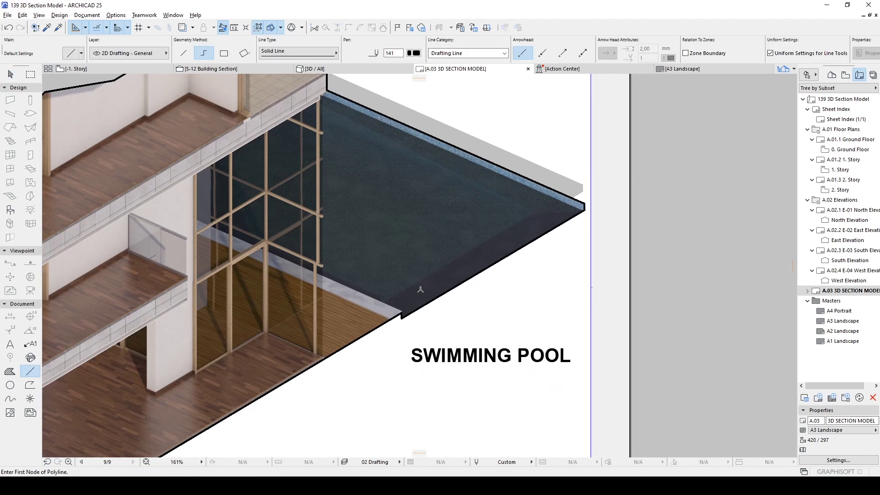
click(422, 339)
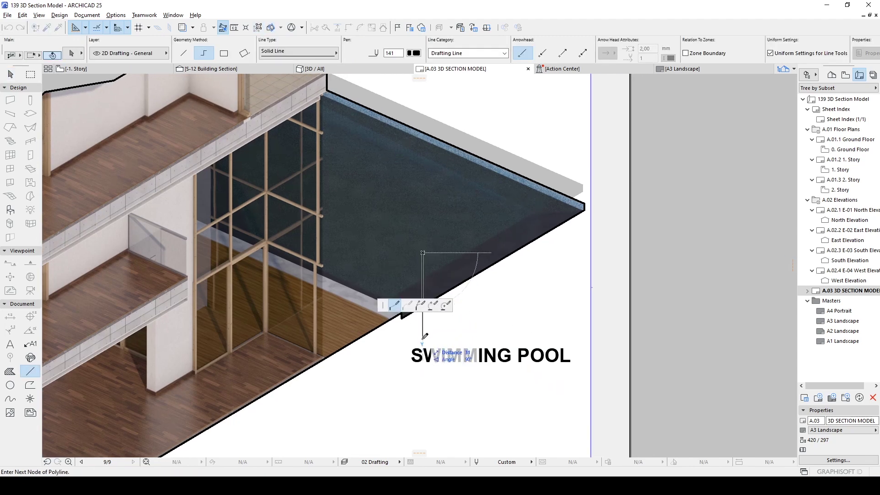
double_click(528, 340)
Draw a leader polyline from the ground-floor living room straight down past the section's edge, then about 40 mm to the left.
scroll(550, 287, down, 4)
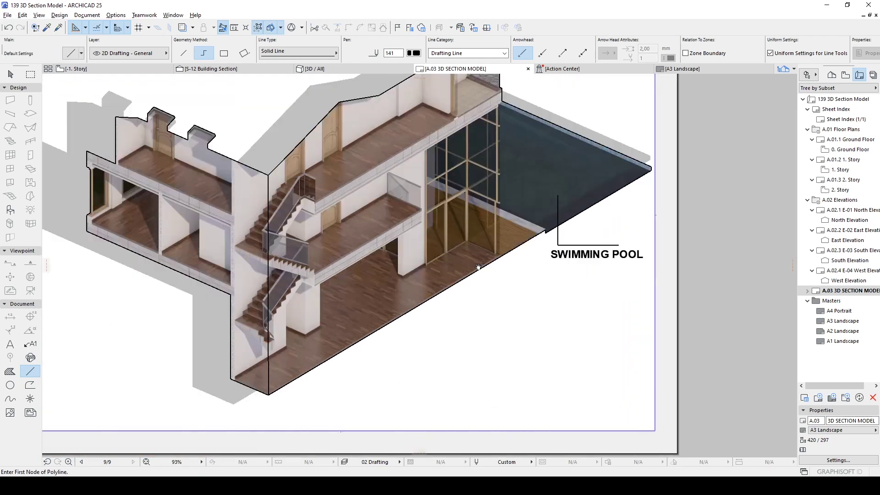
scroll(550, 287, up, 4)
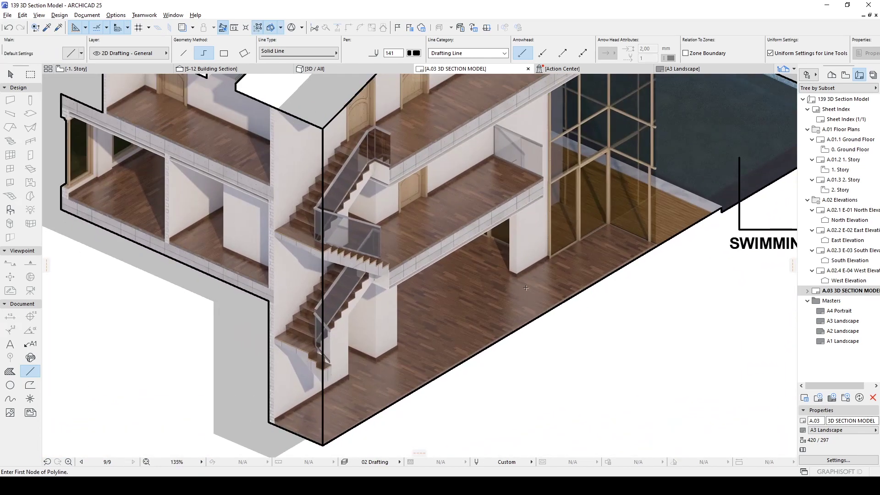
click(542, 284)
middle_drag(539, 374, 529, 335)
click(532, 374)
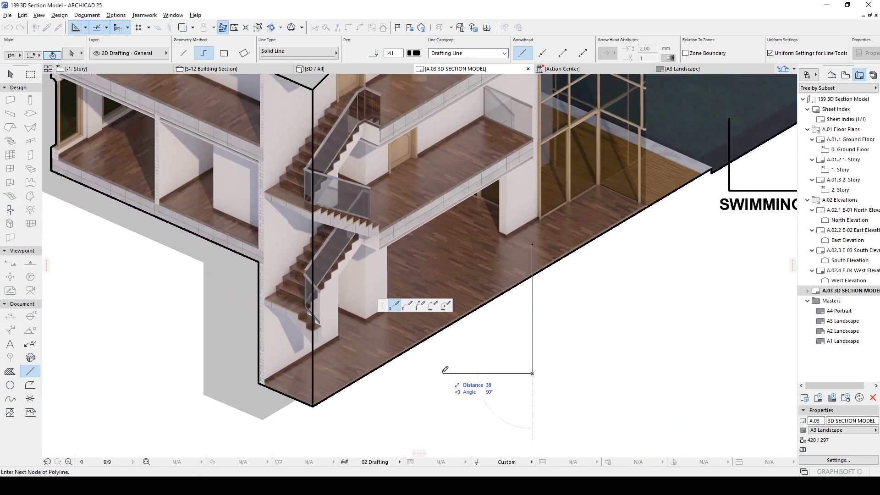
double_click(439, 373)
key(Escape)
Drag a copy of the SWIMMING POOL label to just below the horizontal part of the living room's leader.
click(759, 208)
key(ctrl+shift+d)
click(759, 209)
click(454, 396)
Change the copied label's text to LIVING ROOM and deselect it.
scroll(451, 394, up, 2)
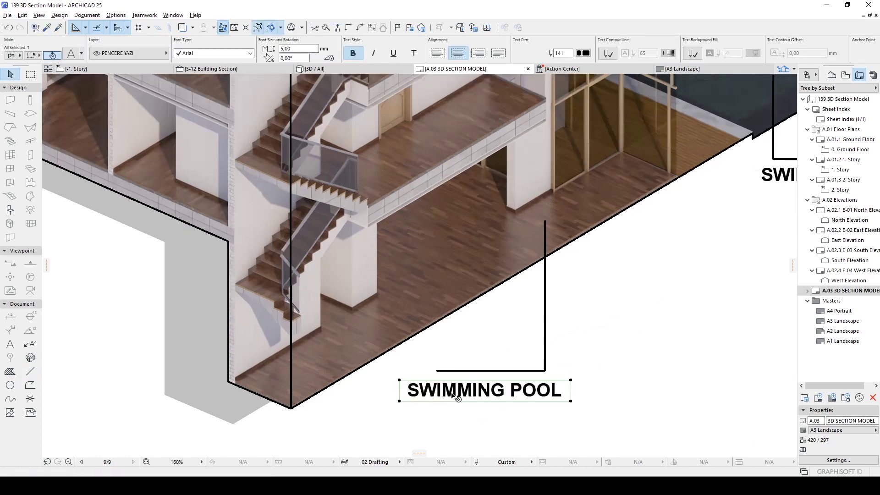
double_click(447, 393)
triple_click(446, 396)
text(LIVIN)
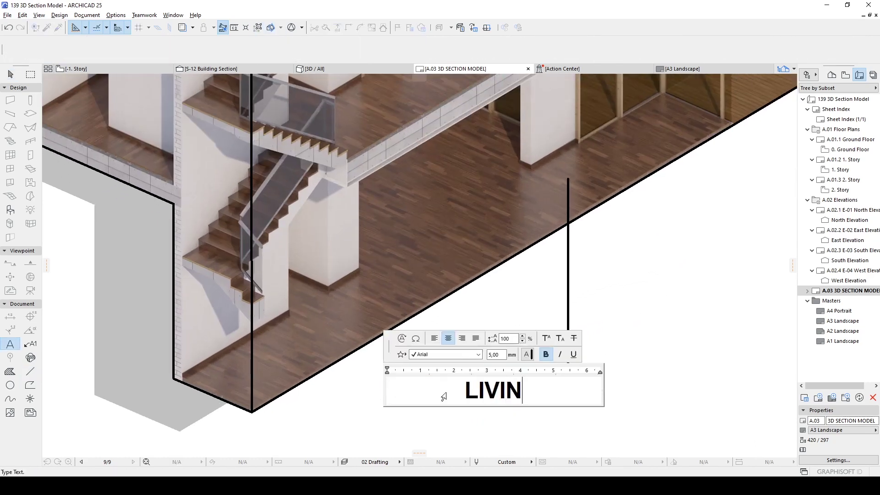
text(G ROOM)
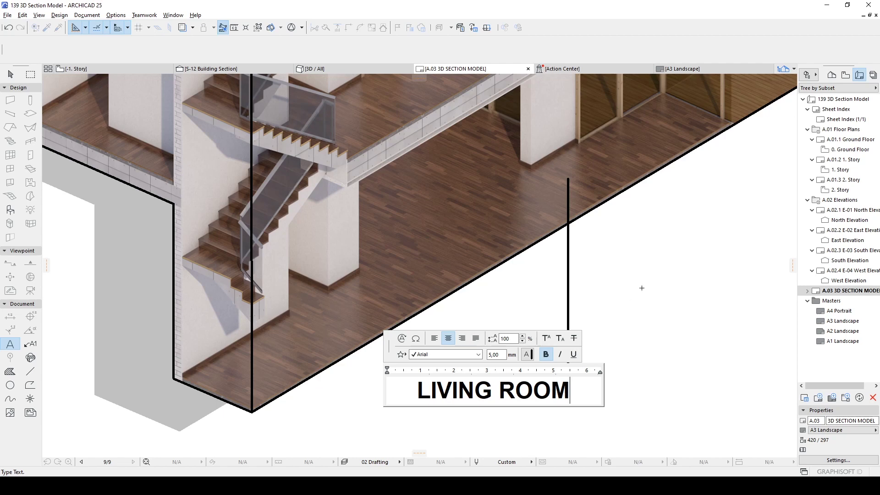
click(641, 288)
scroll(527, 395, down, 1)
scroll(545, 342, down, 2)
middle_drag(510, 380, 537, 365)
key(Escape)
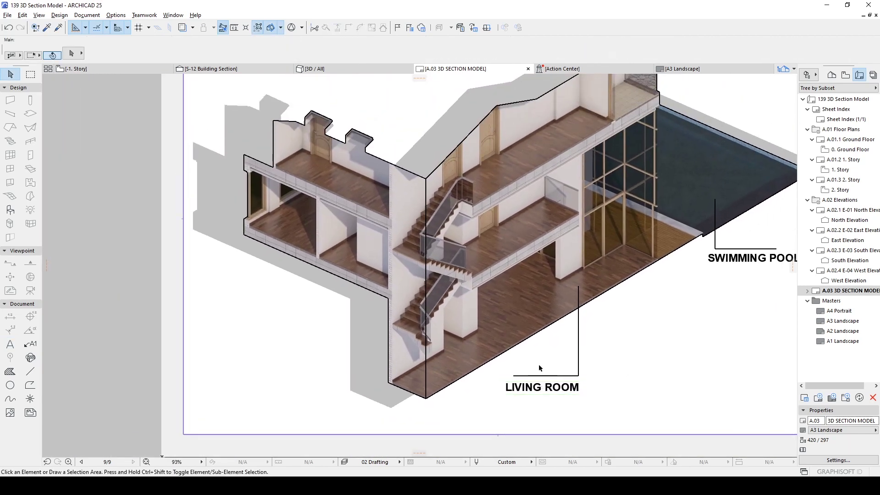
Draw a leader polyline from the lower-left bedroom about 45 mm down below the section, turning horizontally to the left.
click(30, 371)
scroll(336, 263, up, 2)
click(331, 239)
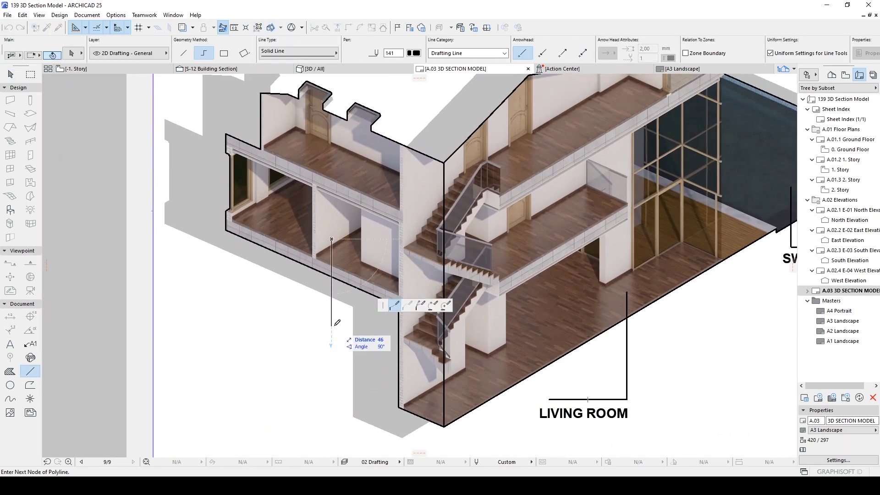
click(331, 324)
double_click(264, 325)
key(Escape)
Copy the LIVING ROOM label to below the bedroom's leader, change its text to BEDROOM and deselect it.
click(571, 414)
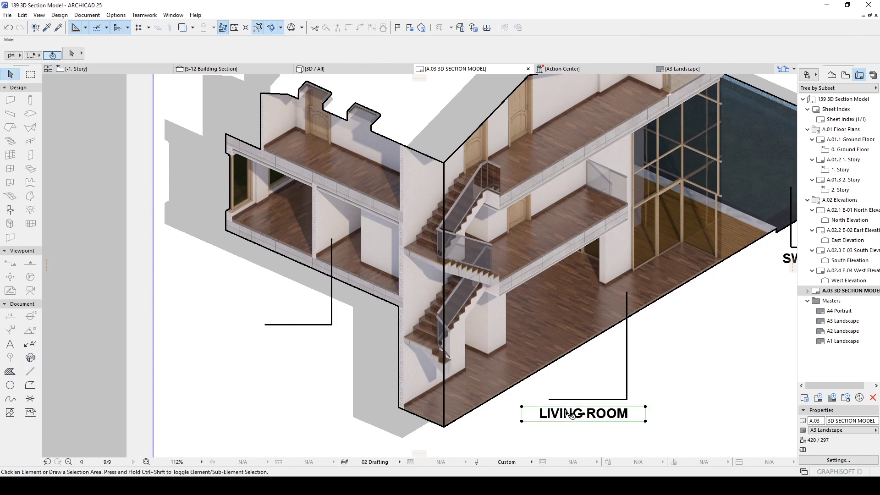
ctrl+drag(570, 415, 302, 338)
double_click(294, 337)
double_click(290, 338)
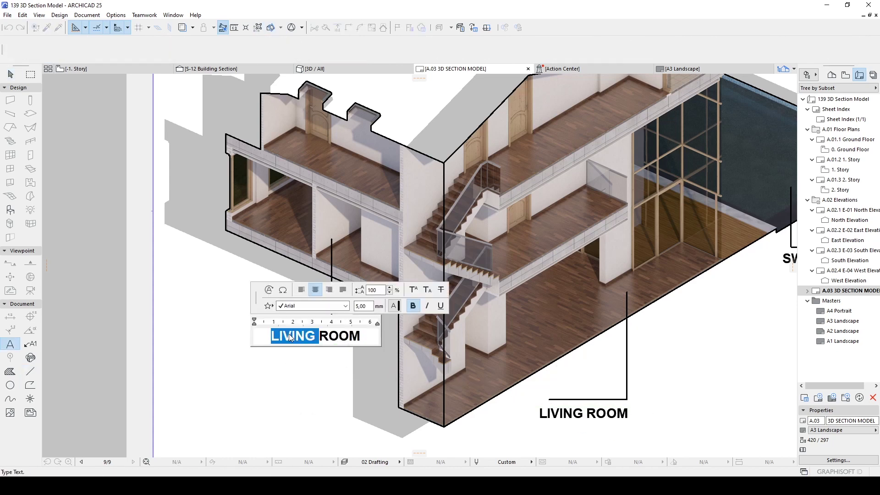
key(ctrl+a)
text(B)
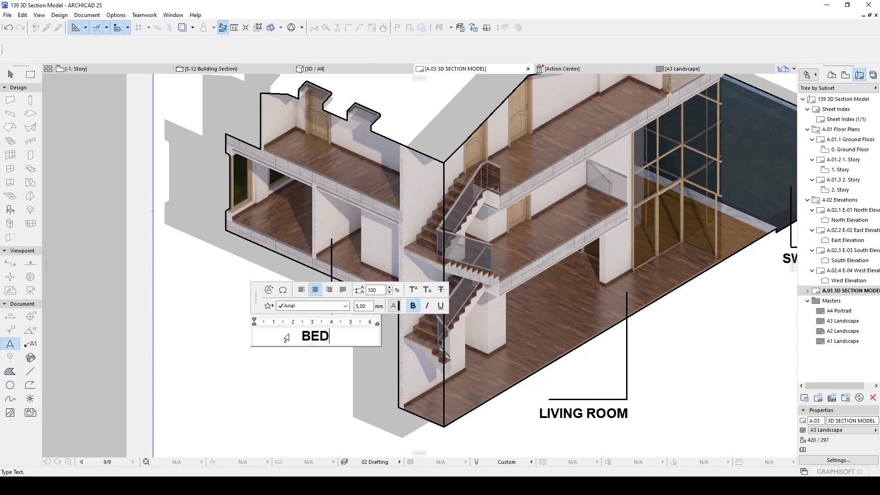
click(270, 390)
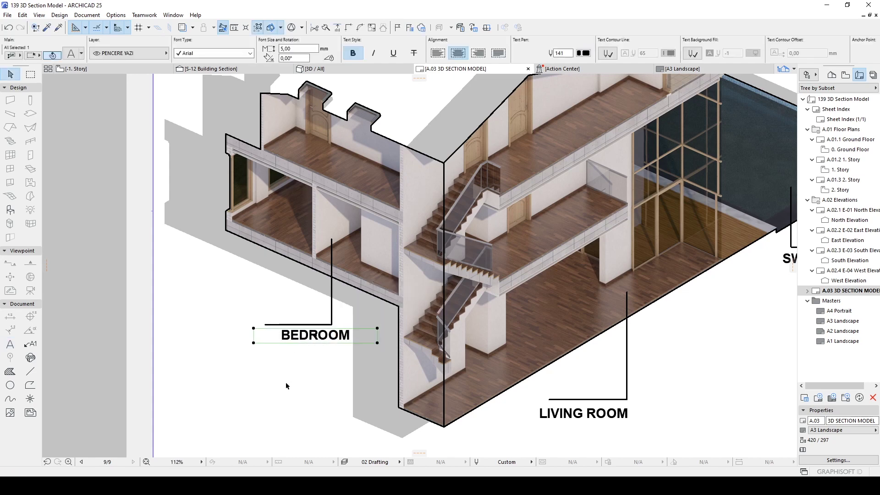
key(Escape)
Draw a leader polyline from the upper-left attic room about 34 mm up above the walls, turning horizontally to the right.
alt+click(294, 324)
middle_drag(295, 325, 287, 432)
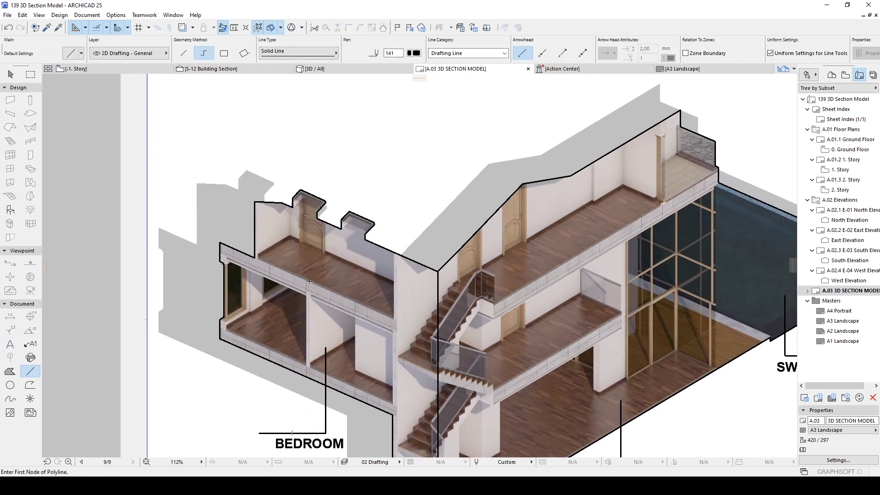
middle_drag(294, 225, 293, 269)
click(273, 266)
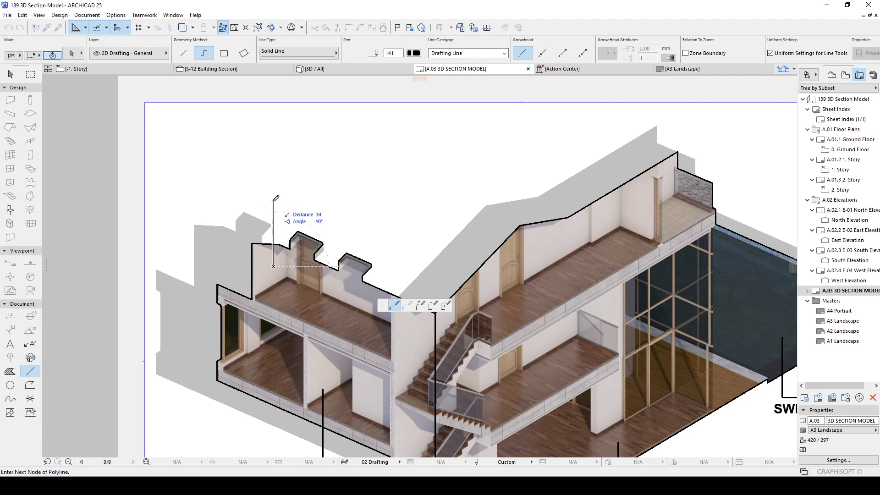
click(273, 200)
double_click(338, 201)
middle_drag(323, 293, 317, 218)
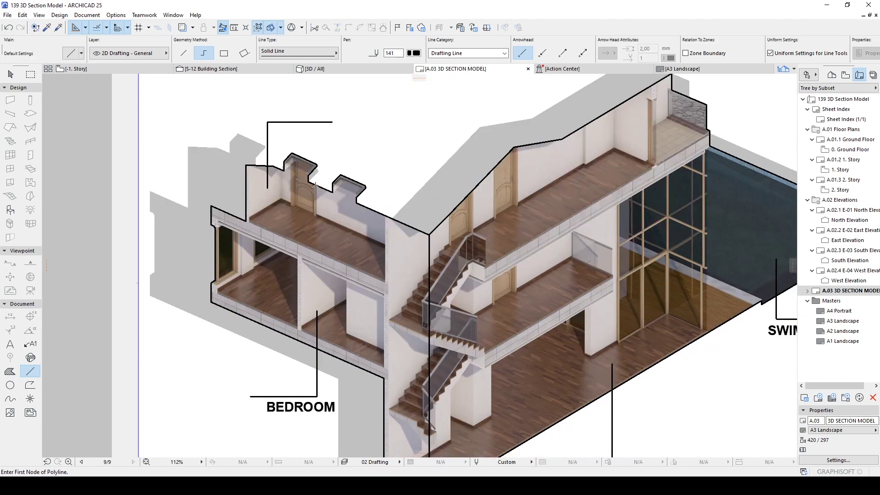
key(Escape)
Drag a copy of the BEDROOM label to just above the horizontal part of the attic room's leader.
click(296, 412)
key(ctrl+shift+d)
click(295, 413)
middle_drag(294, 245, 286, 318)
click(288, 182)
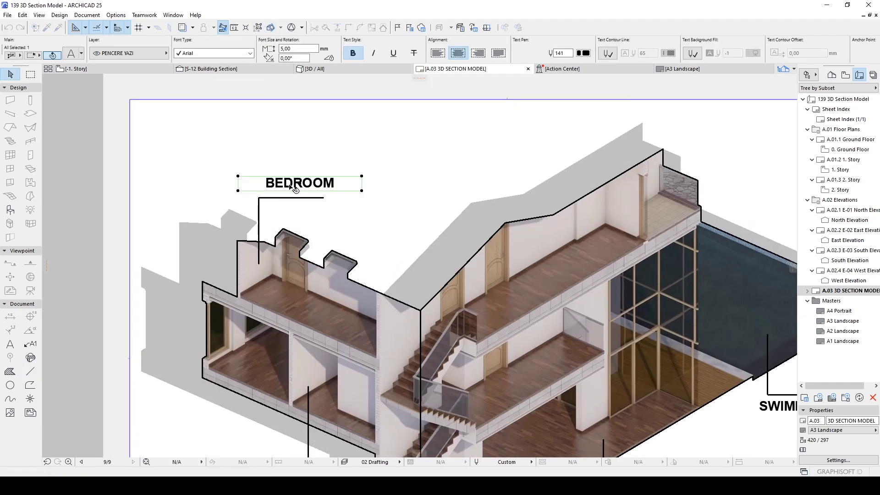
Change the copied label's text to ATTIC and narrow its text block from the right side.
double_click(285, 184)
text(ATTIC)
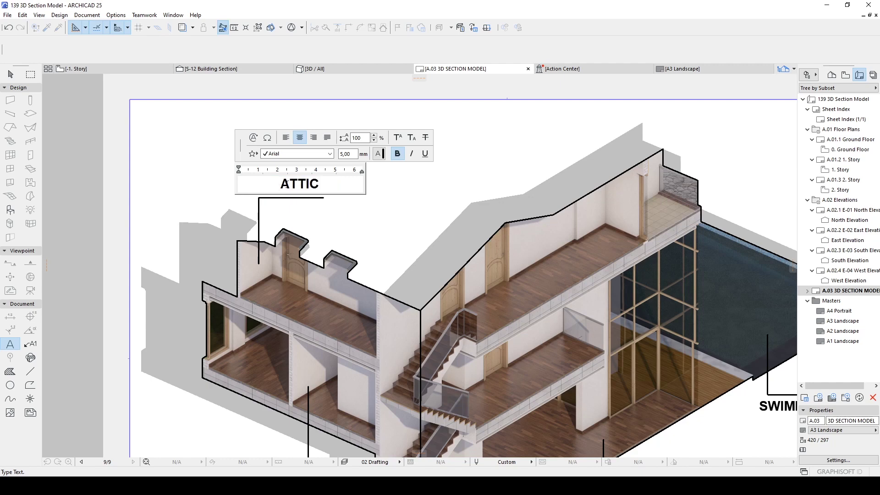
click(387, 224)
click(361, 191)
click(316, 191)
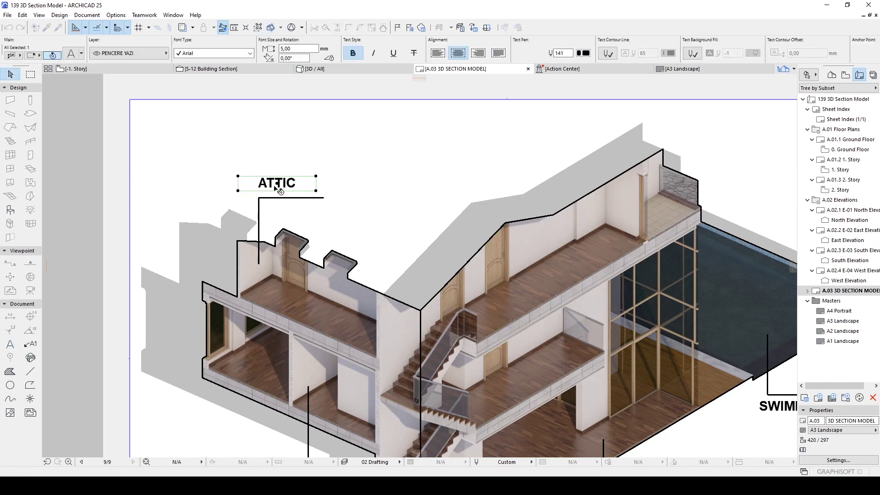
Move the ATTIC label slightly right and down, closer to its leader, and deselect it.
key(ctrl+d)
click(274, 185)
click(281, 189)
click(390, 177)
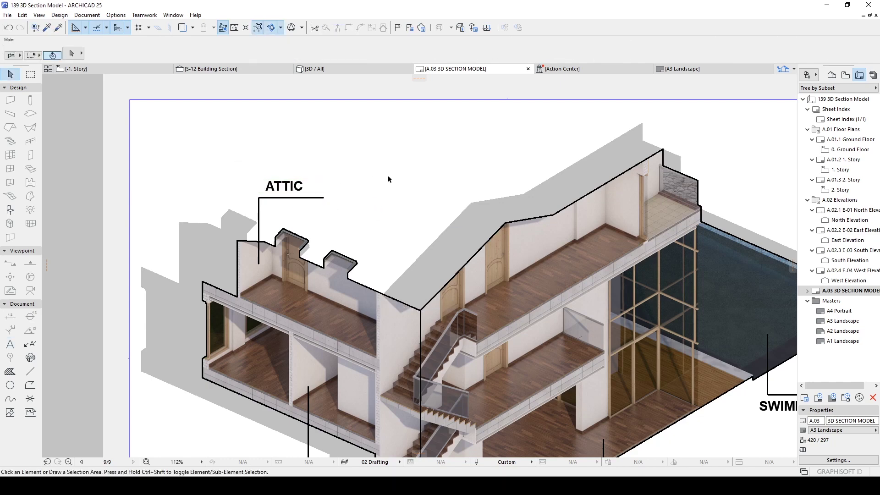
scroll(387, 179, down, 5)
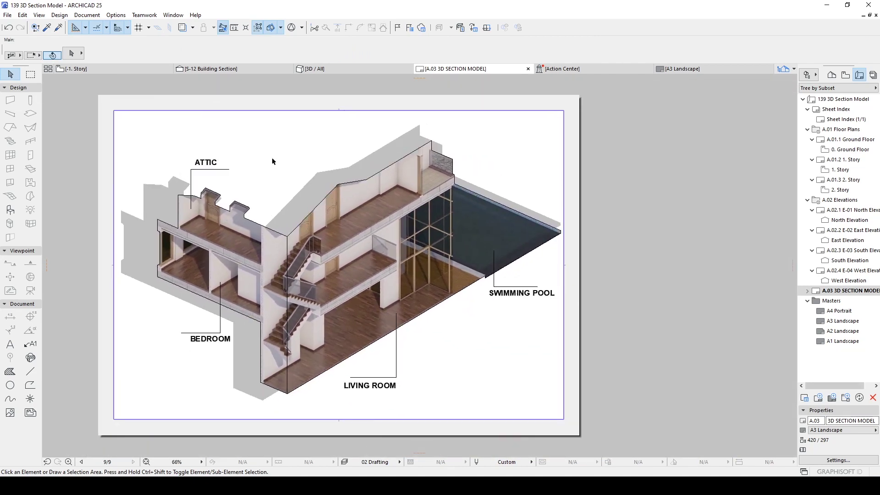
middle_drag(221, 178, 240, 196)
middle_drag(546, 220, 561, 218)
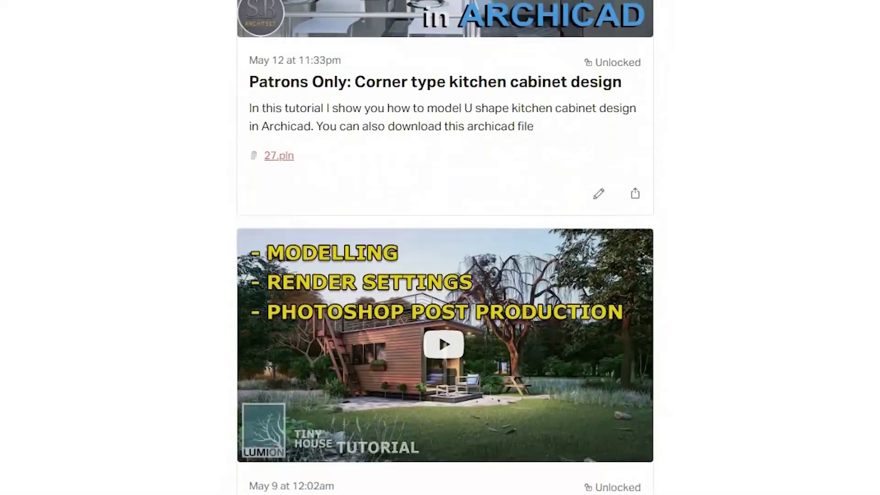
scroll(446, 247, down, 20)
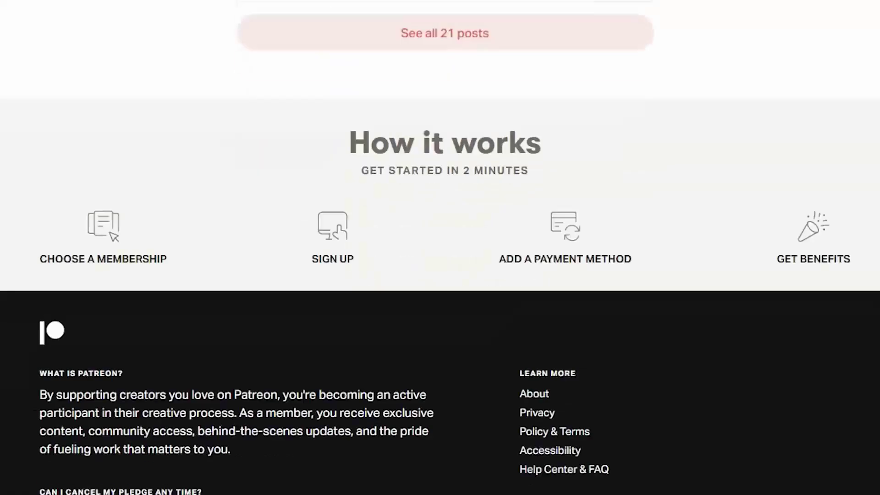